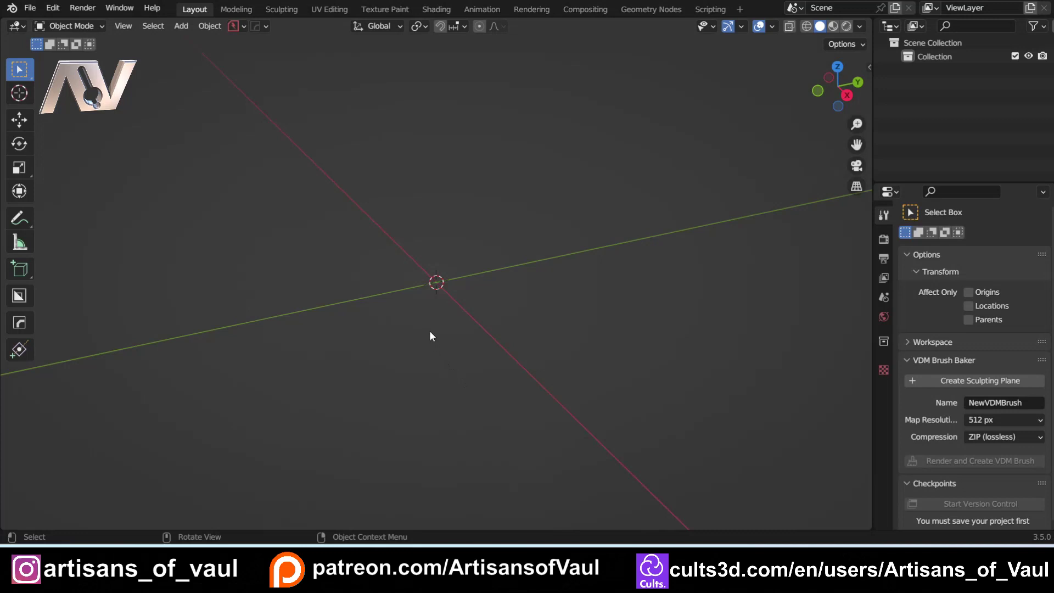
# - Activate the Construction Lines tool and view the empty scene straight from the top
pyautogui.moveTo(444, 323); pyautogui.dragTo(438, 383, button='middle')
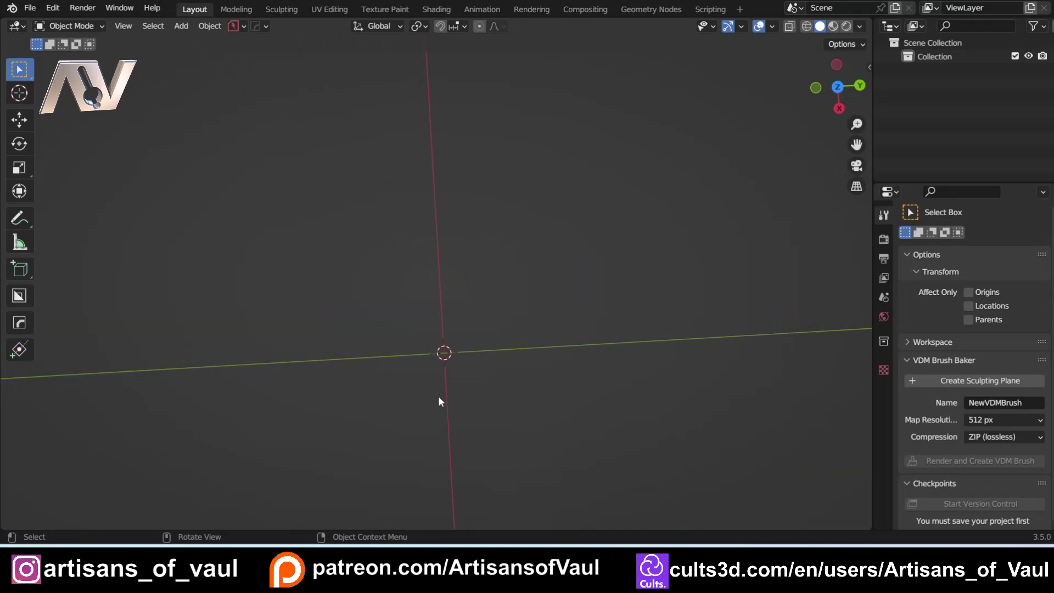
pyautogui.keyDown('shift'); pyautogui.moveTo(434, 404); pyautogui.dragTo(434, 348, button='middle'); pyautogui.keyUp('shift')
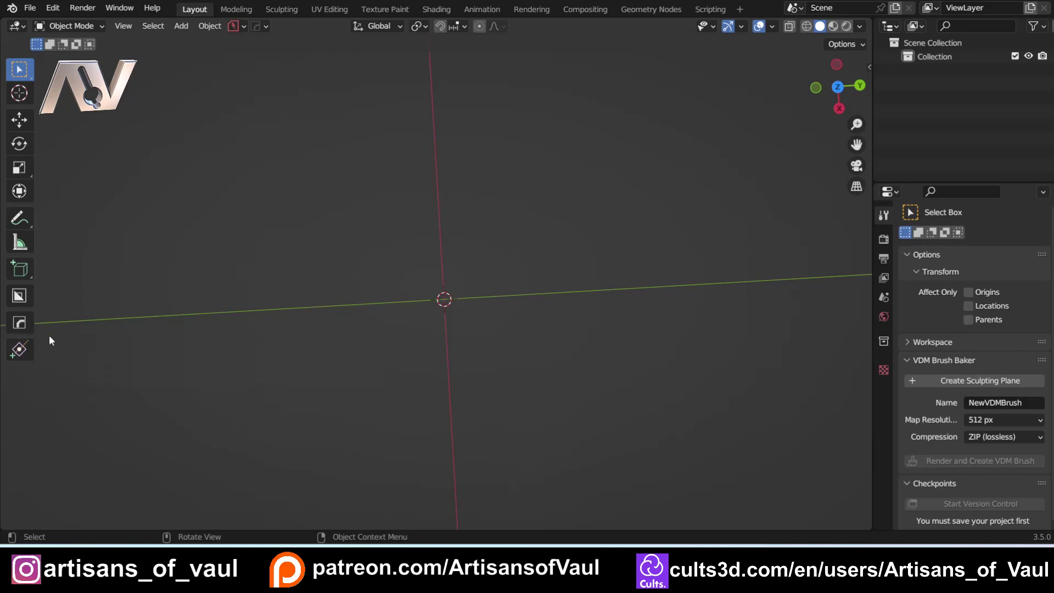
pyautogui.hotkey('alt', '`')
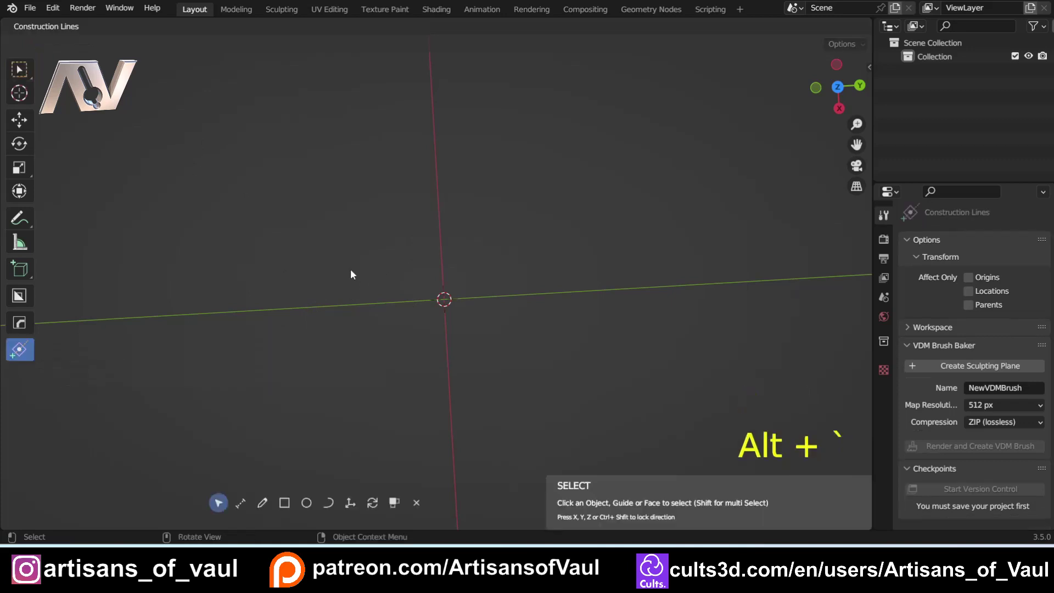
pyautogui.keyDown('shift'); pyautogui.moveTo(374, 347); pyautogui.dragTo(377, 355, button='middle'); pyautogui.keyUp('shift')
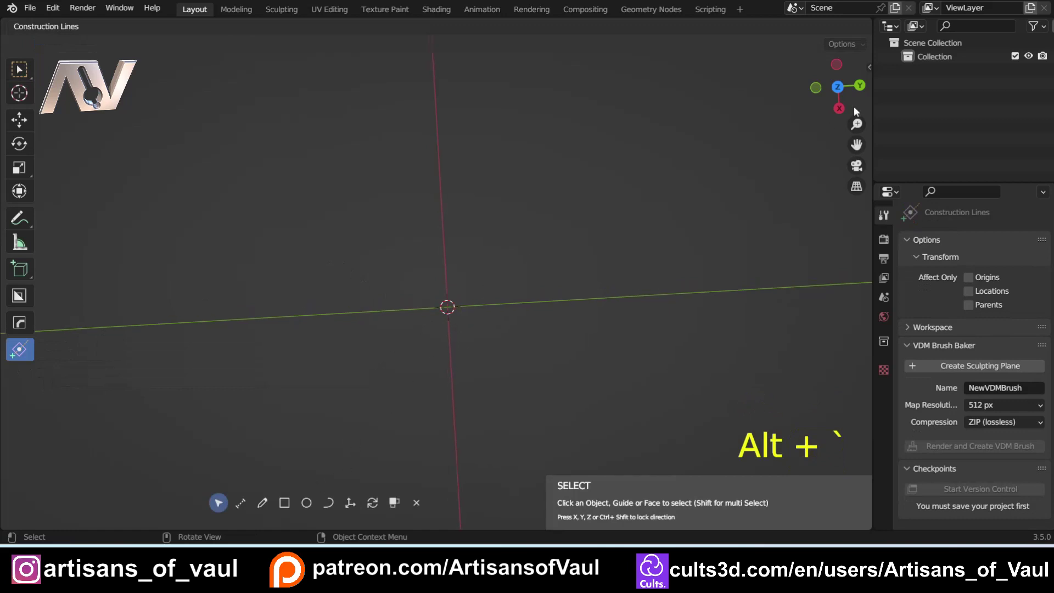
pyautogui.click(837, 86)
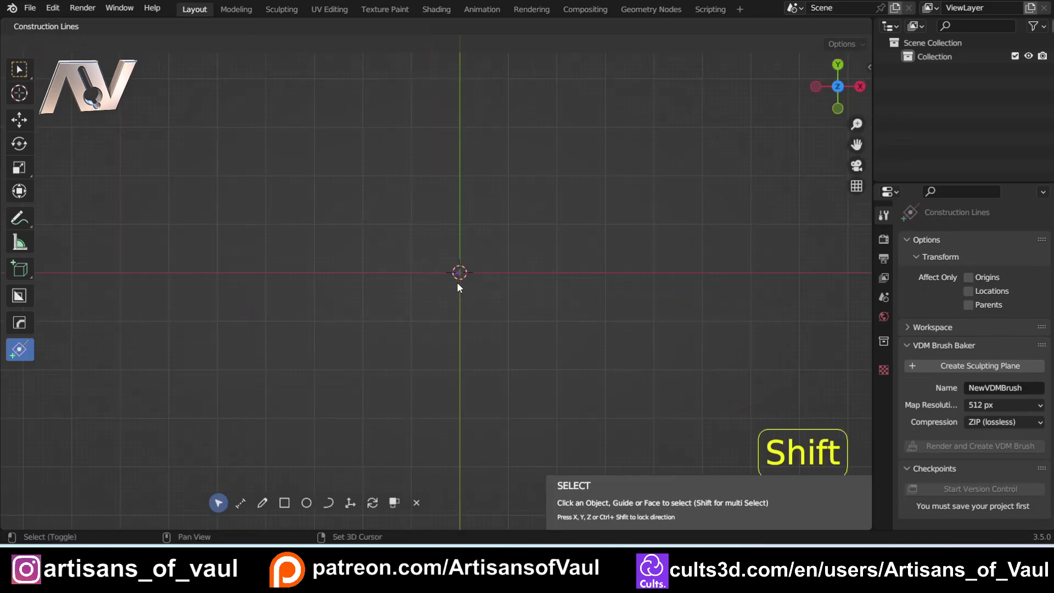
pyautogui.keyDown('shift'); pyautogui.moveTo(459, 286); pyautogui.dragTo(362, 377, button='middle'); pyautogui.keyUp('shift')
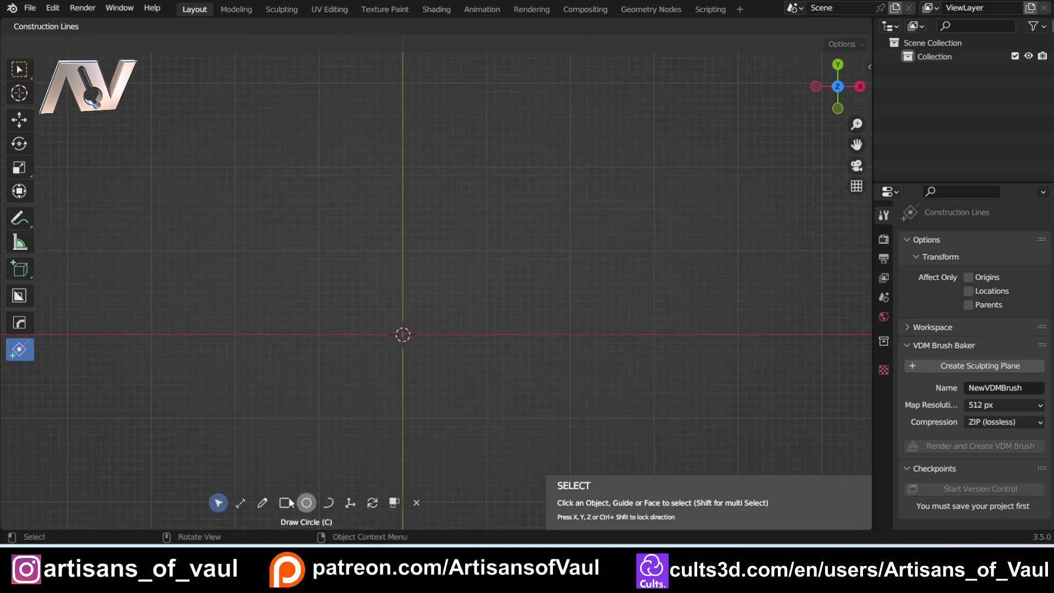
# - Draw a semicircular arc bulging upwards near the origin, with a span of 3 along X and 32 segments
pyautogui.click(329, 502)
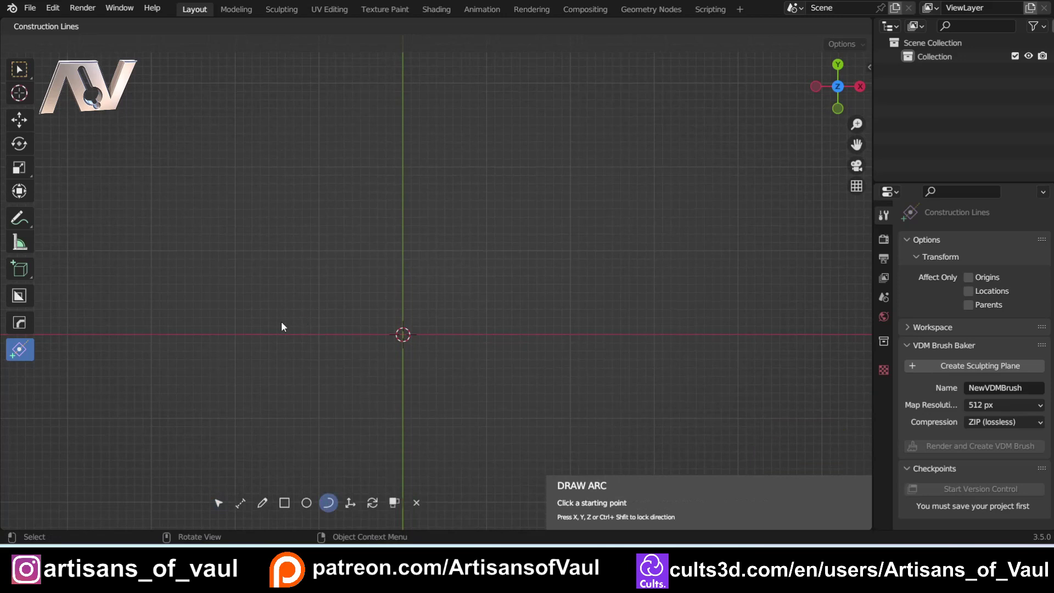
pyautogui.click(282, 322)
pyautogui.write('3')
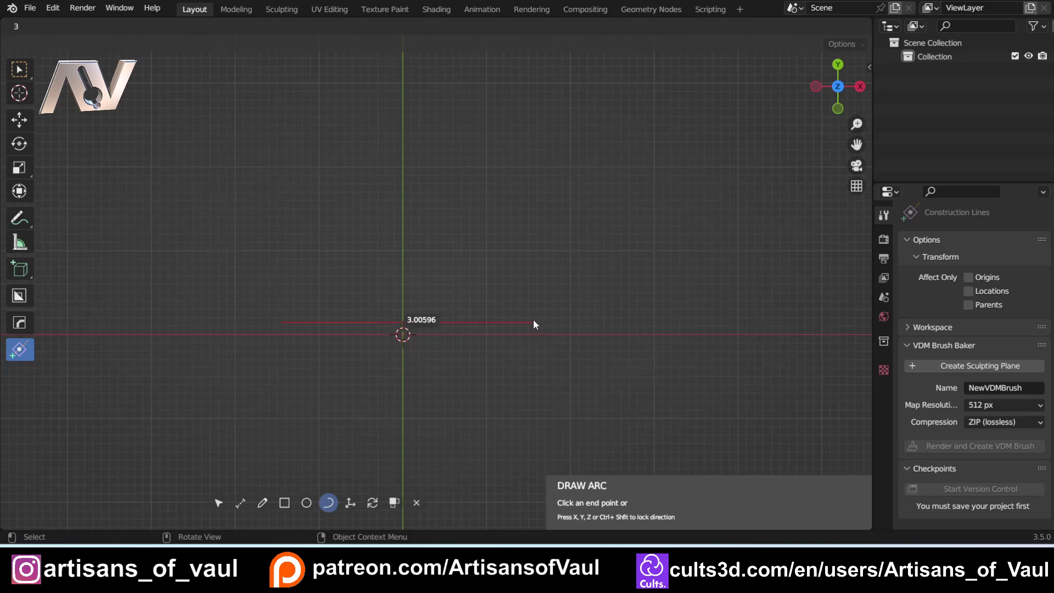
pyautogui.press('Return')
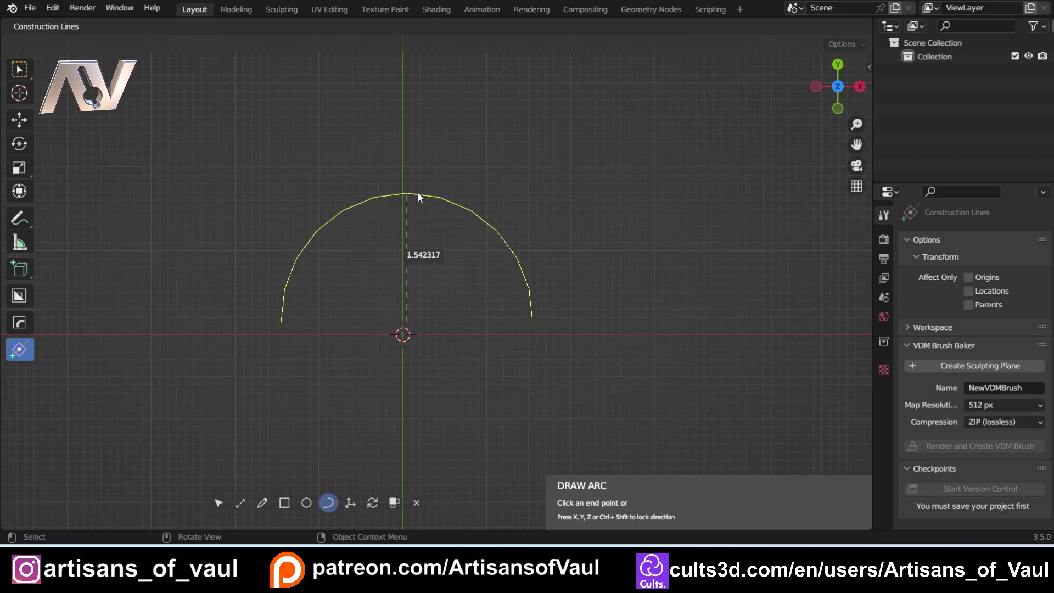
pyautogui.scroll(4, 418, 190)
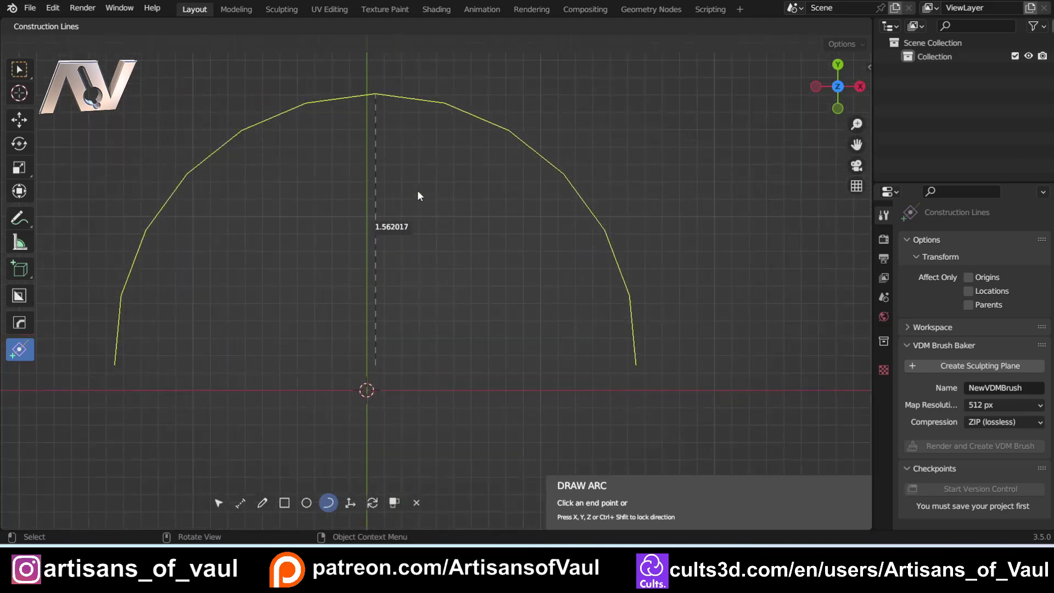
pyautogui.keyDown('ctrl'); pyautogui.scroll(13, 417, 196); pyautogui.keyUp('ctrl')
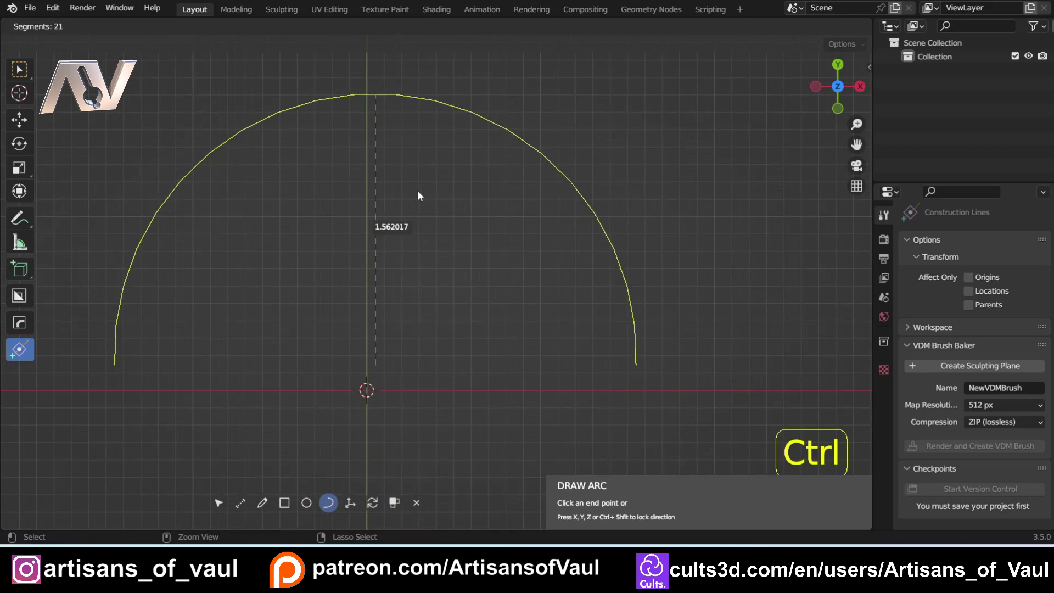
pyautogui.keyDown('ctrl'); pyautogui.scroll(6, 417, 196); pyautogui.keyUp('ctrl')
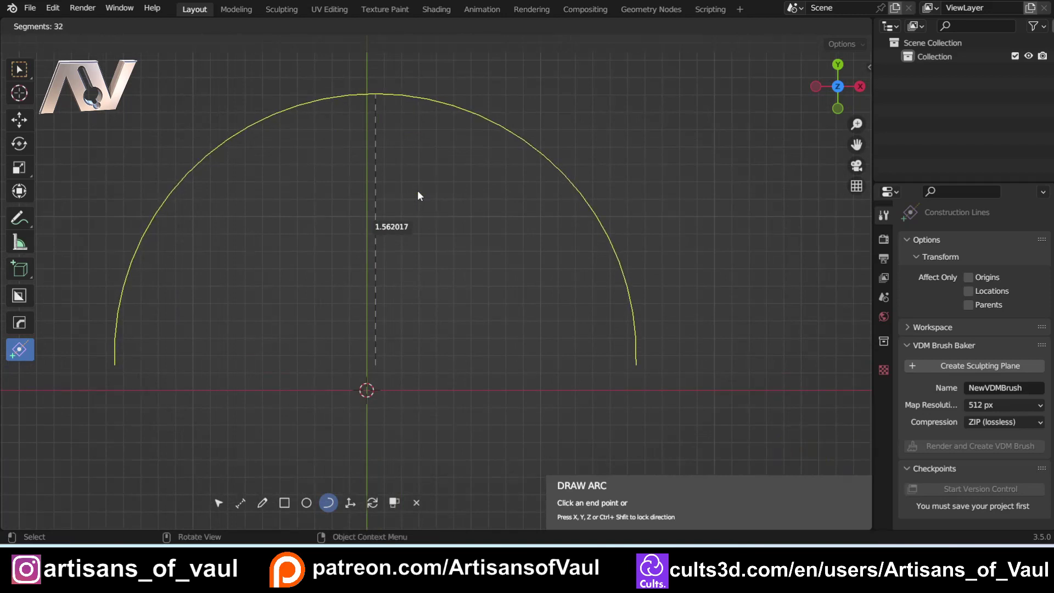
pyautogui.click(417, 196)
pyautogui.scroll(-4, 474, 195)
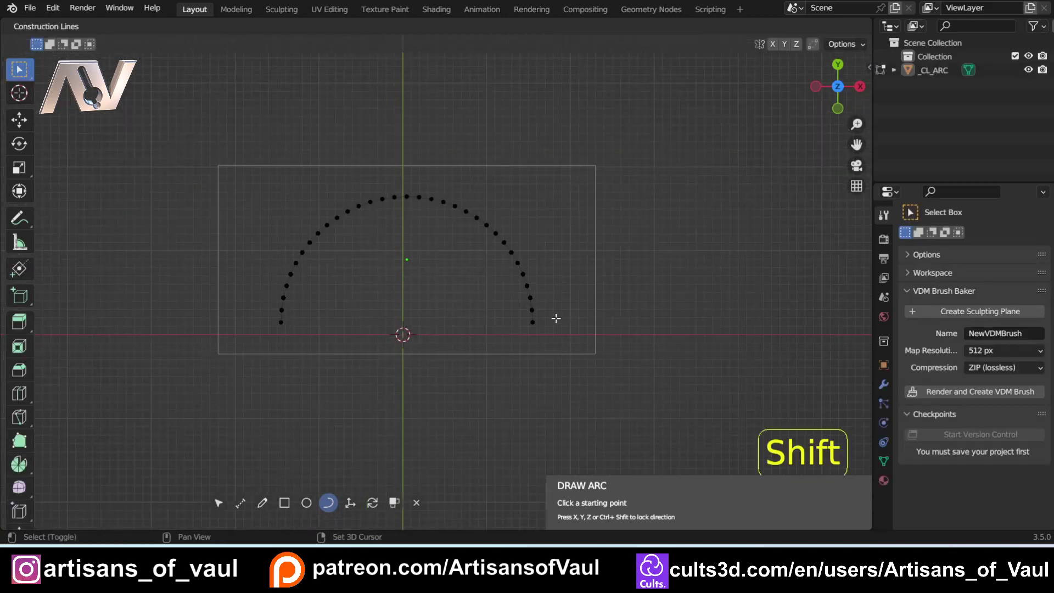
# - Draw a second semicircular arc bulging downwards, starting at the first arc's right end point and matching its width
pyautogui.keyDown('shift'); pyautogui.moveTo(556, 318); pyautogui.dragTo(444, 291, button='middle'); pyautogui.keyUp('shift')
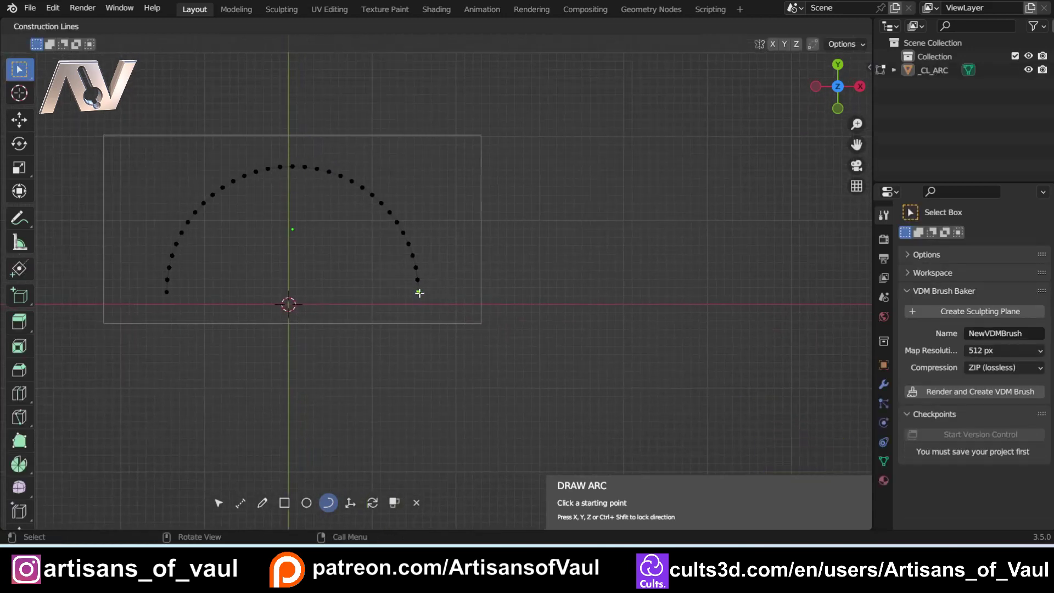
pyautogui.click(419, 292)
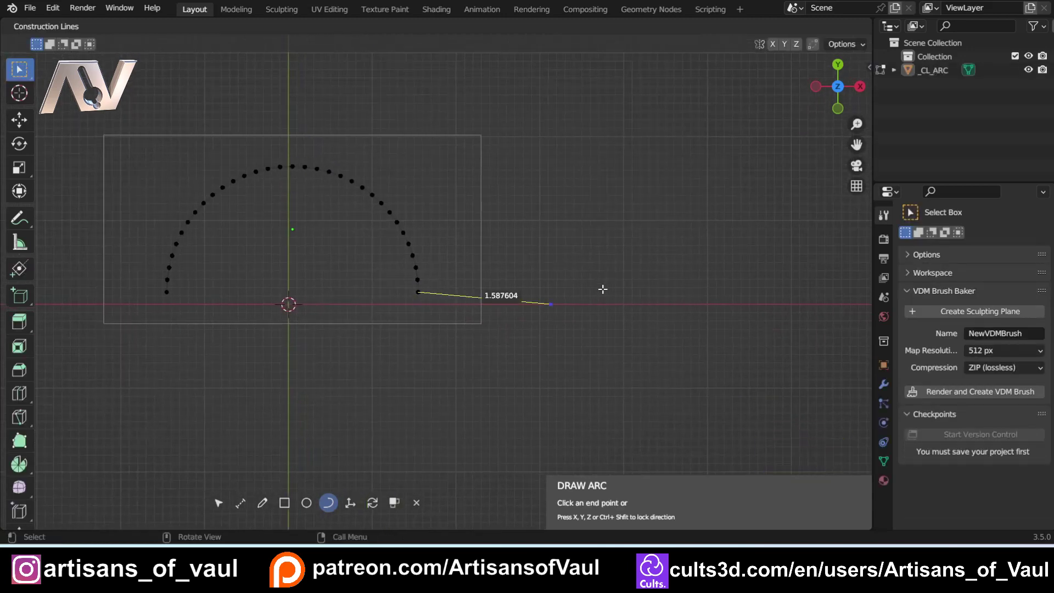
pyautogui.click(669, 292)
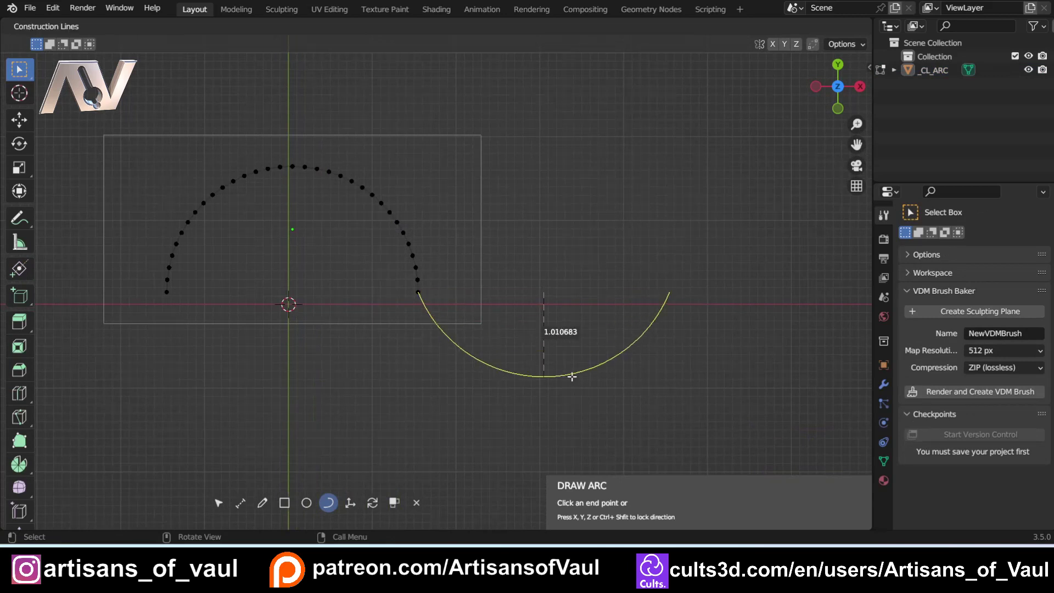
pyautogui.write('1.')
pyautogui.press('Return')
pyautogui.scroll(-2, 435, 230)
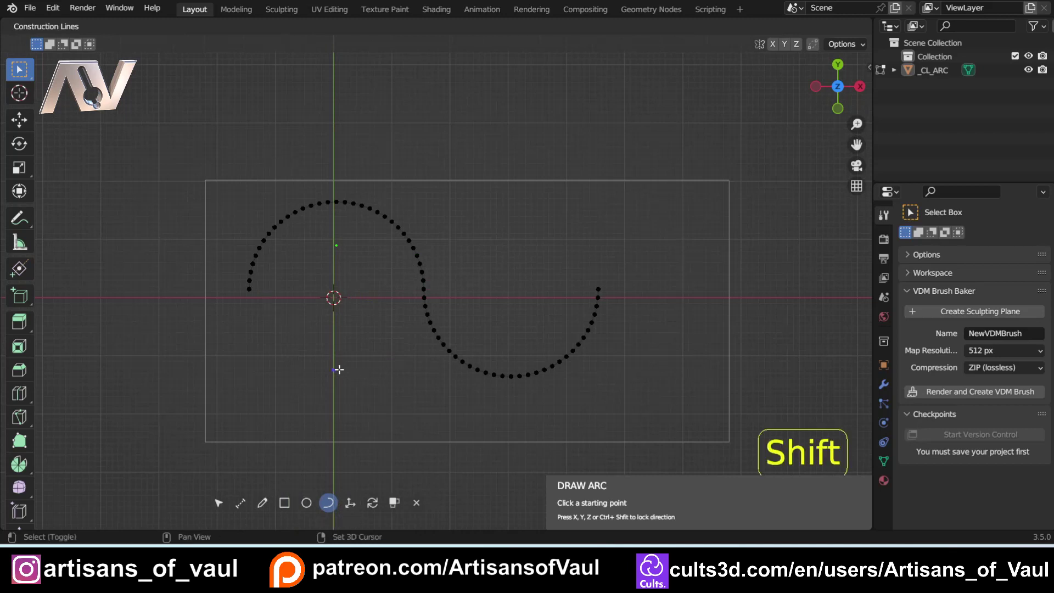
# - Select the whole S-shaped curve and duplicate it with the Construction Lines Move operation, snapping the copy's start point onto the original's far end
pyautogui.keyDown('shift'); pyautogui.moveTo(341, 369); pyautogui.dragTo(251, 357, button='middle'); pyautogui.keyUp('shift')
pyautogui.click(350, 503)
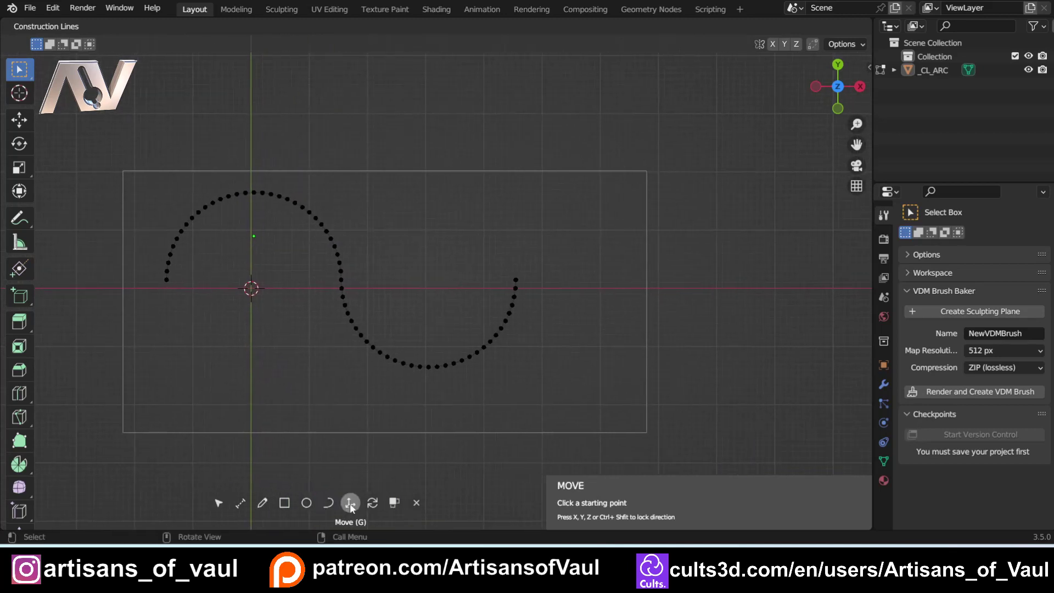
pyautogui.moveTo(282, 320); pyautogui.dragTo(269, 342, button='middle')
pyautogui.press('a')
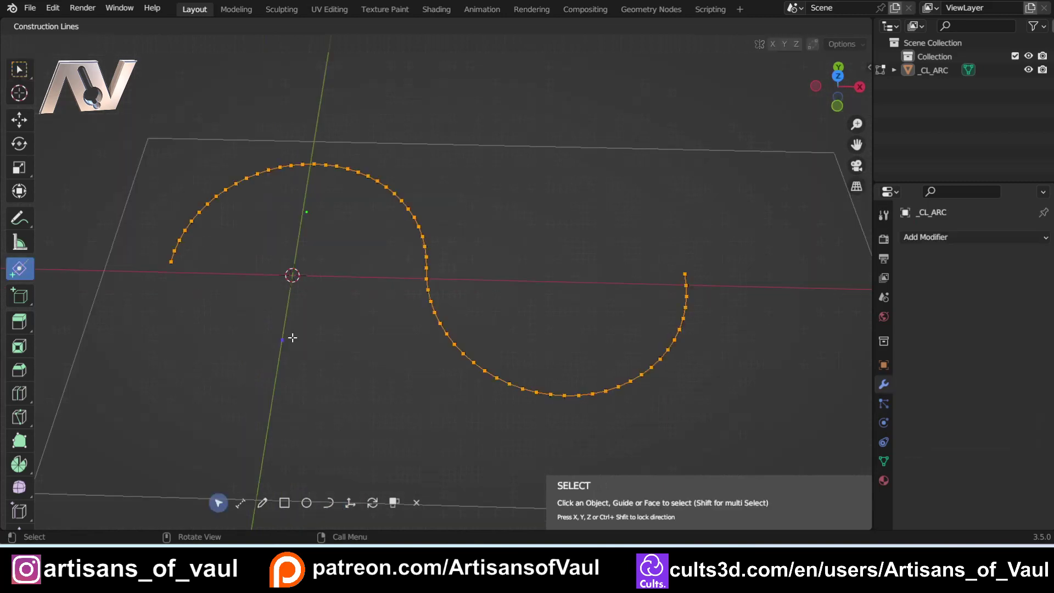
pyautogui.keyDown('shift'); pyautogui.moveTo(210, 315); pyautogui.dragTo(287, 319, button='middle'); pyautogui.keyUp('shift')
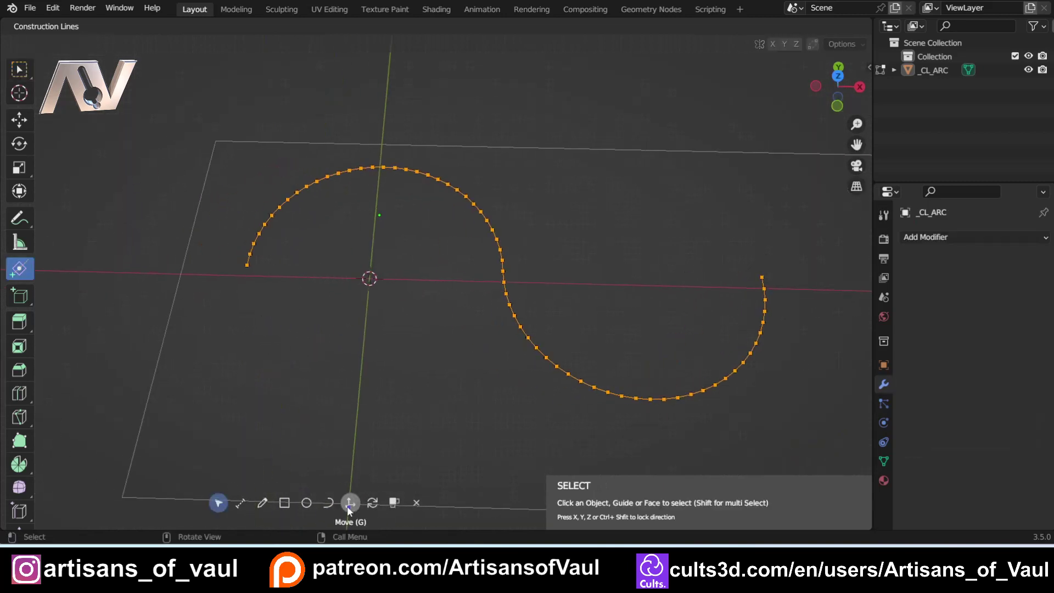
pyautogui.click(349, 504)
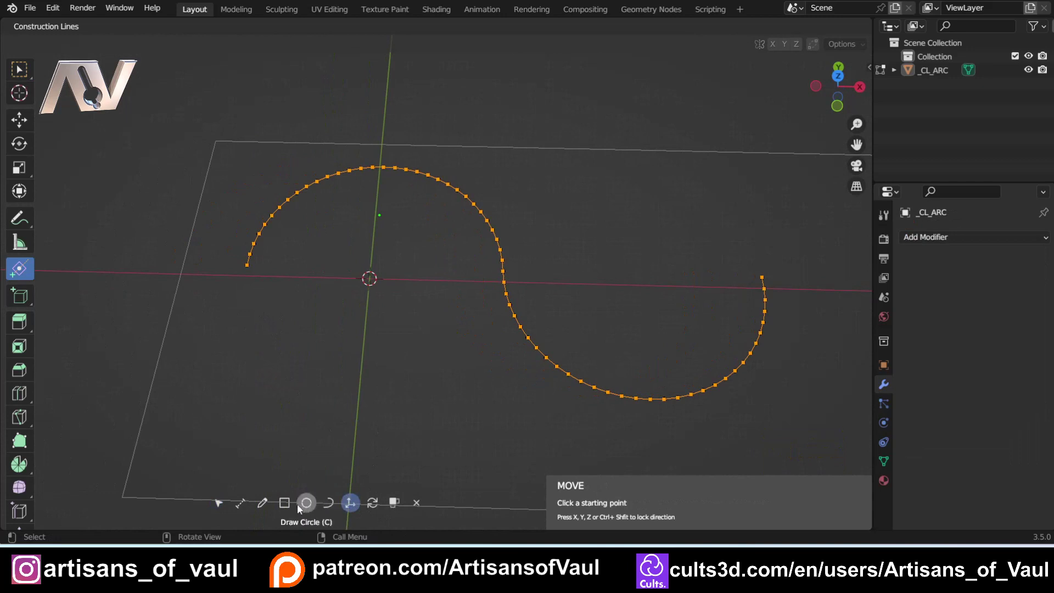
pyautogui.scroll(3, 244, 321)
pyautogui.scroll(1, 244, 321)
pyautogui.keyDown('shift'); pyautogui.moveTo(243, 322); pyautogui.dragTo(437, 369, button='middle'); pyautogui.keyUp('shift')
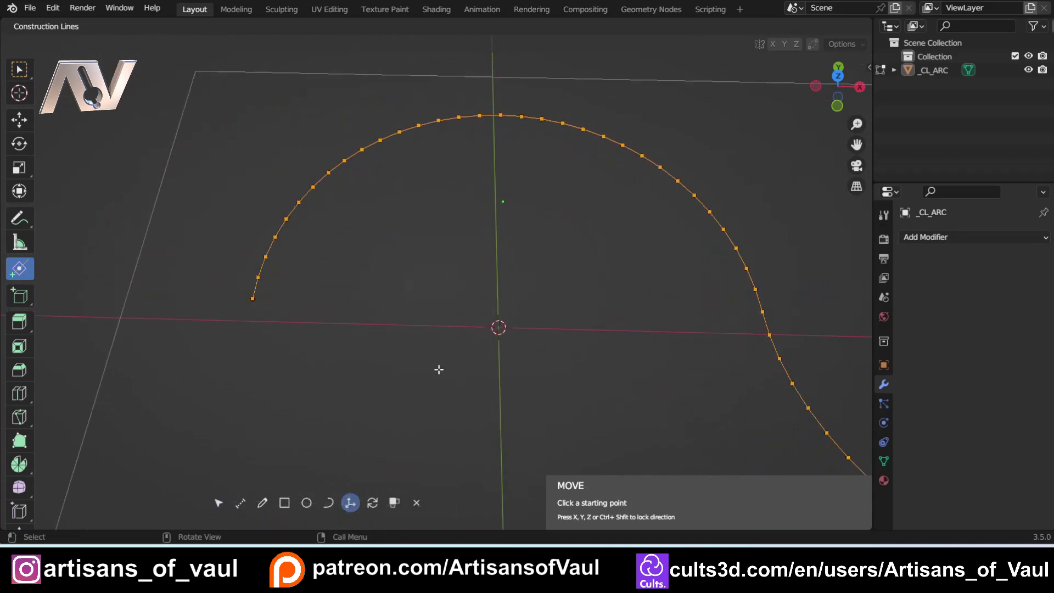
pyautogui.scroll(4, 217, 322)
pyautogui.keyDown('shift'); pyautogui.moveTo(142, 311); pyautogui.dragTo(263, 336, button='middle'); pyautogui.keyUp('shift')
pyautogui.scroll(2, 263, 336)
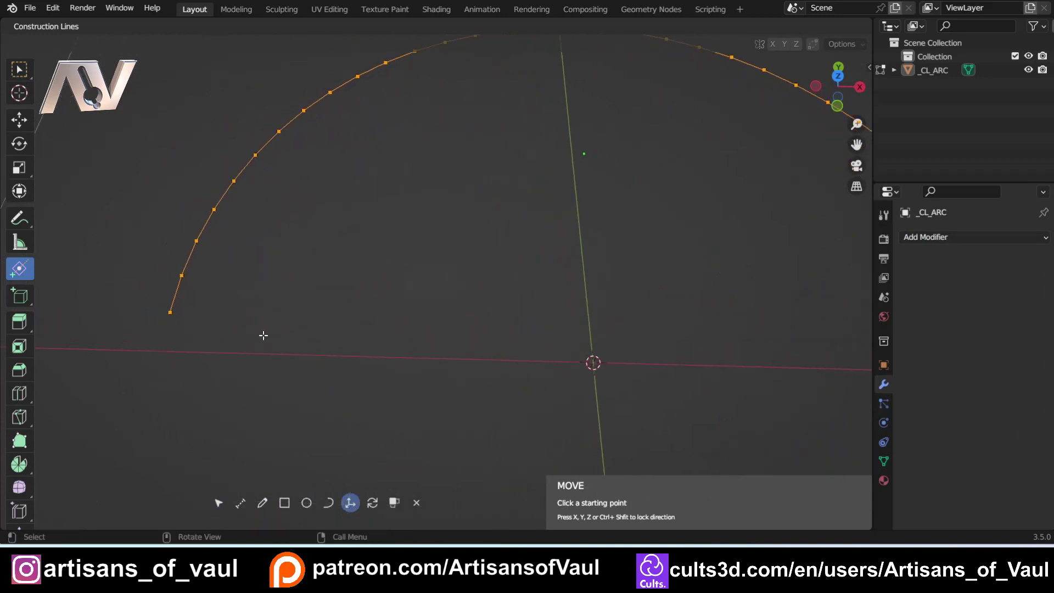
pyautogui.moveTo(160, 314); pyautogui.dragTo(200, 259, button='middle')
pyautogui.keyDown('shift'); pyautogui.moveTo(201, 259); pyautogui.dragTo(195, 325, button='middle'); pyautogui.keyUp('shift')
pyautogui.scroll(-2, 359, 330)
pyautogui.scroll(-1, 362, 367)
pyautogui.keyDown('shift'); pyautogui.moveTo(381, 365); pyautogui.dragTo(440, 249, button='middle'); pyautogui.keyUp('shift')
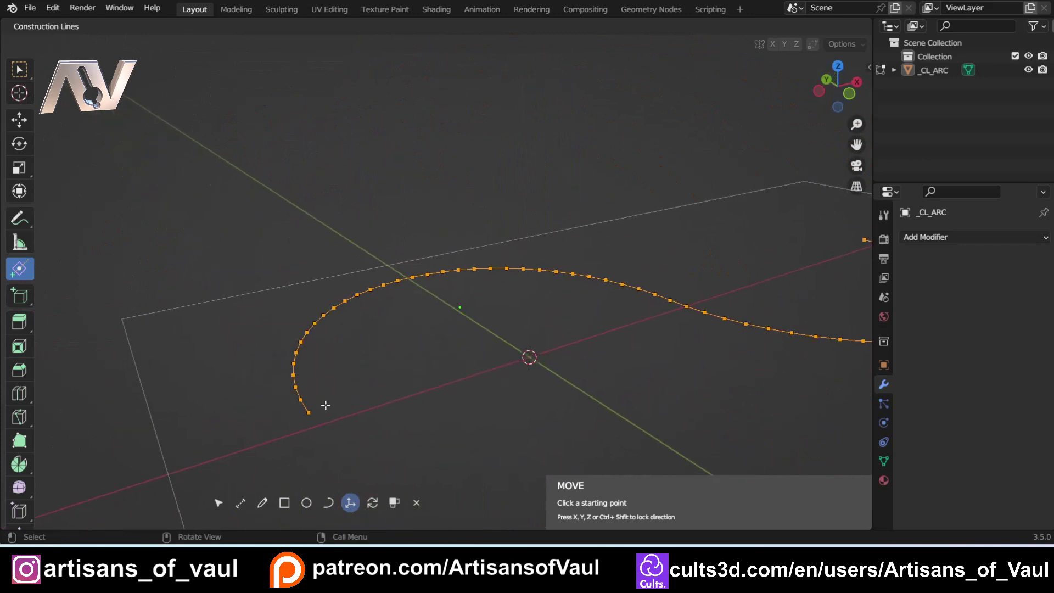
pyautogui.click(309, 413)
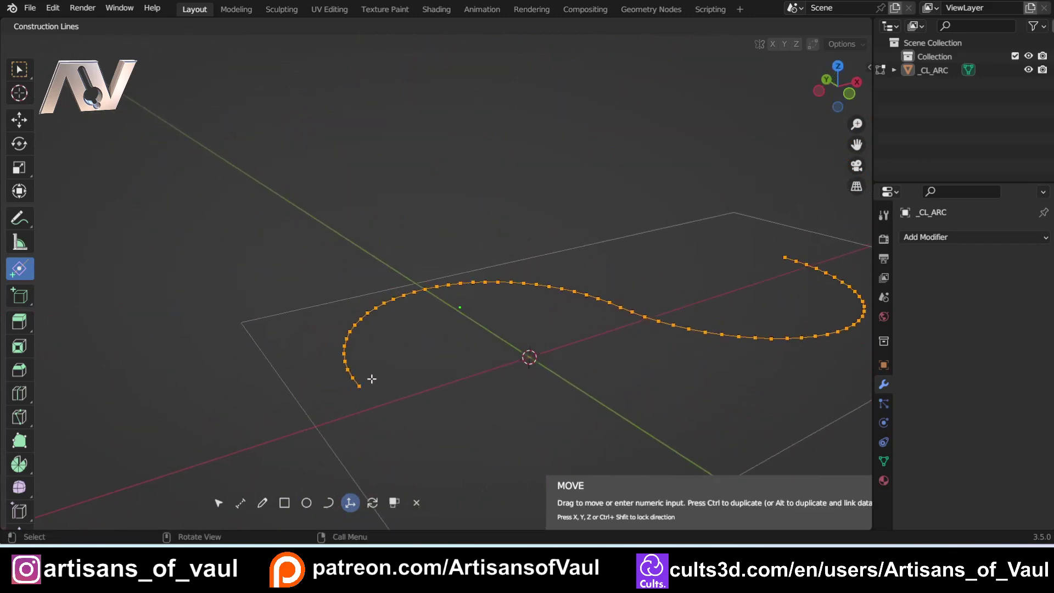
pyautogui.press('ctrl')
pyautogui.scroll(-3, 548, 308)
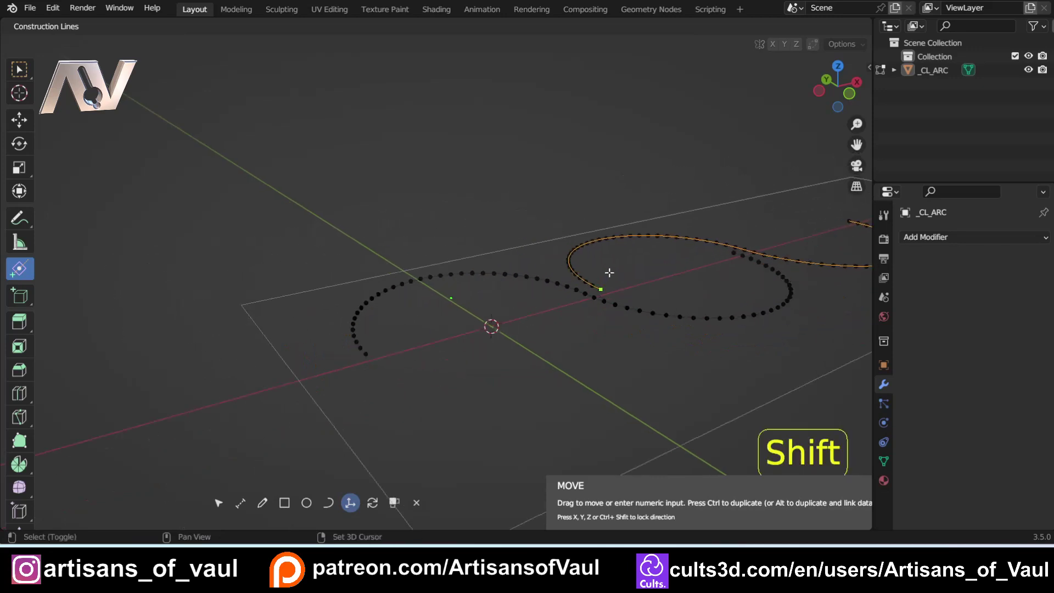
pyautogui.keyDown('shift'); pyautogui.moveTo(609, 273); pyautogui.dragTo(376, 348, button='middle'); pyautogui.keyUp('shift')
pyautogui.scroll(4, 379, 346)
pyautogui.scroll(1, 580, 302)
pyautogui.keyDown('shift'); pyautogui.moveTo(631, 337); pyautogui.dragTo(608, 336, button='middle'); pyautogui.keyUp('shift')
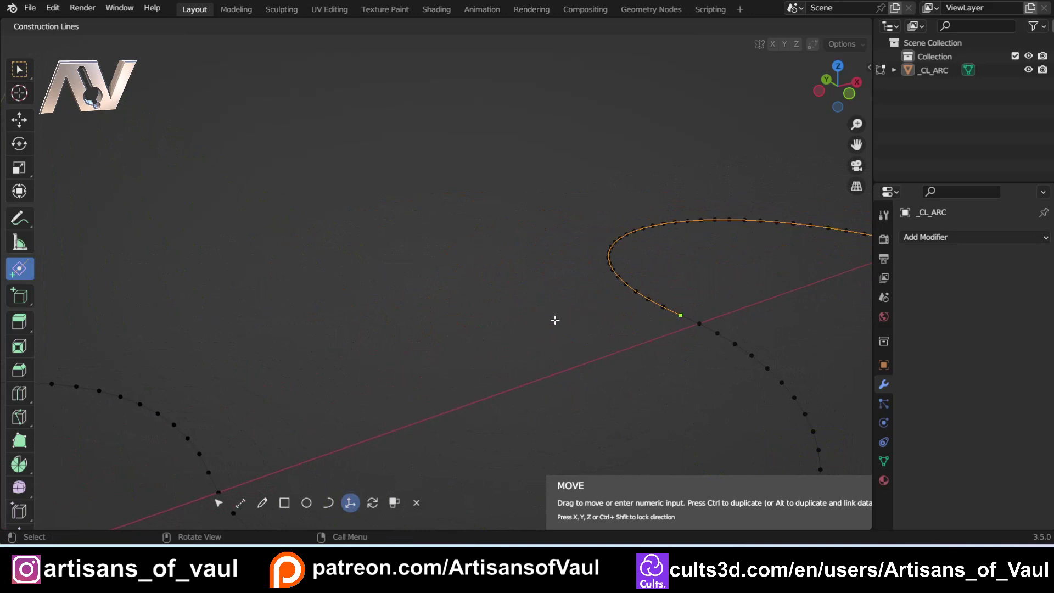
pyautogui.click(578, 287)
# - Leave Construction Lines and switch to the Select Box tool in Edit Mode
pyautogui.scroll(-3, 582, 287)
pyautogui.moveTo(585, 287); pyautogui.dragTo(226, 484, button='middle')
pyautogui.click(23, 72)
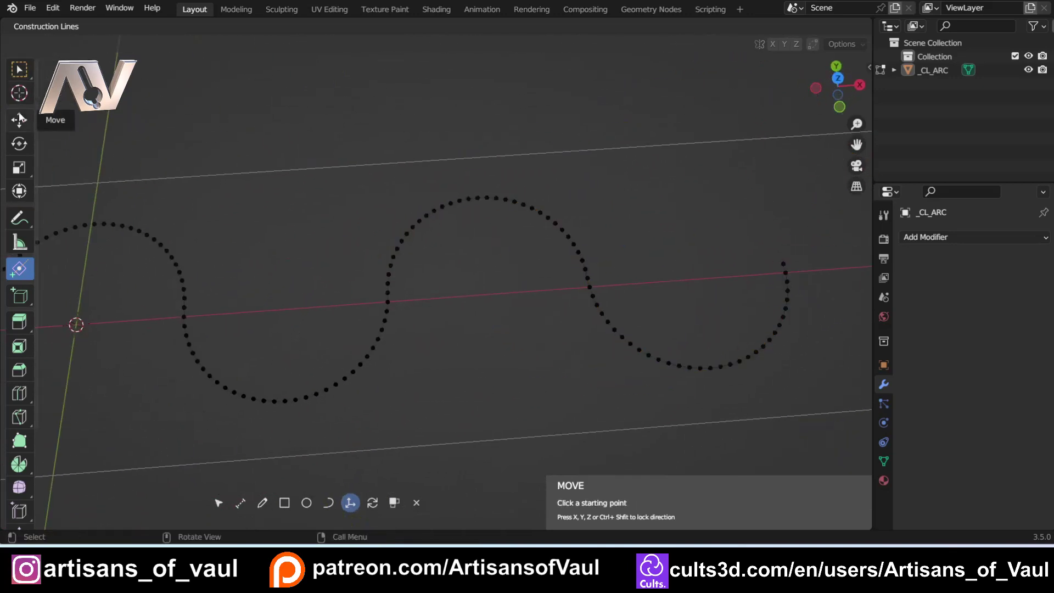
pyautogui.click(26, 75)
pyautogui.click(26, 74)
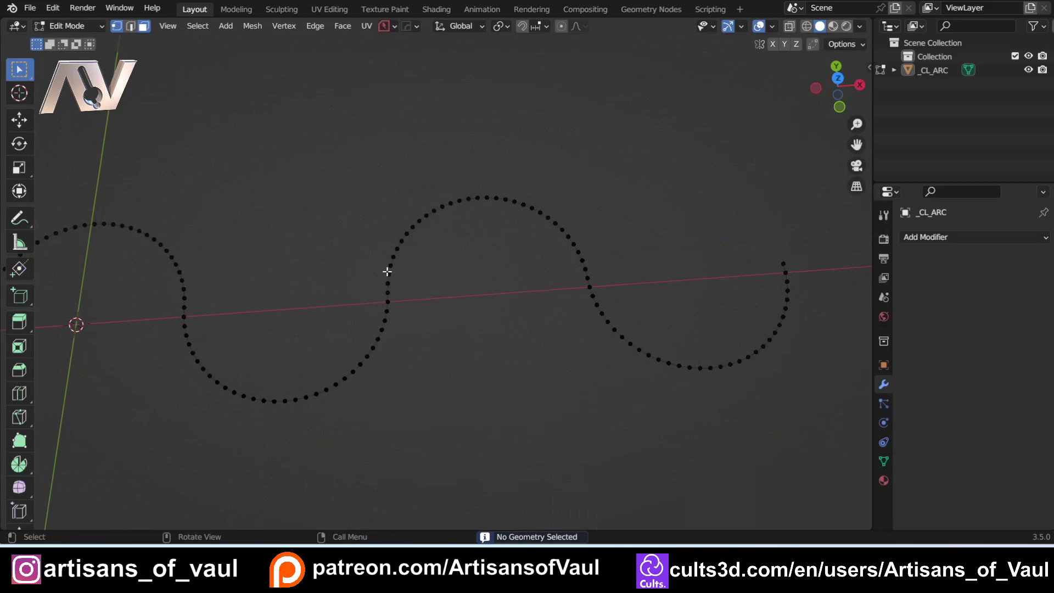
# - Test-move the vertices around the joint between the original curve and its copy to check whether they are connected, cancelling each move
pyautogui.scroll(3, 376, 287)
pyautogui.click(353, 316)
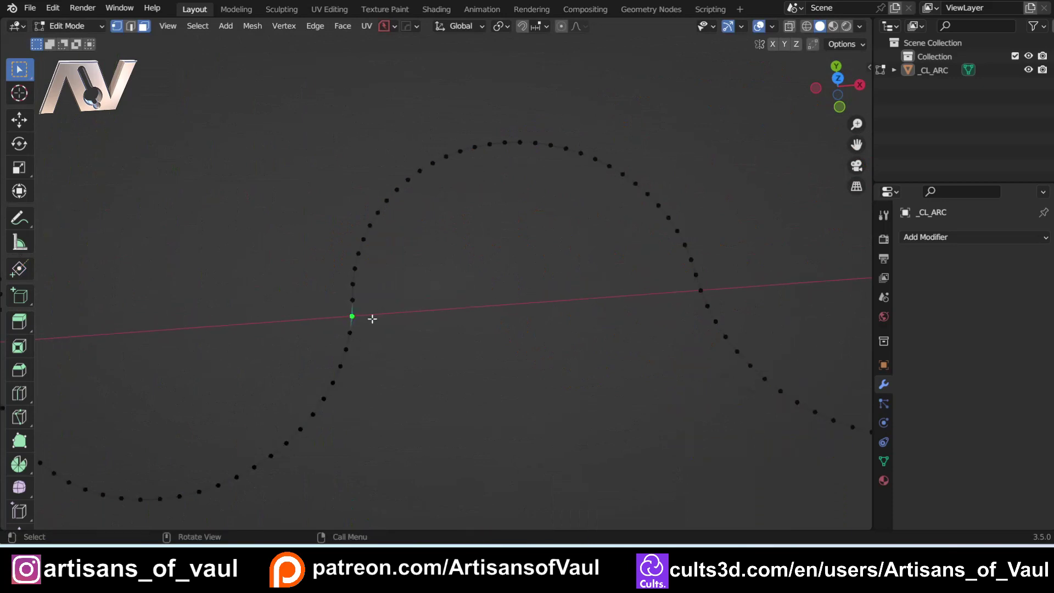
pyautogui.press('g')
pyautogui.rightClick(349, 319)
pyautogui.press('g')
pyautogui.press('g')
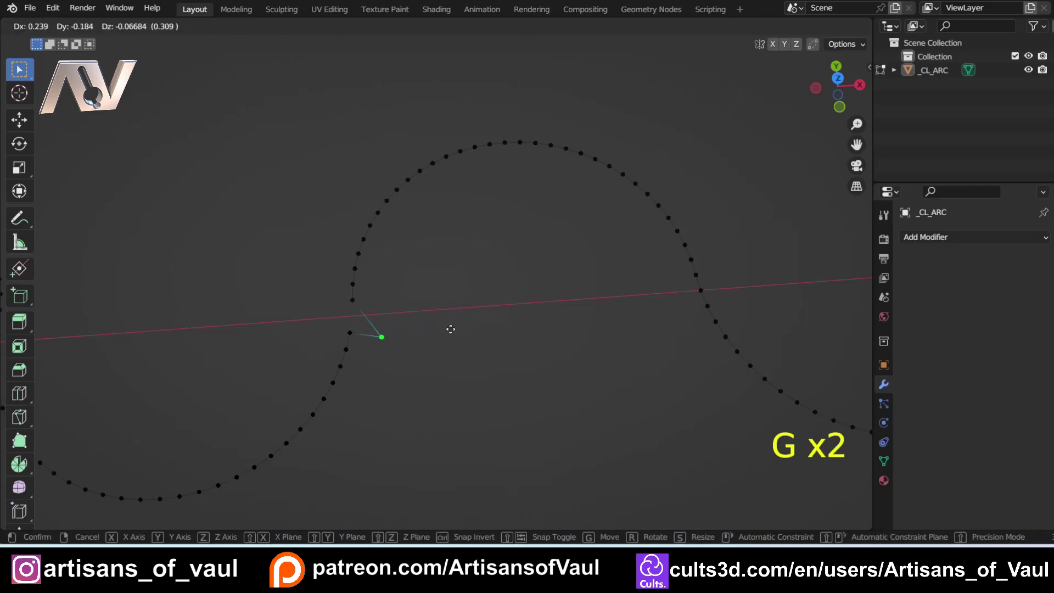
pyautogui.rightClick(449, 327)
pyautogui.click(359, 331)
pyautogui.press('g')
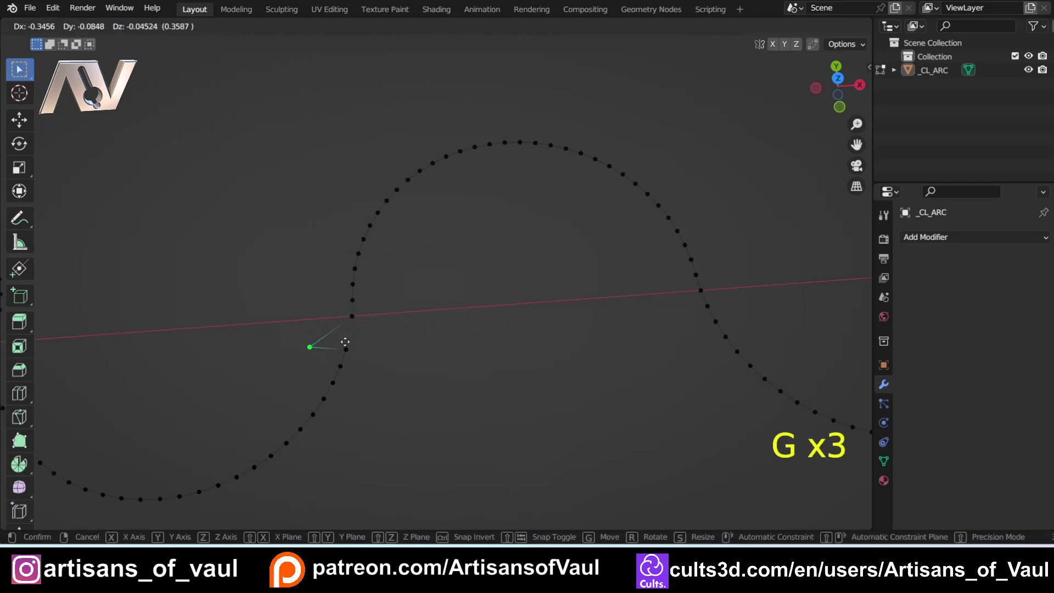
pyautogui.rightClick(354, 329)
pyautogui.click(355, 300)
pyautogui.press('g')
pyautogui.rightClick(461, 292)
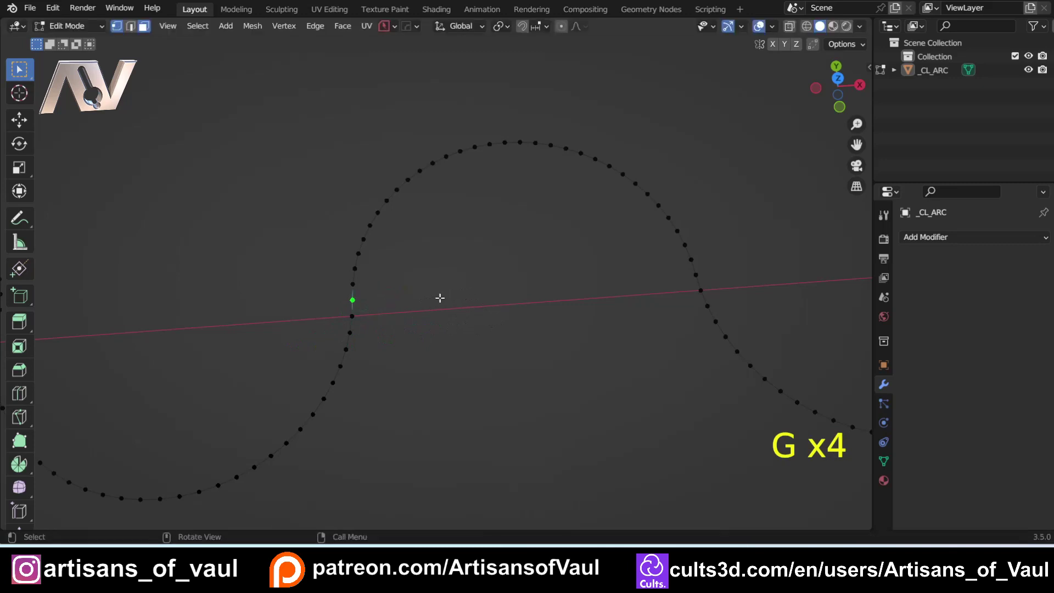
# - Start Construction Lines on the wave curve and choose its line-drawing operation
pyautogui.scroll(-8, 357, 299)
pyautogui.scroll(7, 327, 308)
pyautogui.keyDown('shift'); pyautogui.moveTo(342, 305); pyautogui.dragTo(159, 321, button='middle'); pyautogui.keyUp('shift')
pyautogui.scroll(-2, 307, 272)
pyautogui.keyDown('shift'); pyautogui.moveTo(436, 311); pyautogui.dragTo(419, 272, button='middle'); pyautogui.keyUp('shift')
pyautogui.hotkey('shift', 'c')
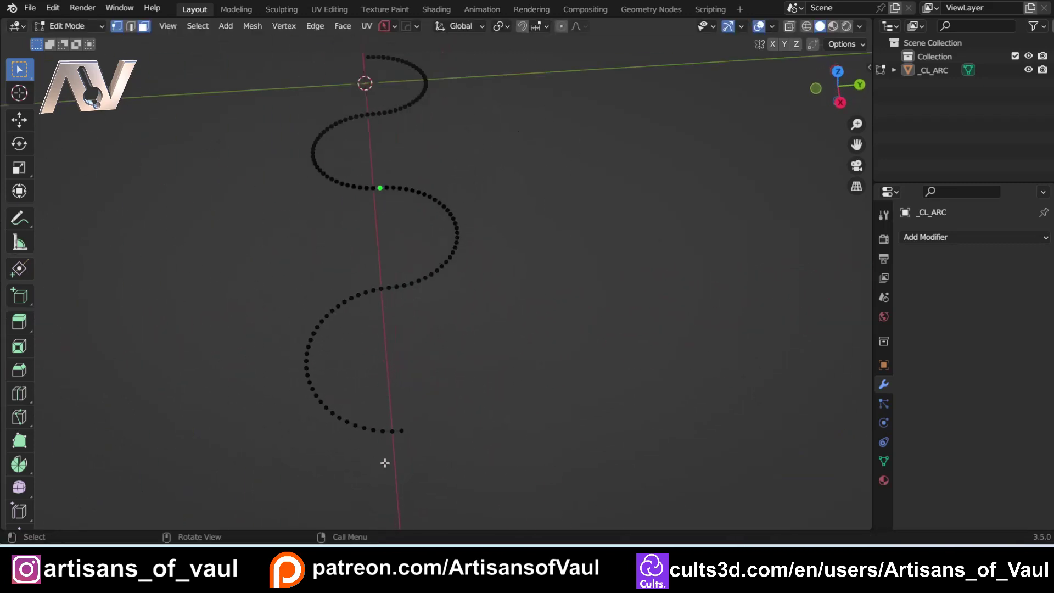
pyautogui.hotkey('alt', '`')
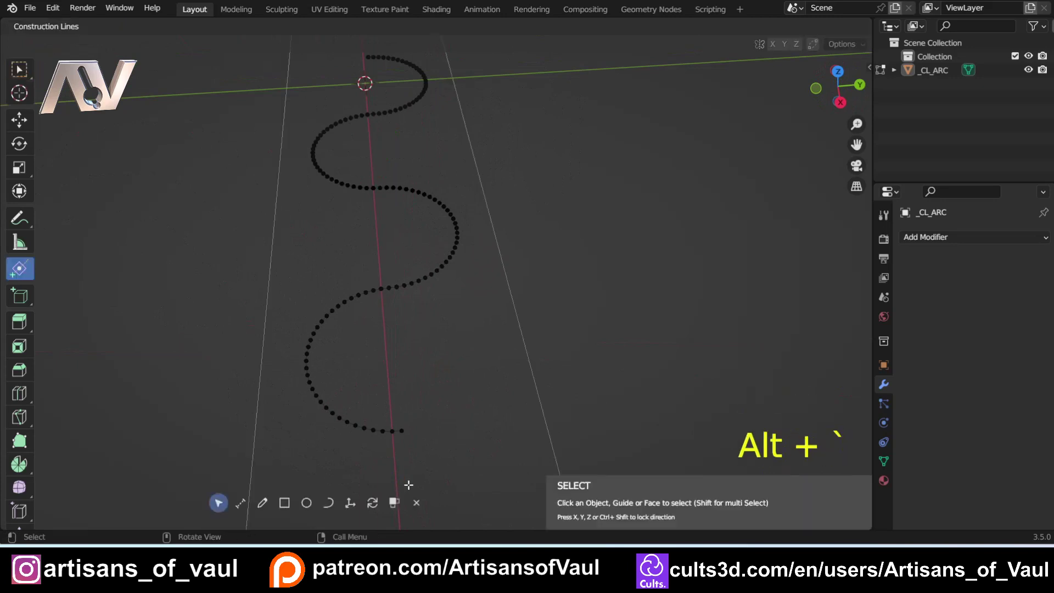
pyautogui.click(263, 502)
pyautogui.click(403, 429)
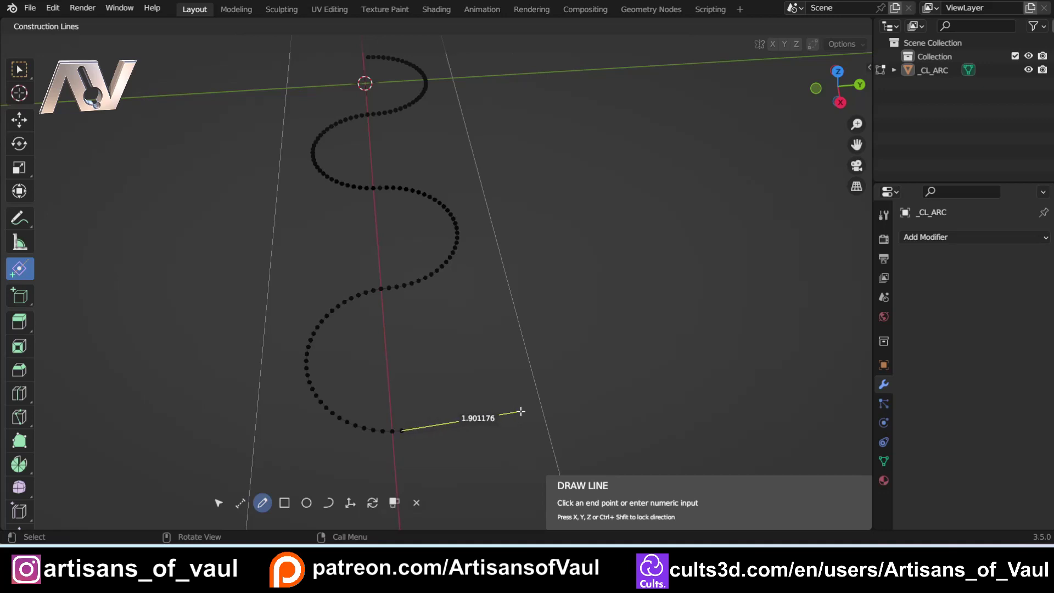
pyautogui.press('shift')
pyautogui.keyDown('shift'); pyautogui.moveTo(483, 411); pyautogui.dragTo(506, 328, button='middle'); pyautogui.keyUp('shift')
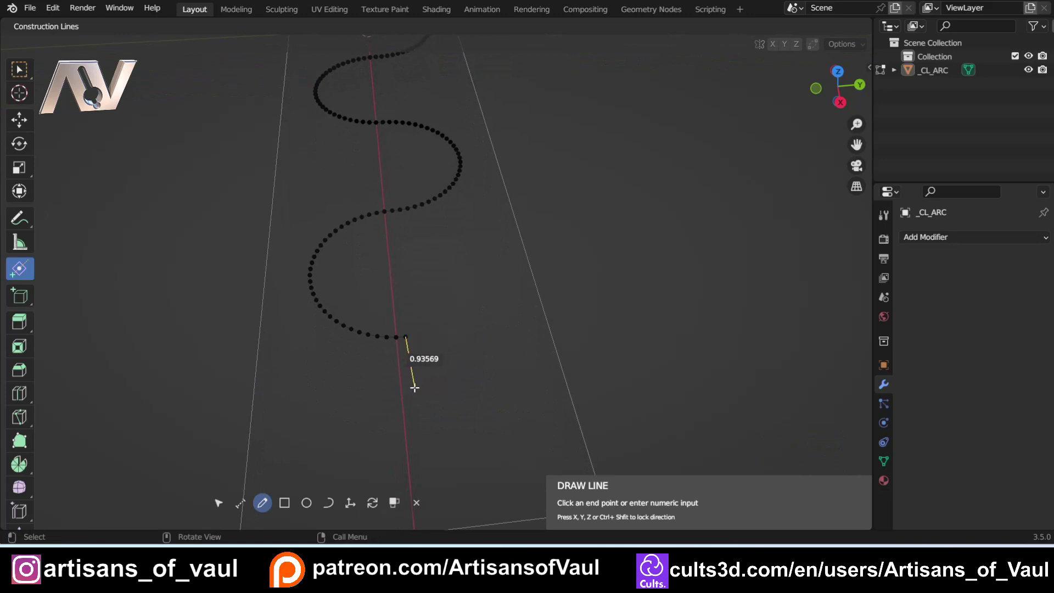
pyautogui.moveTo(393, 247); pyautogui.dragTo(416, 301, button='middle')
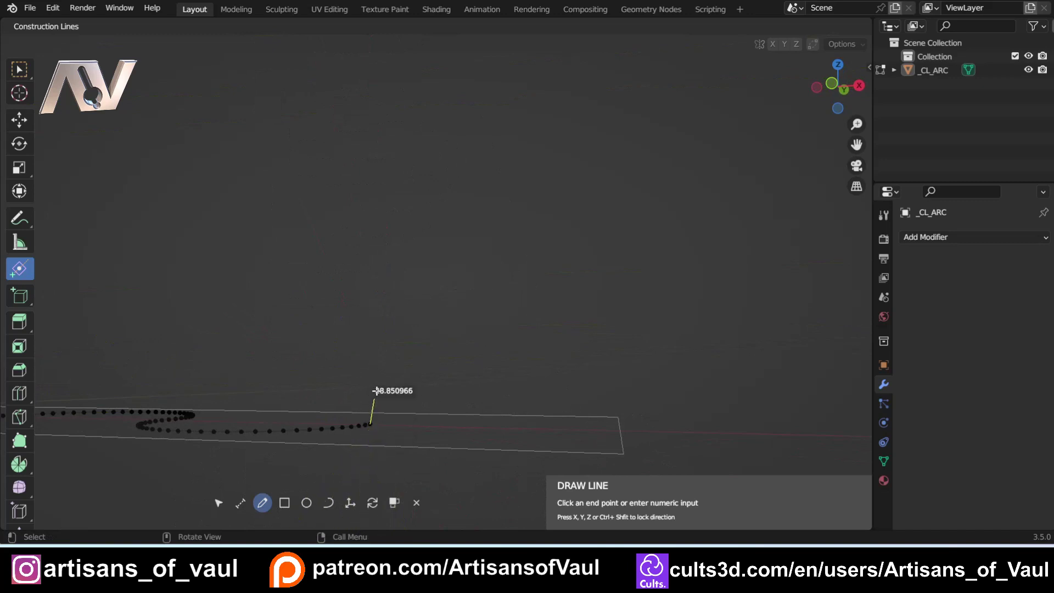
pyautogui.press('z')
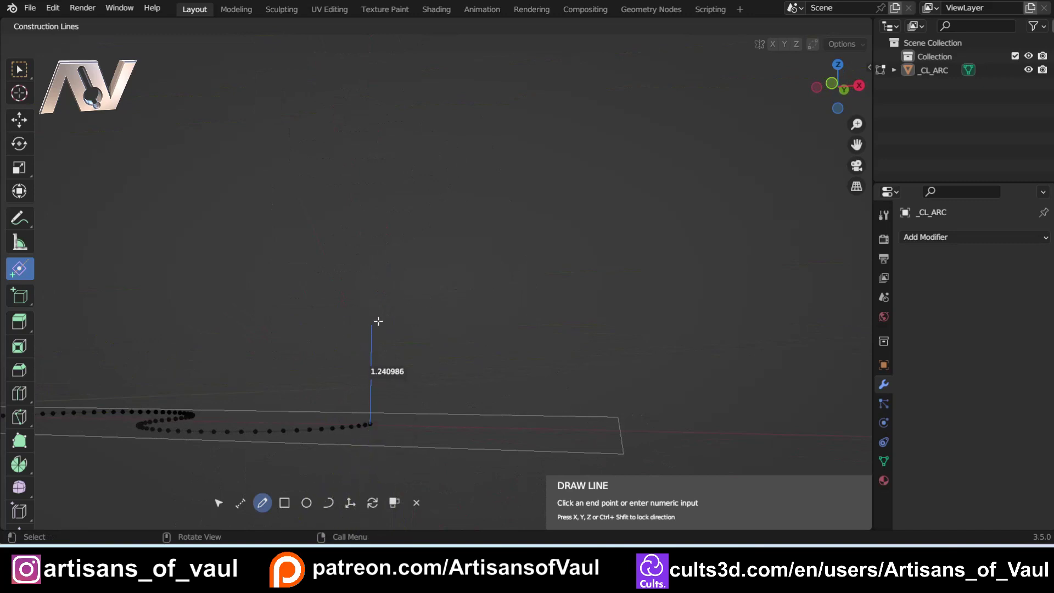
pyautogui.press('Escape')
# - Draw a straight line about 1.45 long from the curve's free end point along the Y axis, and leave Construction Lines
pyautogui.moveTo(409, 330); pyautogui.dragTo(324, 398, button='middle')
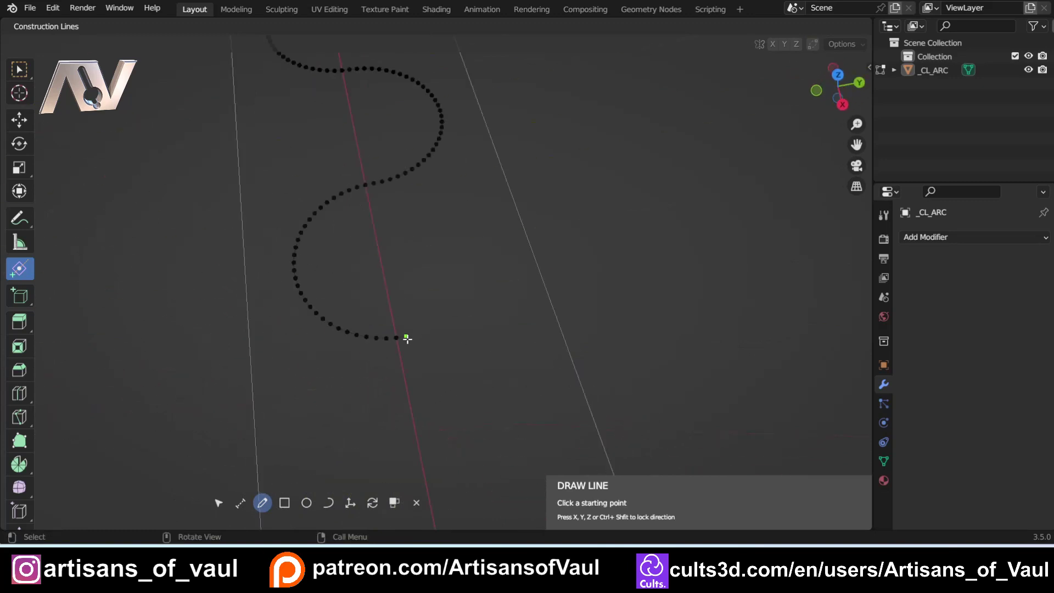
pyautogui.click(406, 338)
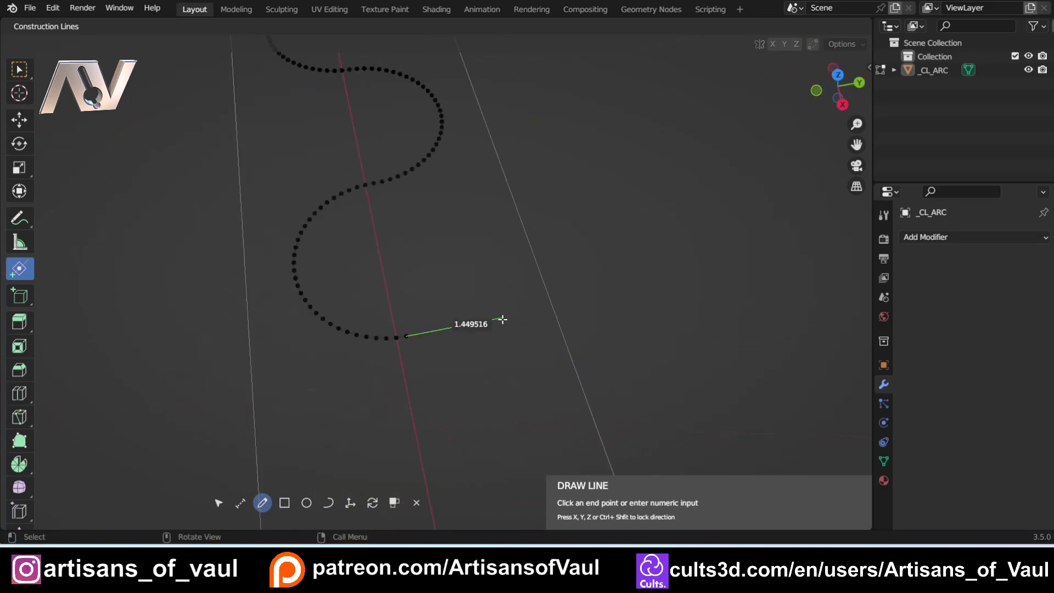
pyautogui.click(502, 319)
pyautogui.press('Escape')
pyautogui.scroll(-4, 393, 334)
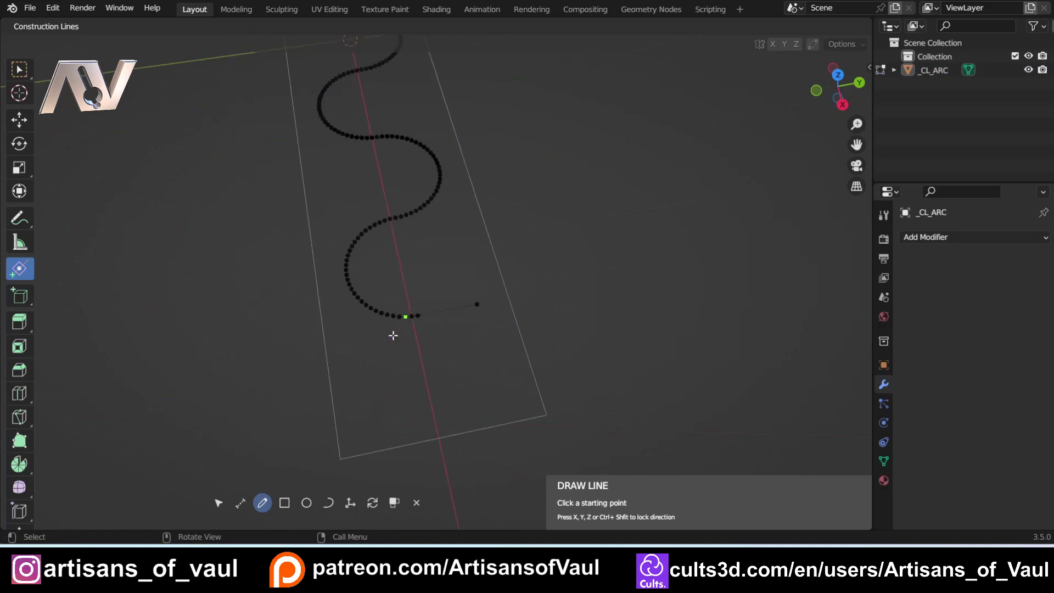
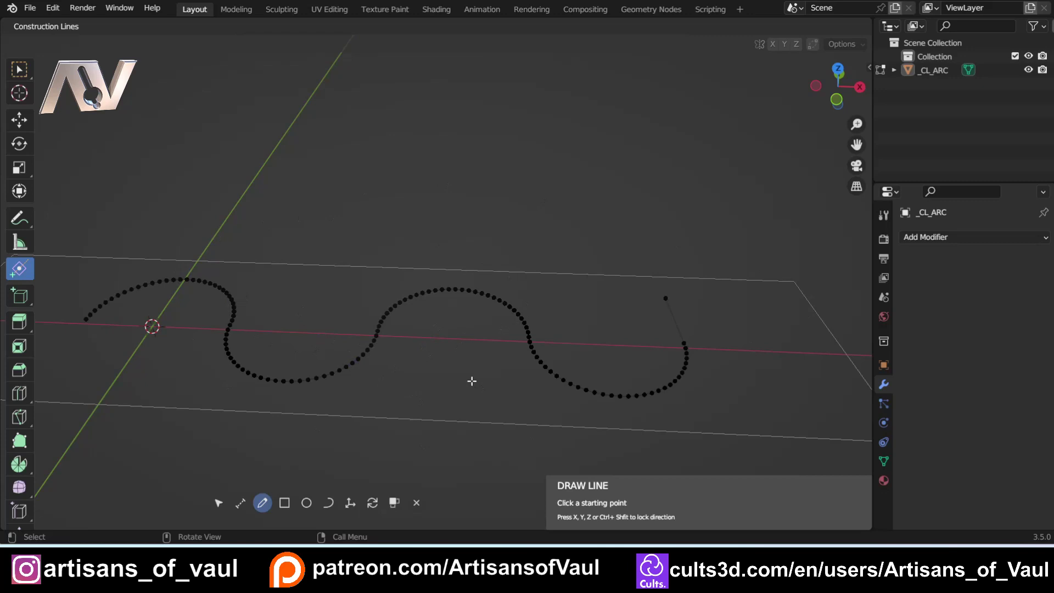
pyautogui.press('Escape')
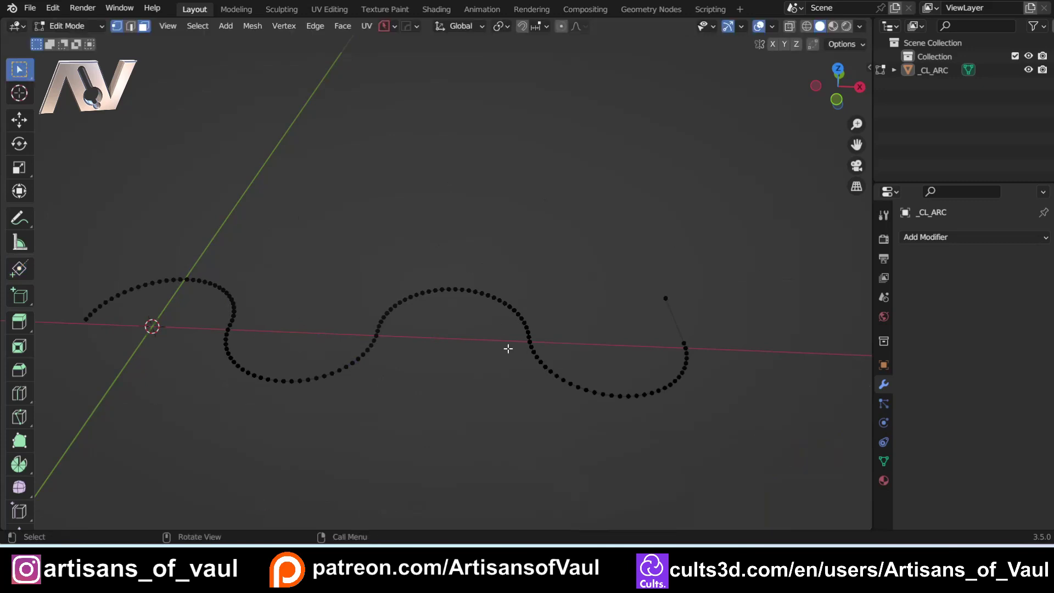
# - Select the whole curve including the straight end line and extrude it freely upwards by about 2 to form a wavy wall
pyautogui.press('a')
pyautogui.press('e')
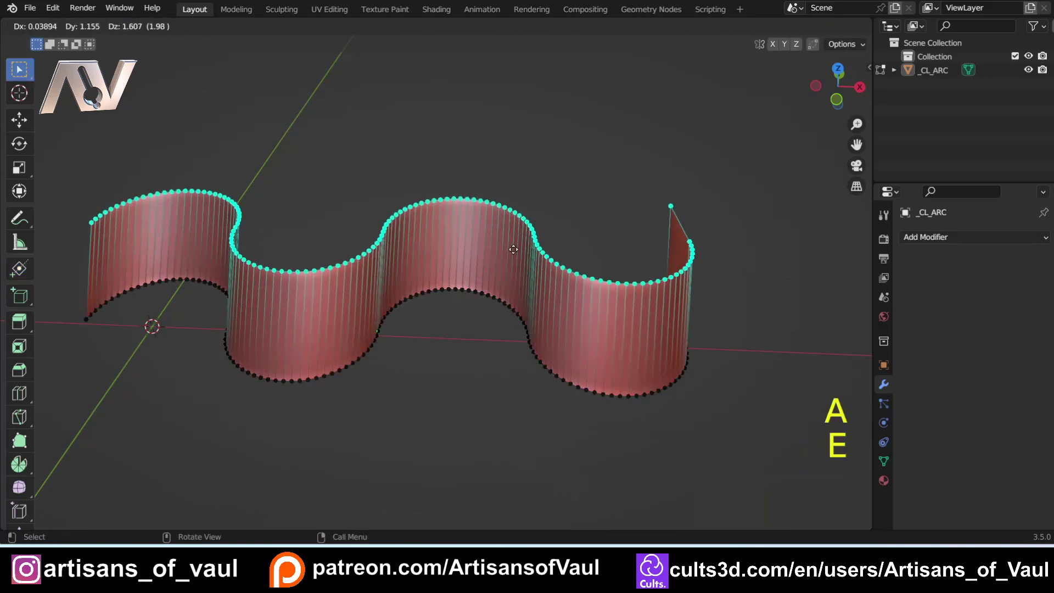
pyautogui.click(510, 257)
pyautogui.moveTo(510, 256)
pyautogui.mouseDown(button='middle')
pyautogui.moveTo(532, 369)
pyautogui.moveTo(407, 340)
pyautogui.moveTo(532, 330)
pyautogui.moveTo(585, 358)
pyautogui.moveTo(527, 423)
pyautogui.moveTo(440, 318)
pyautogui.moveTo(402, 373)
pyautogui.moveTo(427, 238)
pyautogui.moveTo(408, 263)
pyautogui.moveTo(435, 202)
pyautogui.mouseUp(button='middle')
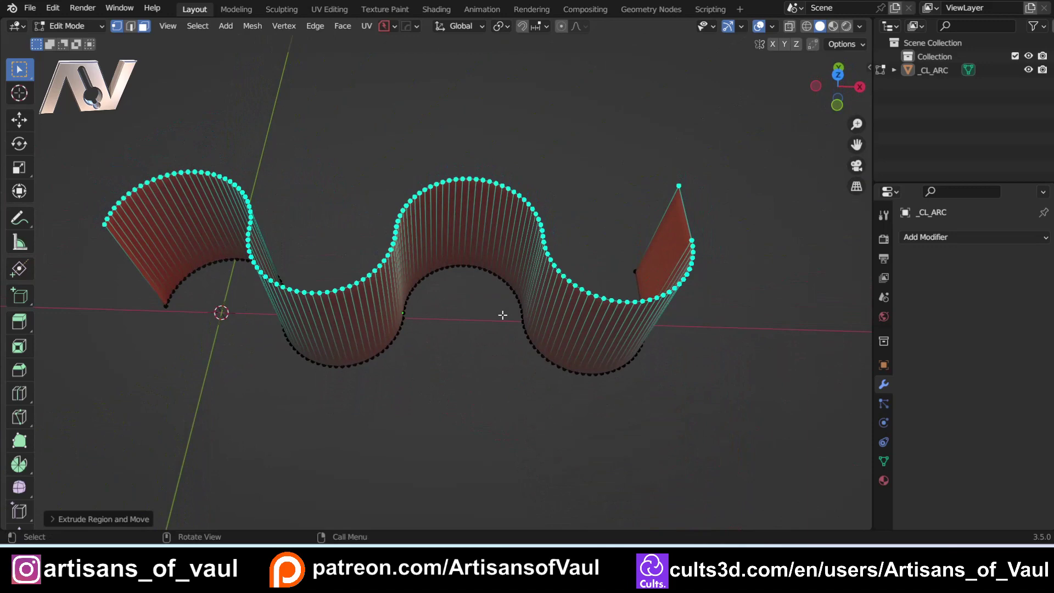
pyautogui.scroll(5, 399, 323)
pyautogui.moveTo(404, 350)
pyautogui.mouseDown(button='middle')
pyautogui.moveTo(348, 313)
pyautogui.moveTo(295, 311)
pyautogui.moveTo(285, 360)
pyautogui.moveTo(419, 346)
pyautogui.moveTo(413, 322)
pyautogui.moveTo(386, 298)
pyautogui.moveTo(349, 286)
pyautogui.mouseUp(button='middle')
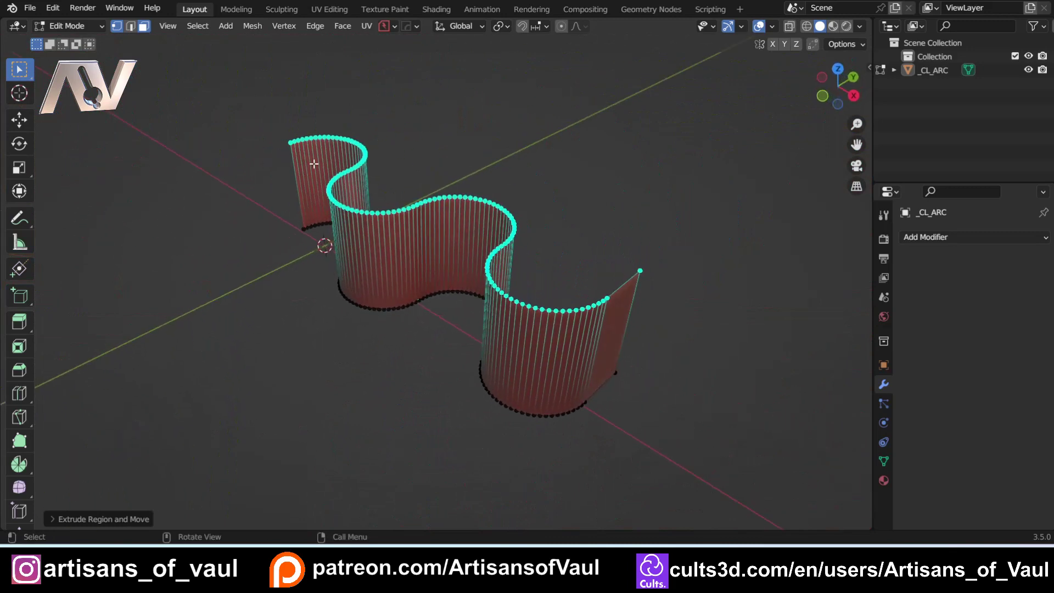
pyautogui.scroll(3, 384, 261)
pyautogui.keyDown('shift'); pyautogui.moveTo(548, 333); pyautogui.dragTo(433, 291, button='middle'); pyautogui.keyUp('shift')
# - Return to Object Mode, add a Solidify modifier to the wavy wall and increase its thickness
pyautogui.press('Tab')
pyautogui.click(419, 192)
pyautogui.click(543, 289)
pyautogui.click(947, 238)
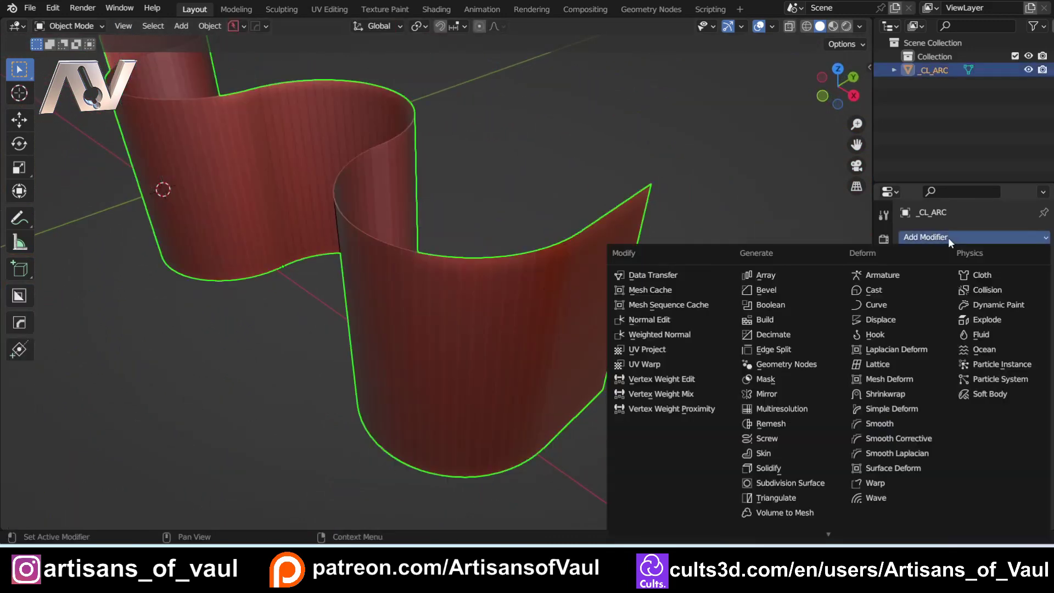
pyautogui.click(806, 467)
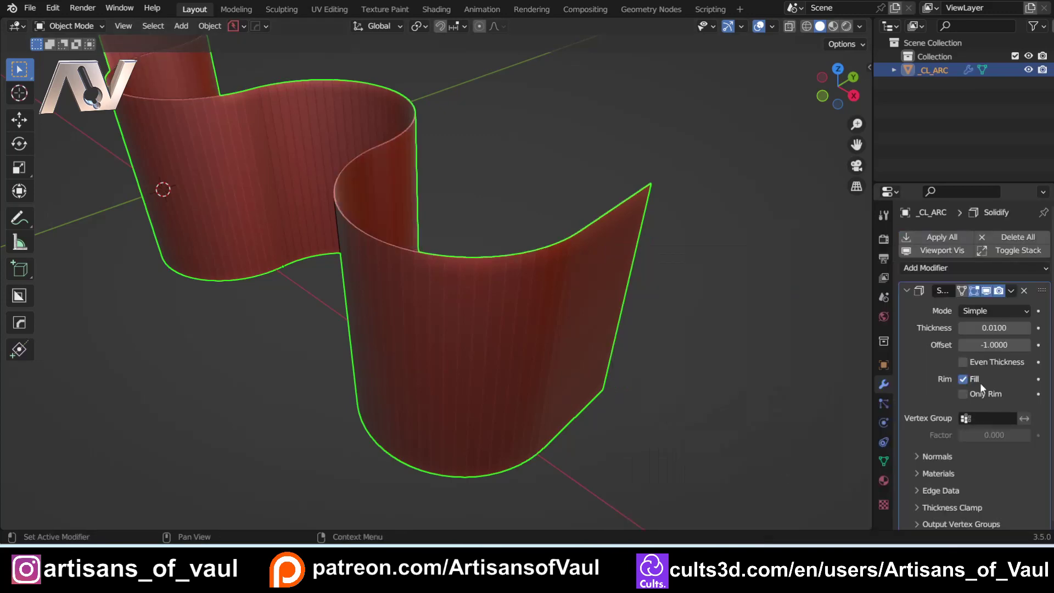
pyautogui.moveTo(974, 328); pyautogui.dragTo(1024, 328)
pyautogui.keyDown('shift'); pyautogui.moveTo(148, 133); pyautogui.dragTo(253, 292, button='middle'); pyautogui.keyUp('shift')
pyautogui.scroll(-6, 322, 329)
pyautogui.keyDown('shift'); pyautogui.moveTo(421, 367); pyautogui.dragTo(324, 299, button='middle'); pyautogui.keyUp('shift')
pyautogui.moveTo(324, 299); pyautogui.dragTo(296, 292, button='middle')
# - Apply the Solidify modifier to the wavy wall
pyautogui.click(1012, 291)
pyautogui.click(965, 305)
pyautogui.moveTo(434, 303); pyautogui.dragTo(424, 290, button='middle')
pyautogui.scroll(-3, 425, 287)
pyautogui.keyDown('shift'); pyautogui.moveTo(495, 283); pyautogui.dragTo(476, 261, button='middle'); pyautogui.keyUp('shift')
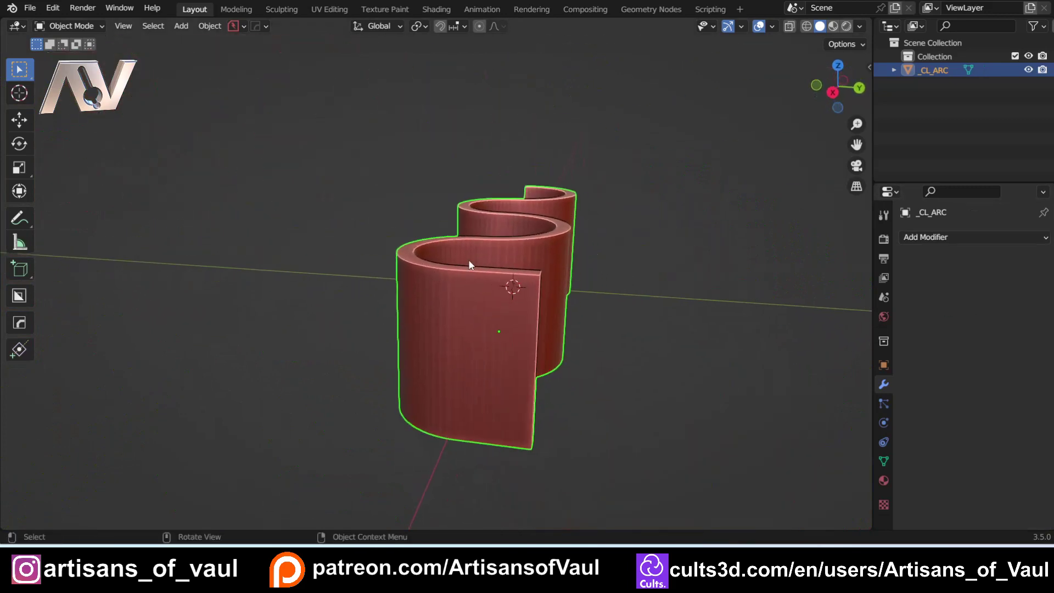
# - In Edit Mode with Construction Lines, draw a small rectangle on the flat outer face at the wall's straight end
pyautogui.scroll(3, 458, 276)
pyautogui.keyDown('shift'); pyautogui.moveTo(474, 362); pyautogui.dragTo(447, 229, button='middle'); pyautogui.keyUp('shift')
pyautogui.hotkey('alt', '`')
pyautogui.moveTo(487, 317); pyautogui.dragTo(459, 340, button='middle')
pyautogui.scroll(3, 459, 341)
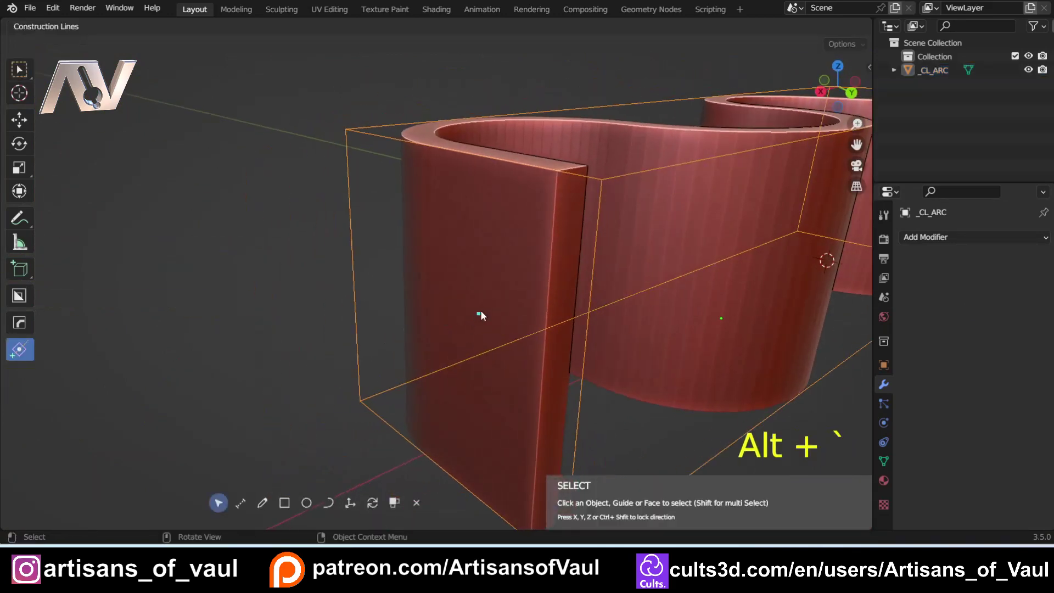
pyautogui.moveTo(389, 324); pyautogui.dragTo(504, 306, button='middle')
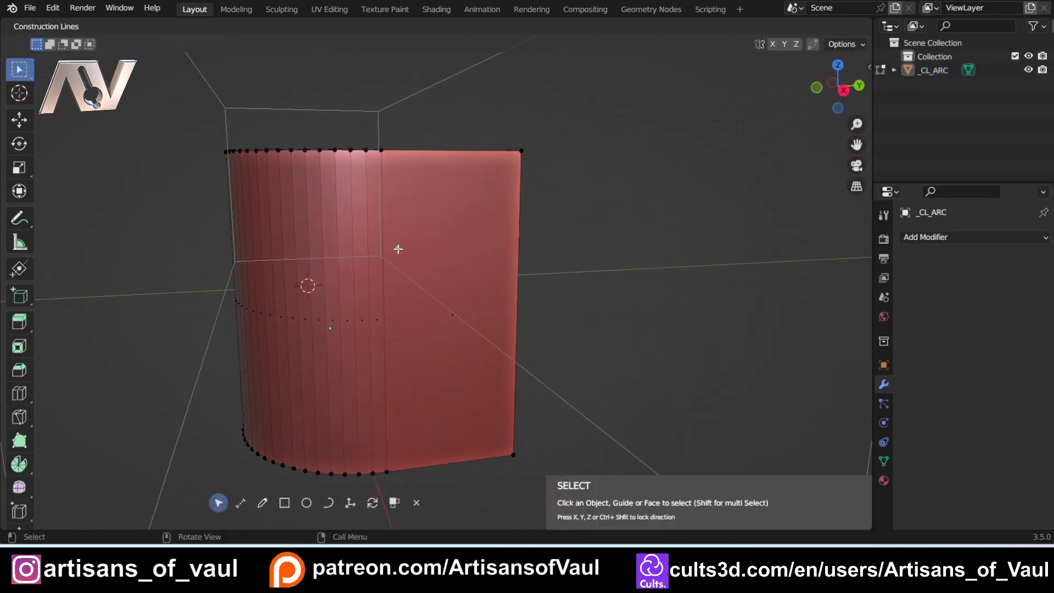
pyautogui.scroll(3, 427, 305)
pyautogui.moveTo(428, 308); pyautogui.dragTo(375, 450, button='middle')
pyautogui.scroll(-3, 397, 276)
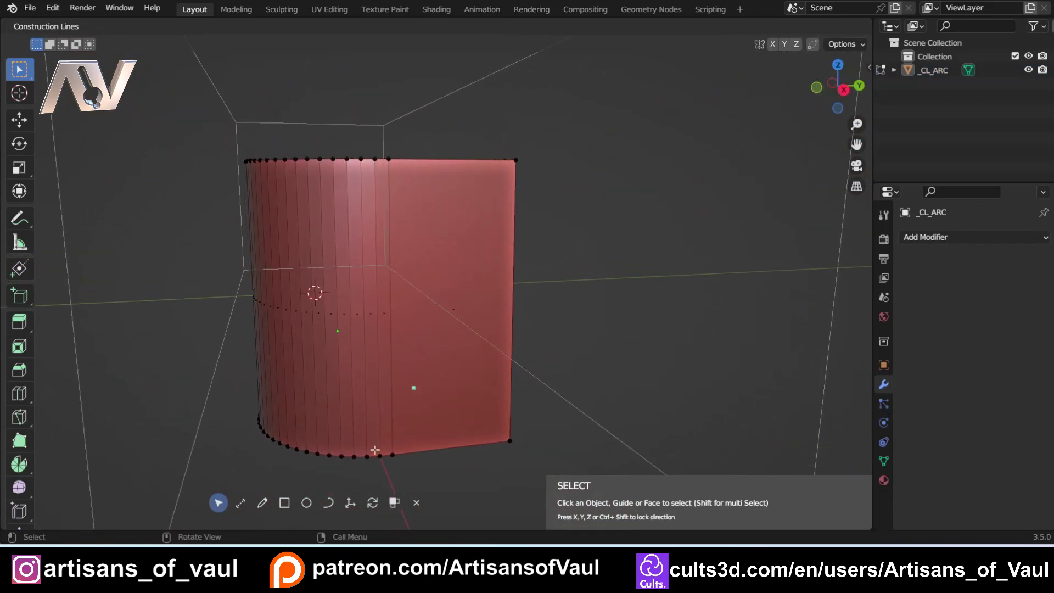
pyautogui.click(285, 503)
pyautogui.scroll(5, 434, 368)
pyautogui.moveTo(358, 293); pyautogui.dragTo(418, 277, button='middle')
pyautogui.click(421, 272)
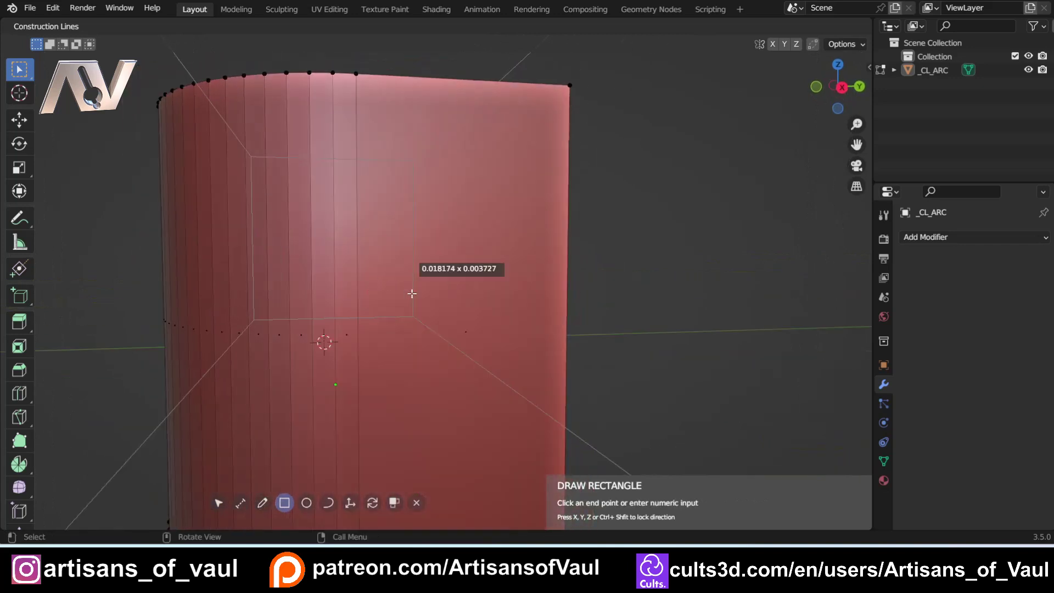
pyautogui.click(376, 354)
# - Examine from several angles how the drawn rectangle connects to the flat end face and its neighbouring edges
pyautogui.moveTo(444, 299); pyautogui.dragTo(423, 158, button='middle')
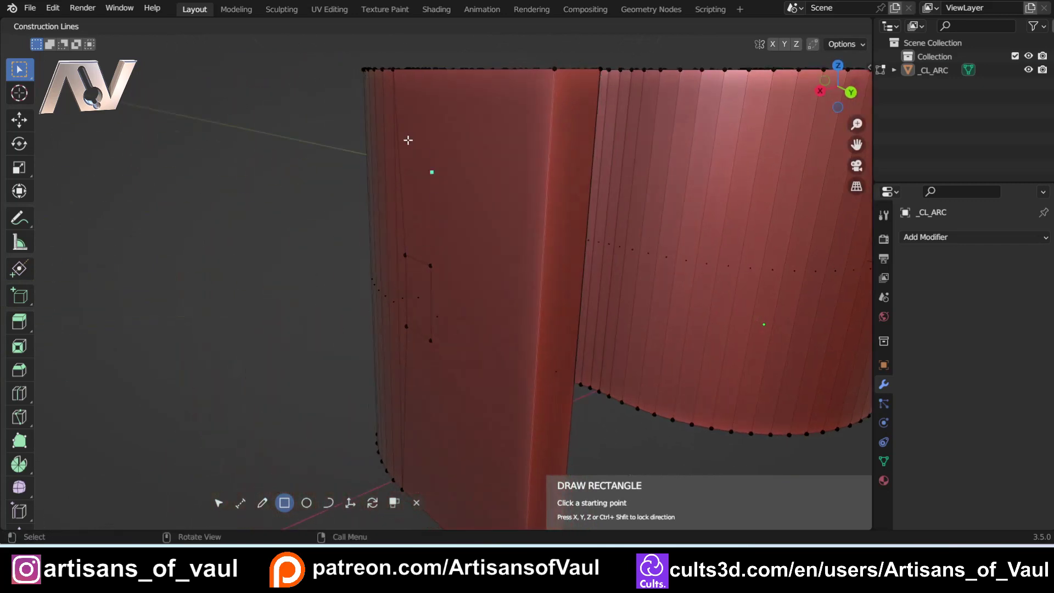
pyautogui.moveTo(401, 270); pyautogui.dragTo(411, 207, button='middle')
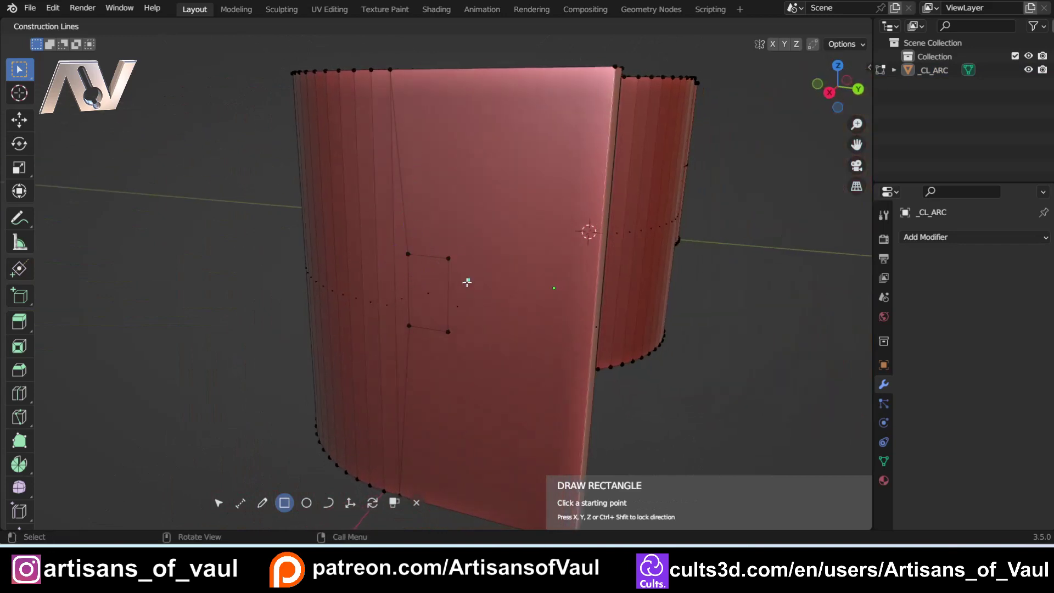
pyautogui.moveTo(428, 290)
pyautogui.mouseDown(button='middle')
pyautogui.moveTo(423, 245)
pyautogui.moveTo(478, 261)
pyautogui.moveTo(400, 282)
pyautogui.moveTo(423, 278)
pyautogui.mouseUp(button='middle')
pyautogui.scroll(3, 423, 279)
pyautogui.keyDown('shift'); pyautogui.moveTo(535, 303); pyautogui.dragTo(359, 301, button='middle'); pyautogui.keyUp('shift')
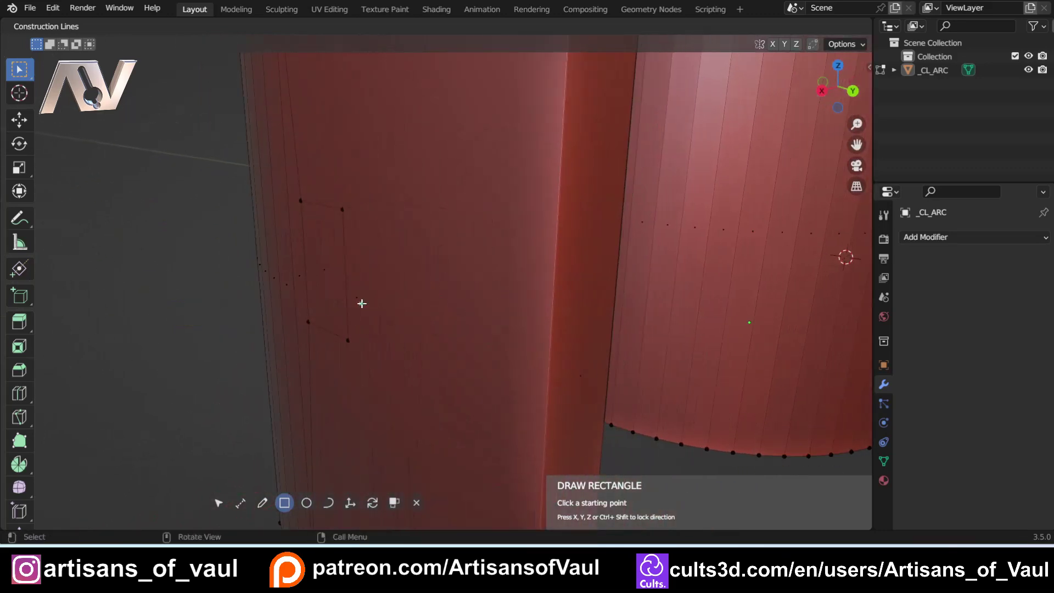
pyautogui.scroll(-4, 383, 297)
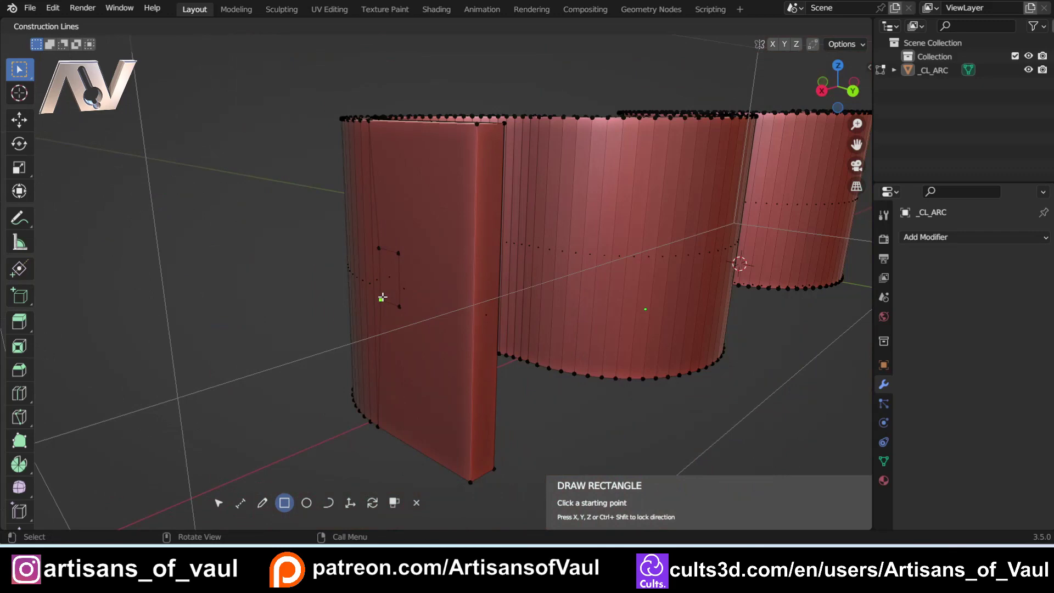
pyautogui.moveTo(421, 217); pyautogui.dragTo(419, 249, button='middle')
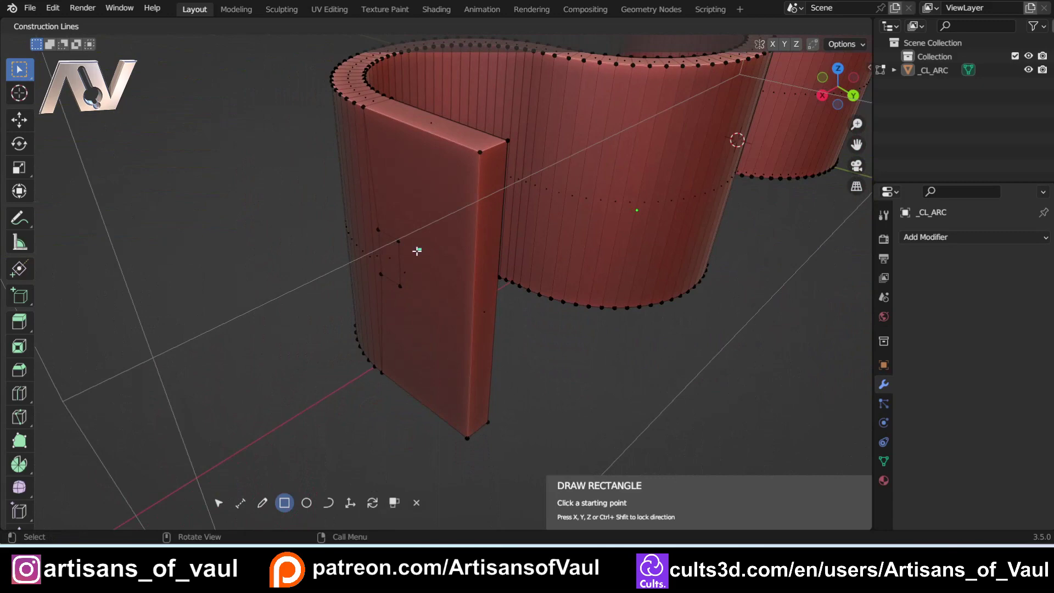
pyautogui.scroll(3, 393, 294)
pyautogui.keyDown('shift'); pyautogui.moveTo(392, 294); pyautogui.dragTo(409, 406, button='middle'); pyautogui.keyUp('shift')
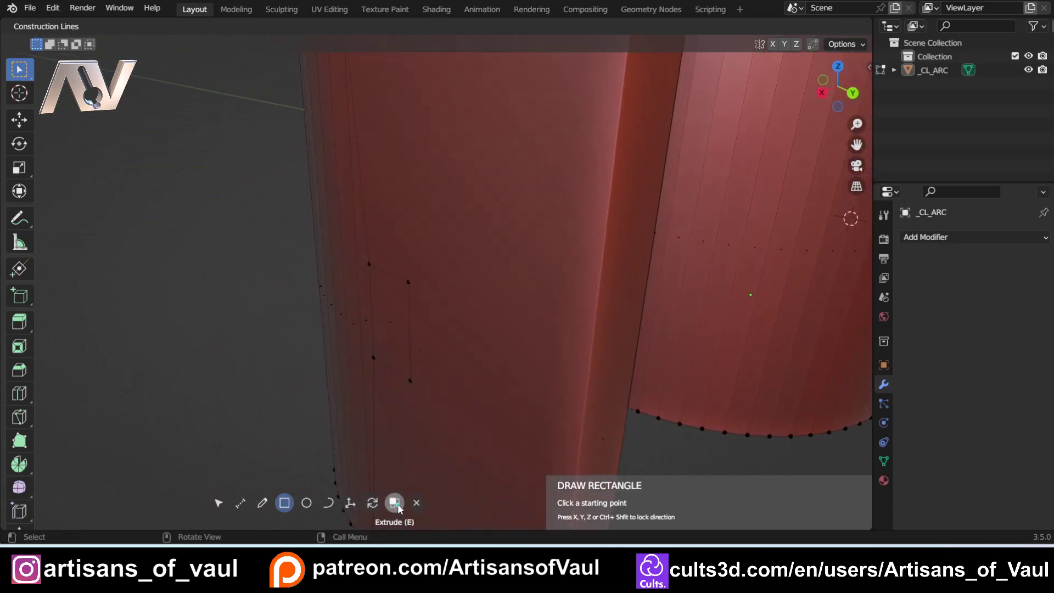
# - Extrude the small rectangular face inwards into the wall by about 0.14 with the Construction Lines Extrude/Cut Through operation
pyautogui.click(394, 502)
pyautogui.scroll(-5, 452, 405)
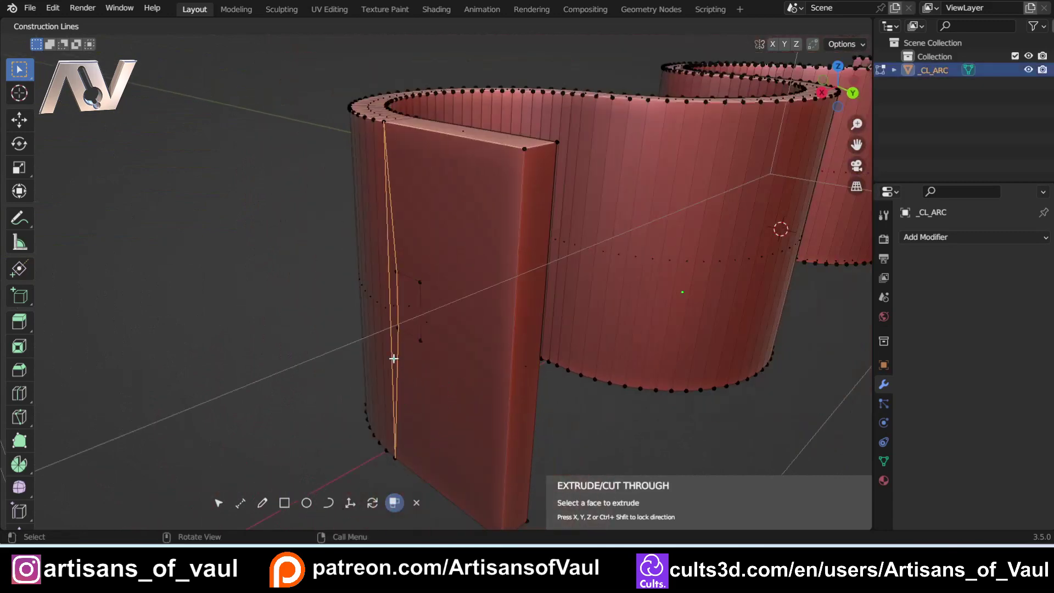
pyautogui.moveTo(392, 357); pyautogui.dragTo(451, 332, button='middle')
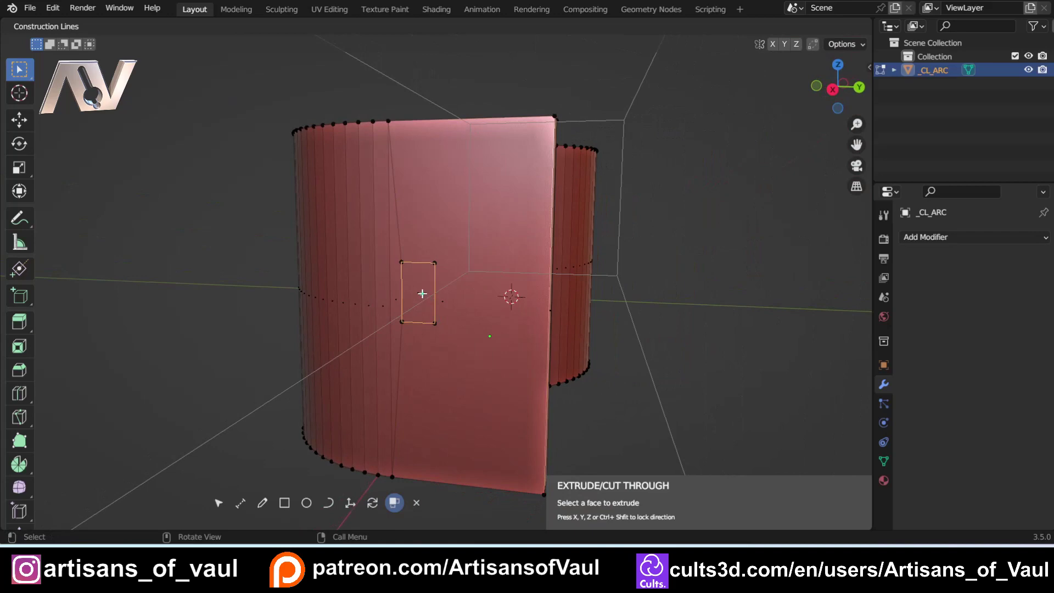
pyautogui.scroll(2, 434, 294)
pyautogui.moveTo(426, 296); pyautogui.dragTo(404, 302, button='middle')
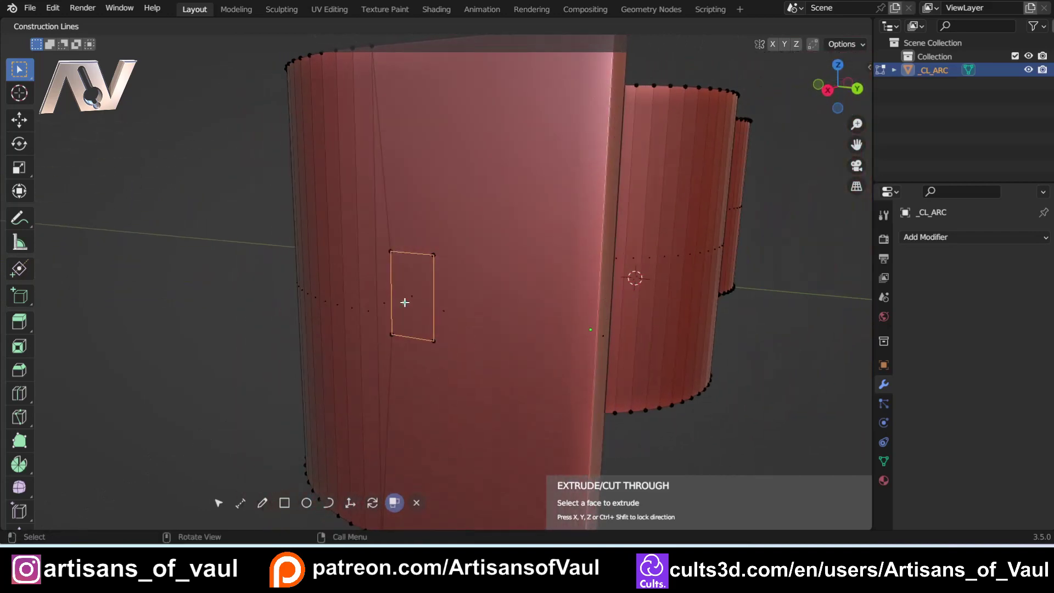
pyautogui.click(409, 297)
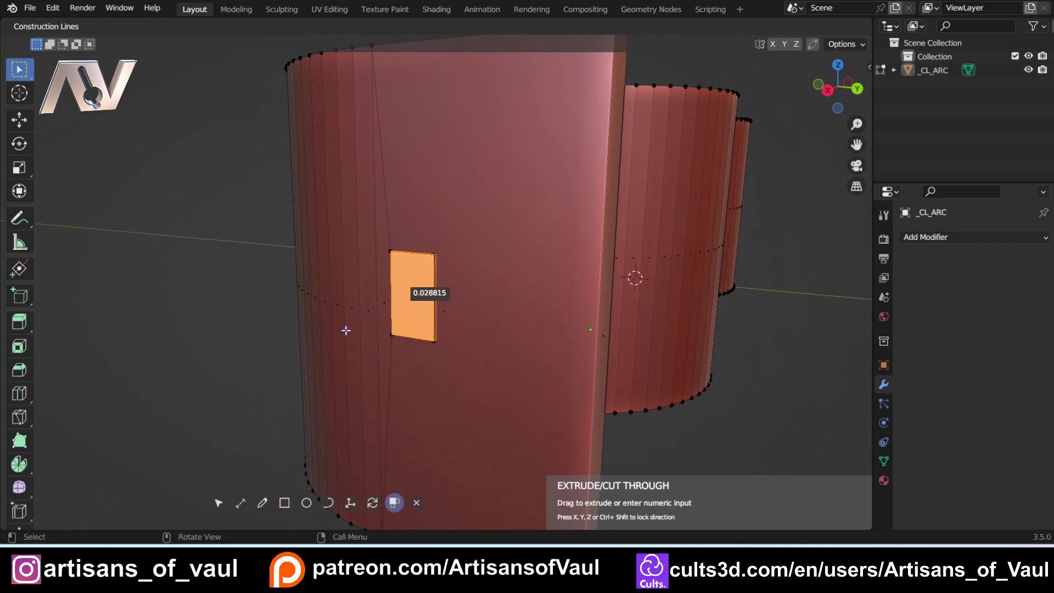
pyautogui.moveTo(345, 330)
pyautogui.mouseDown(button='middle')
pyautogui.moveTo(336, 332)
pyautogui.moveTo(351, 312)
pyautogui.mouseUp(button='middle')
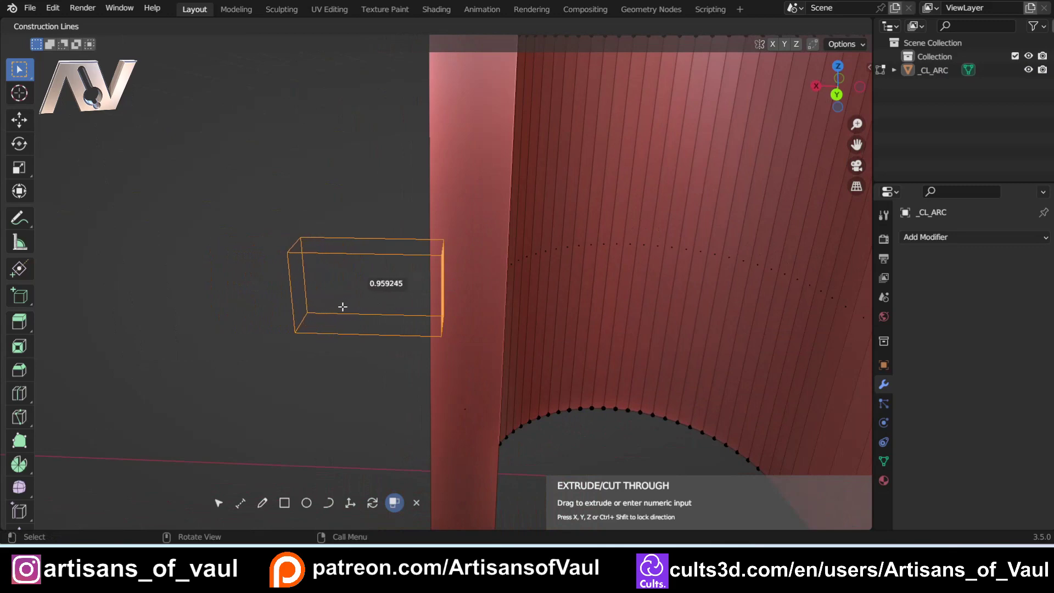
pyautogui.moveTo(360, 313)
pyautogui.mouseDown(button='middle')
pyautogui.moveTo(376, 289)
pyautogui.moveTo(325, 301)
pyautogui.moveTo(354, 295)
pyautogui.mouseUp(button='middle')
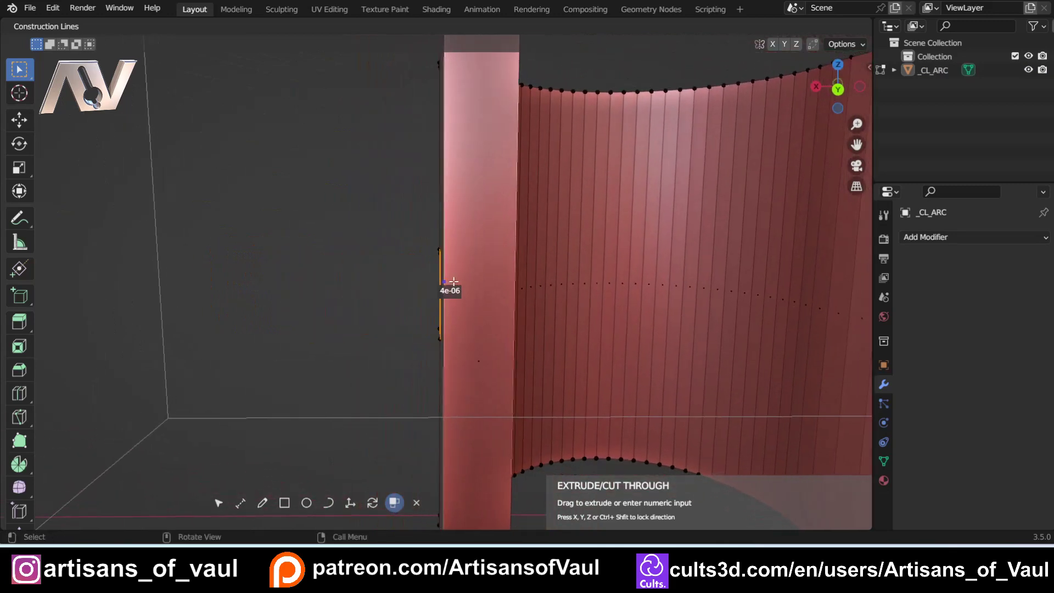
pyautogui.moveTo(448, 290); pyautogui.dragTo(565, 318, button='middle')
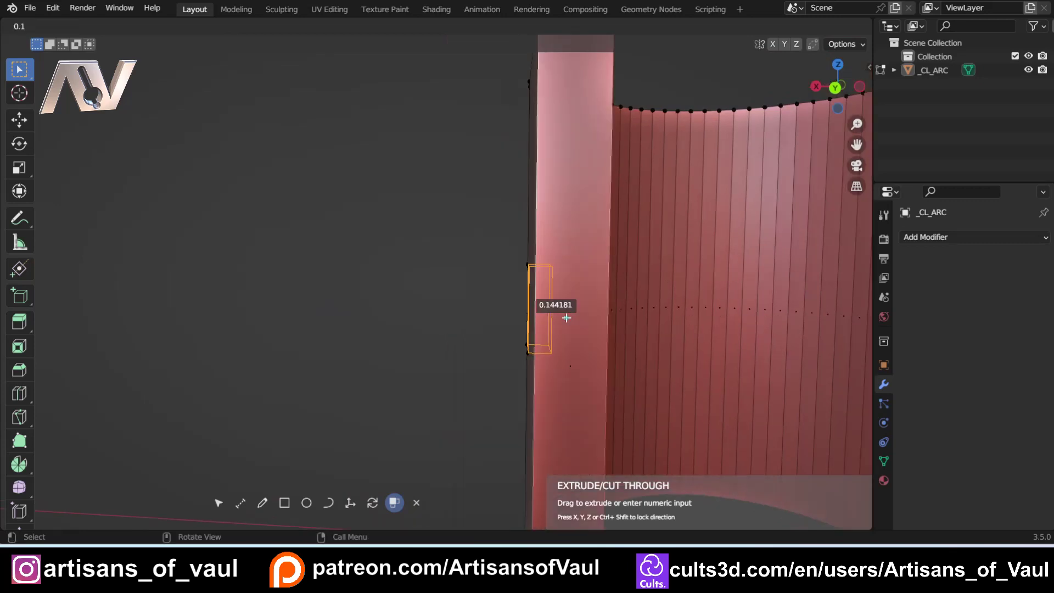
pyautogui.click(566, 318)
# - Inspect the extruded rectangle on the end face and undo its extrusion
pyautogui.moveTo(565, 315); pyautogui.dragTo(359, 298, button='middle')
pyautogui.scroll(3, 672, 348)
pyautogui.hotkey('ctrl', 'z')
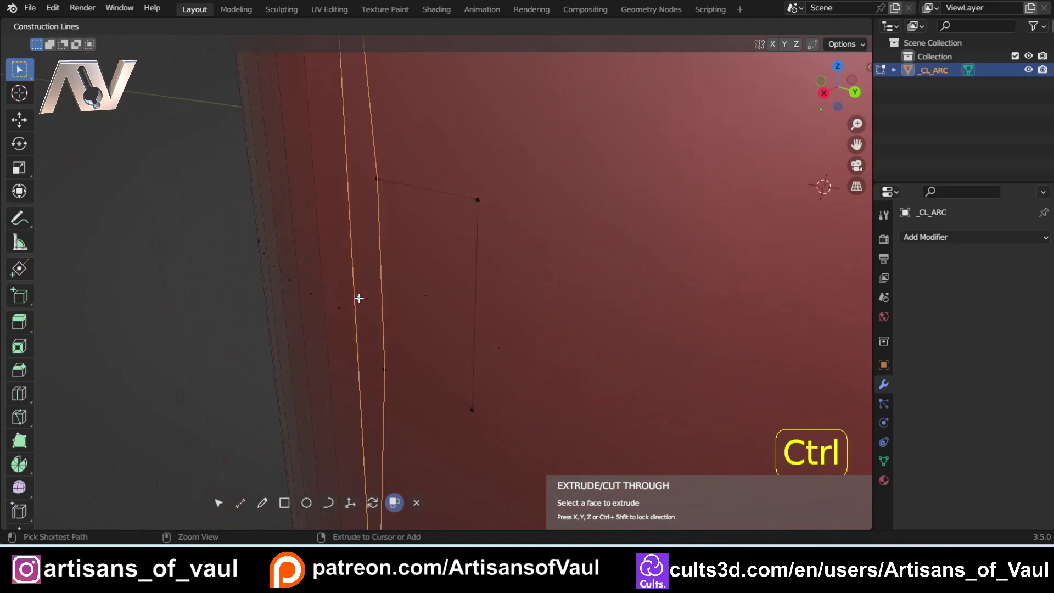
# - Extrude the small rectangular face through the wall's straight end with the Construction Lines Extrude/Cut Through operation
pyautogui.scroll(-3, 467, 328)
pyautogui.moveTo(487, 316); pyautogui.dragTo(455, 294, button='middle')
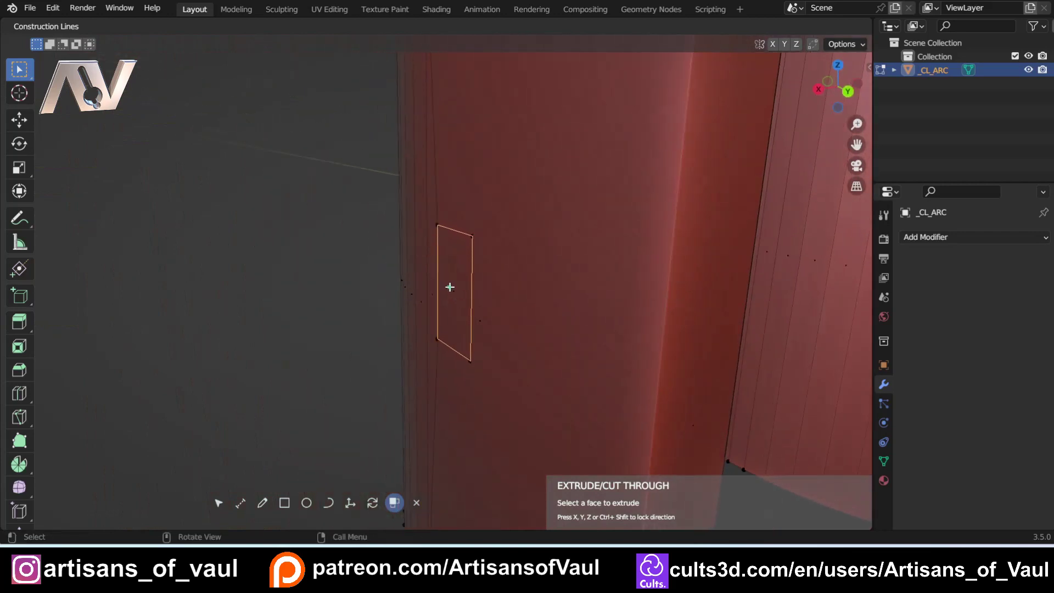
pyautogui.click(455, 294)
pyautogui.moveTo(531, 309); pyautogui.dragTo(470, 287, button='middle')
pyautogui.keyDown('shift'); pyautogui.moveTo(569, 302); pyautogui.dragTo(582, 337, button='middle'); pyautogui.keyUp('shift')
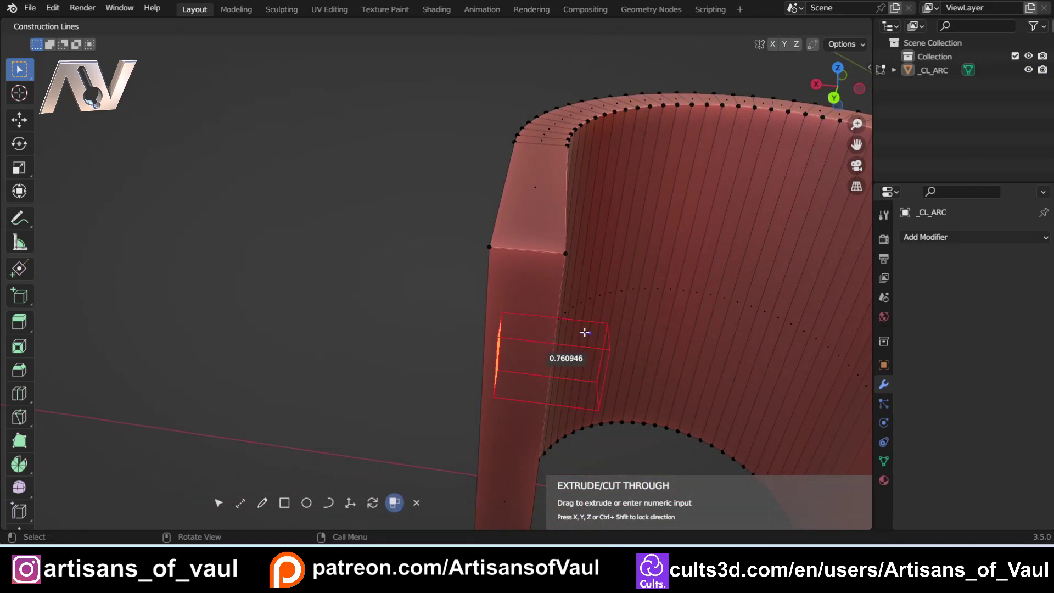
pyautogui.moveTo(585, 332); pyautogui.dragTo(534, 317, button='middle')
pyautogui.click(540, 318)
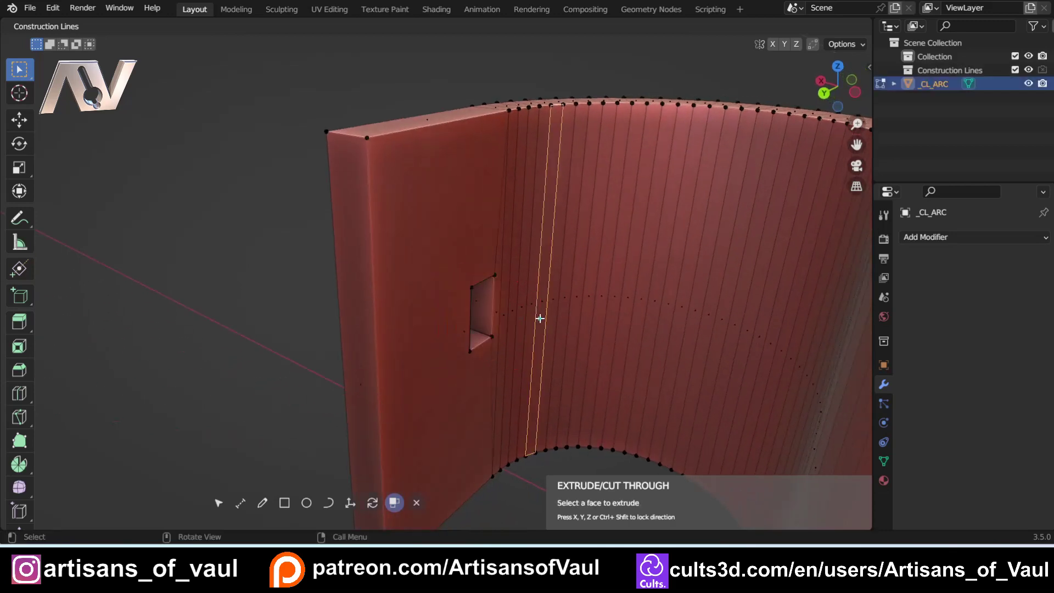
# - Inspect the rectangular opening cut through the wall's end and undo the cut
pyautogui.moveTo(487, 342); pyautogui.dragTo(540, 275, button='middle')
pyautogui.scroll(5, 614, 320)
pyautogui.keyDown('shift'); pyautogui.moveTo(671, 336); pyautogui.dragTo(124, 240, button='middle'); pyautogui.keyUp('shift')
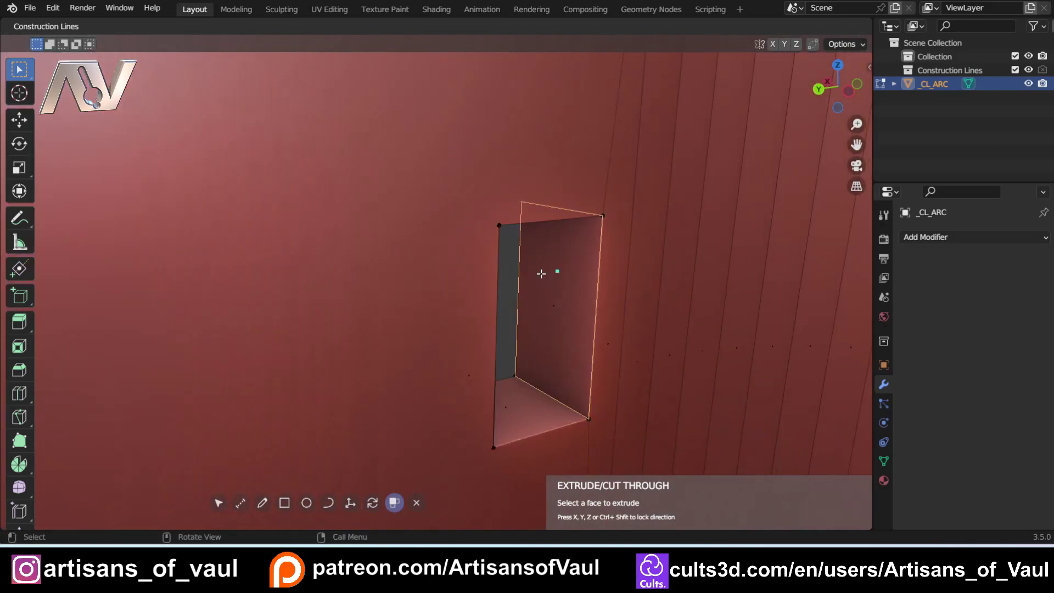
pyautogui.scroll(-4, 553, 270)
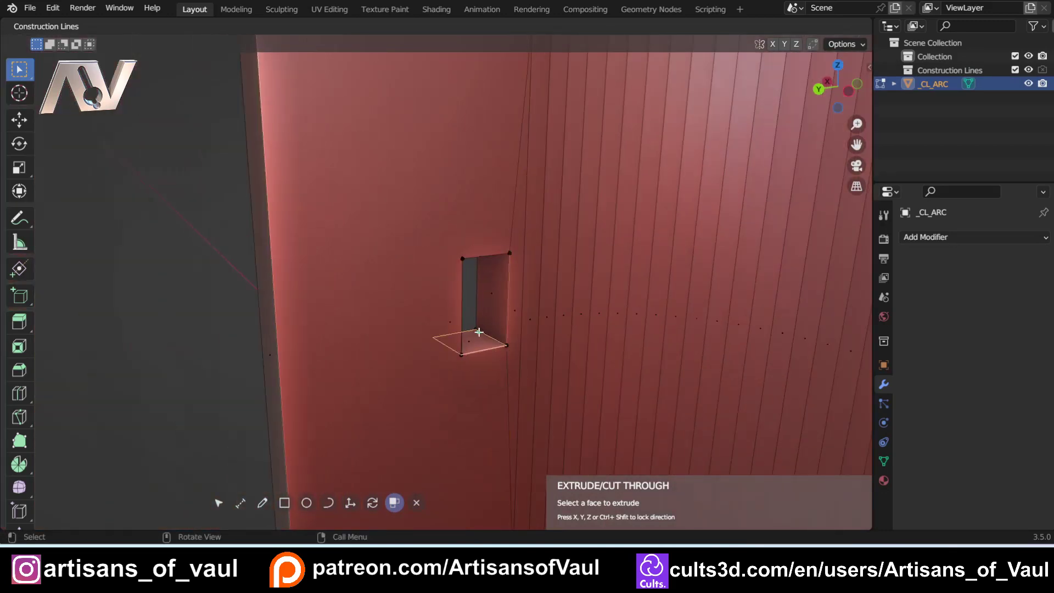
pyautogui.moveTo(479, 332); pyautogui.dragTo(383, 327, button='middle')
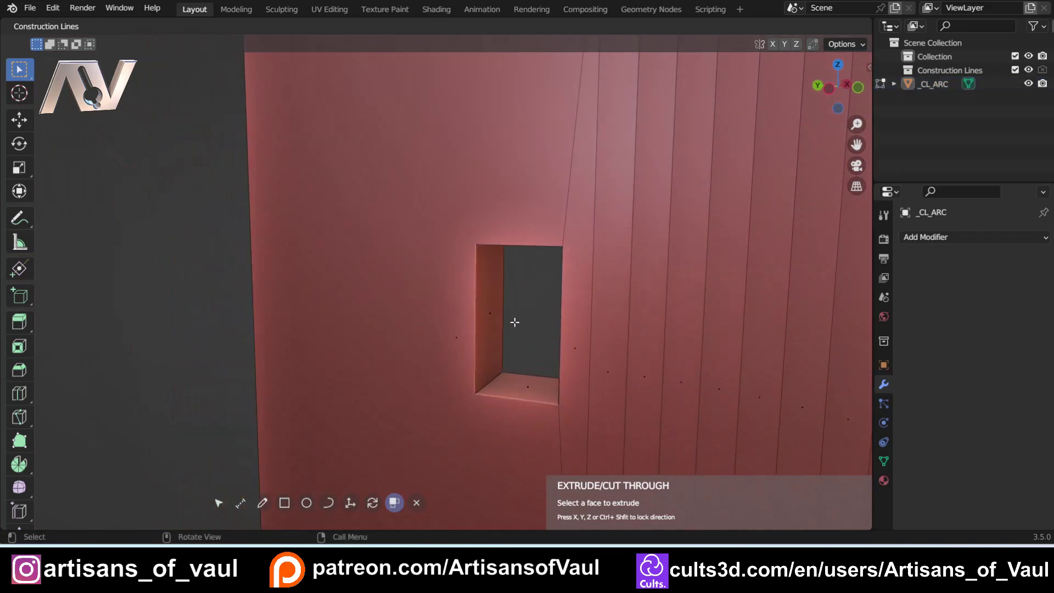
pyautogui.hotkey('ctrl', 'z')
# - Extrude the small rectangular face with Extrude/Cut Through along the full length of the wave, piercing all of its wall sections
pyautogui.moveTo(315, 285); pyautogui.dragTo(487, 290, button='middle')
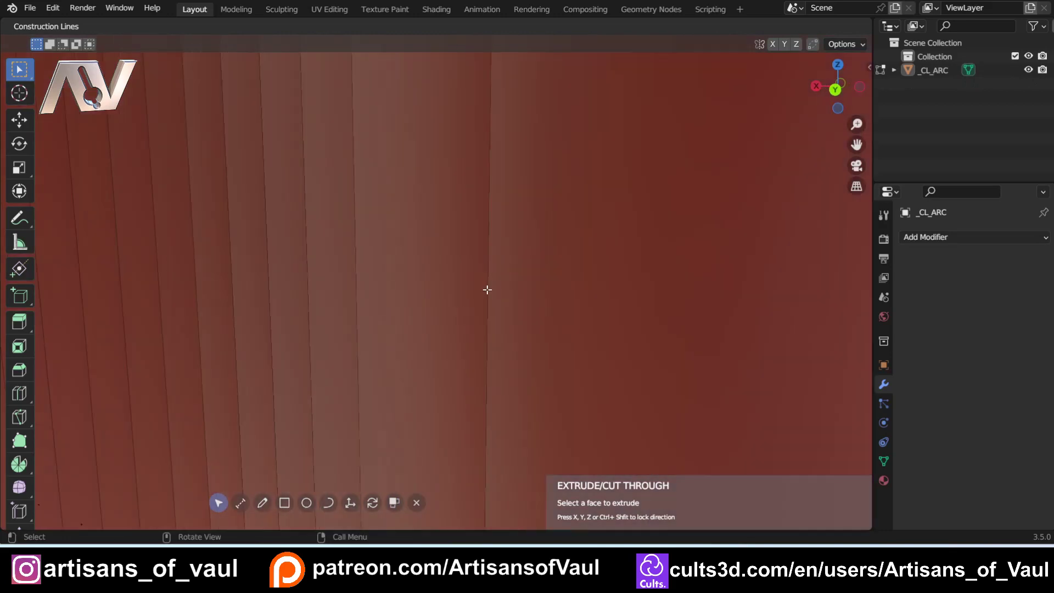
pyautogui.scroll(-12, 486, 290)
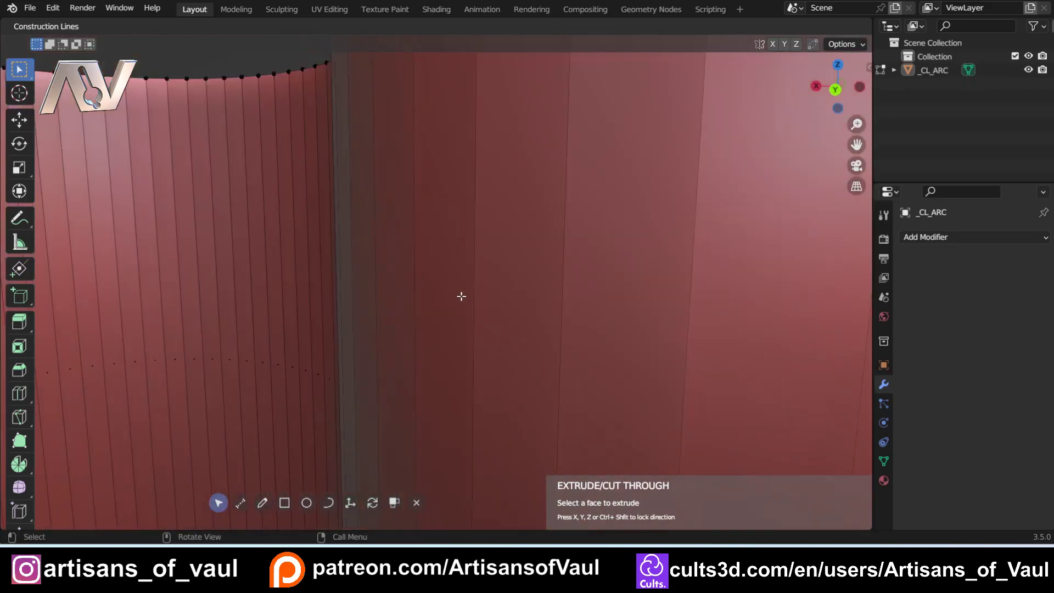
pyautogui.keyDown('shift'); pyautogui.moveTo(322, 293); pyautogui.dragTo(440, 296, button='middle'); pyautogui.keyUp('shift')
pyautogui.moveTo(428, 302)
pyautogui.mouseDown(button='middle')
pyautogui.moveTo(487, 318)
pyautogui.moveTo(306, 307)
pyautogui.moveTo(448, 300)
pyautogui.mouseUp(button='middle')
pyautogui.scroll(5, 510, 291)
pyautogui.scroll(5, 448, 300)
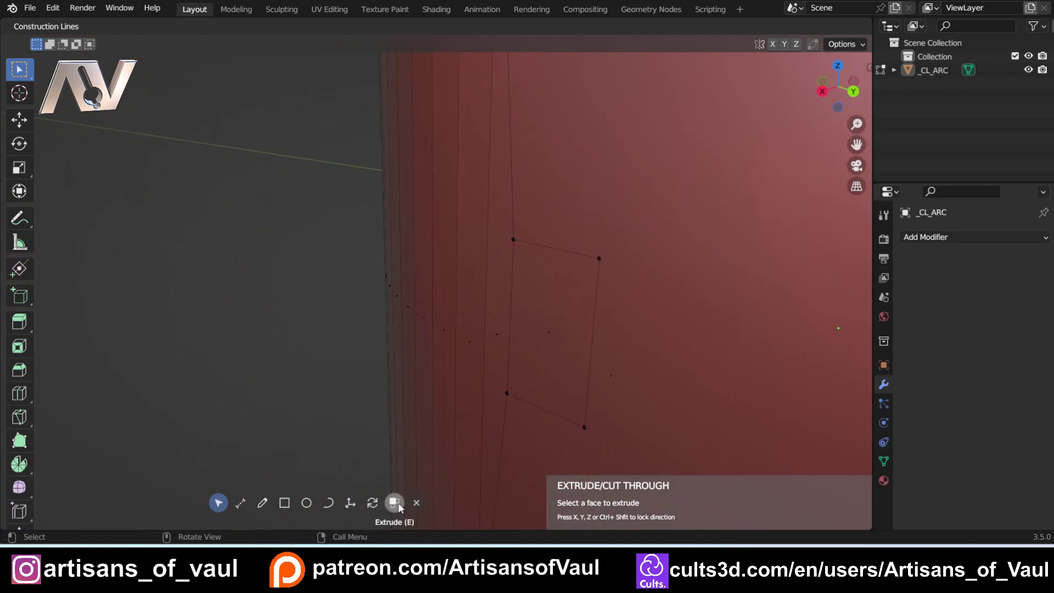
pyautogui.click(547, 336)
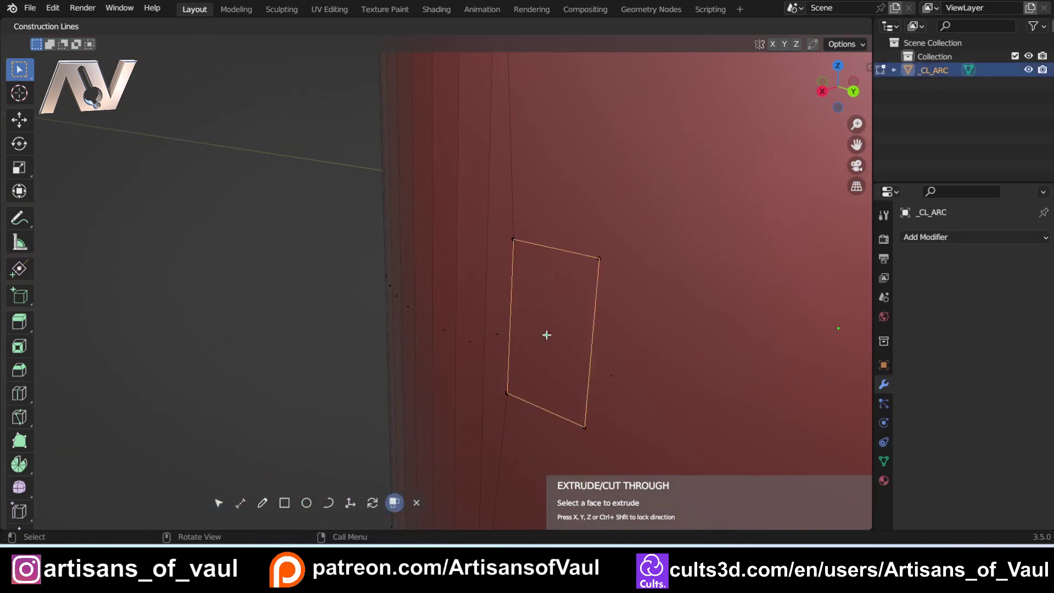
pyautogui.click(548, 331)
pyautogui.moveTo(561, 337); pyautogui.dragTo(162, 292, button='middle')
pyautogui.scroll(-9, 526, 339)
pyautogui.moveTo(754, 237); pyautogui.dragTo(542, 320, button='middle')
pyautogui.click(719, 232)
# - Examine from several angles the openings that the long extrusion cuts in the successive wall sections
pyautogui.scroll(6, 356, 260)
pyautogui.scroll(-3, 541, 320)
pyautogui.moveTo(308, 258); pyautogui.dragTo(482, 276, button='middle')
pyautogui.scroll(-7, 439, 277)
pyautogui.keyDown('shift'); pyautogui.moveTo(348, 278); pyautogui.dragTo(599, 277, button='middle'); pyautogui.keyUp('shift')
pyautogui.scroll(5, 571, 296)
pyautogui.moveTo(564, 321); pyautogui.dragTo(469, 295, button='middle')
pyautogui.scroll(4, 409, 192)
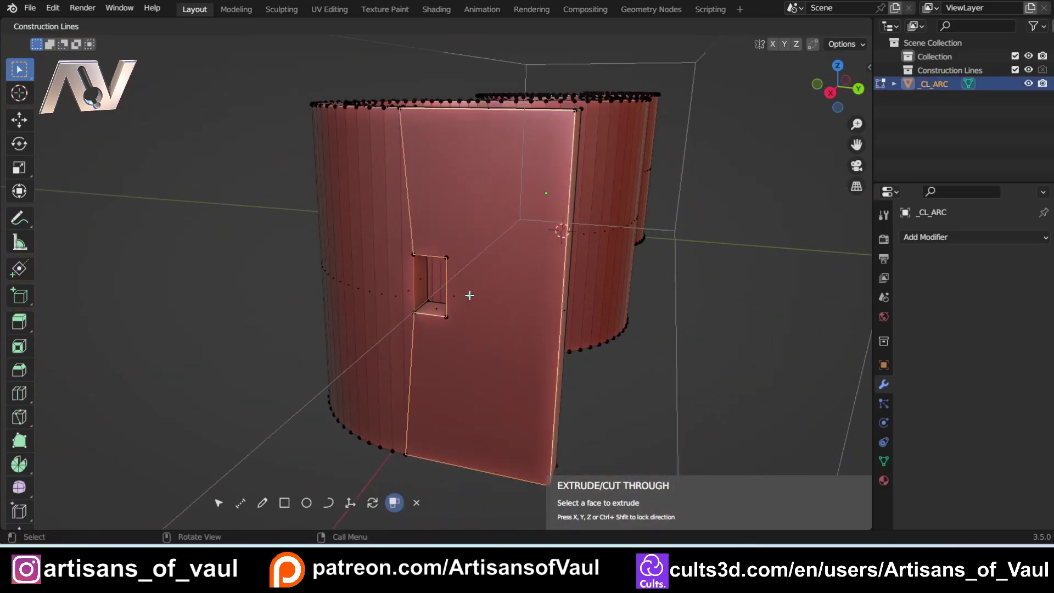
# - Return to Object Mode, run all 3D-print checks on the wall, and view its openings from above
pyautogui.press('Escape')
pyautogui.press('Tab')
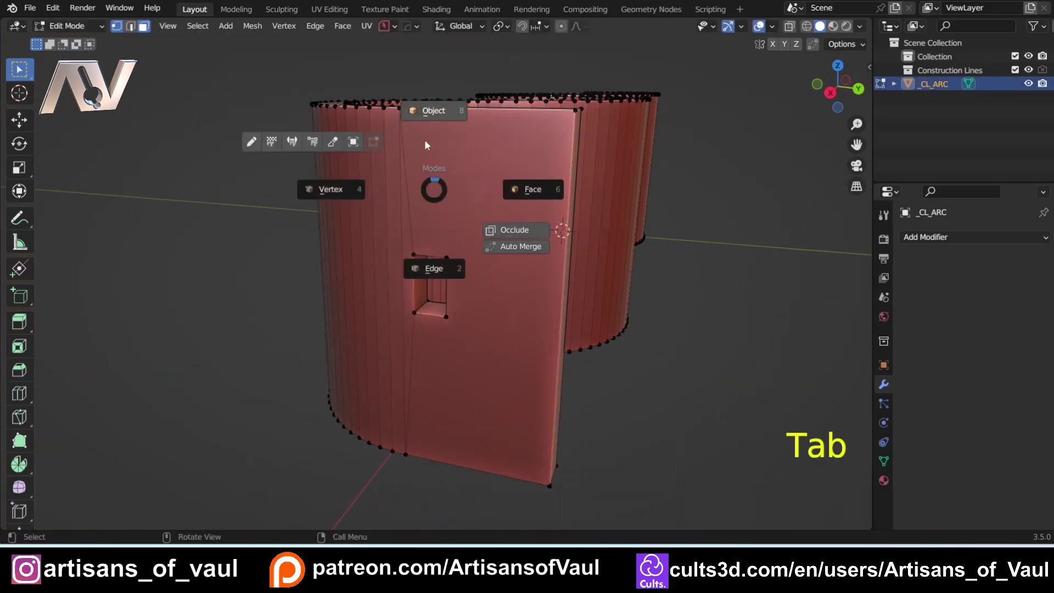
pyautogui.click(441, 117)
pyautogui.press('n')
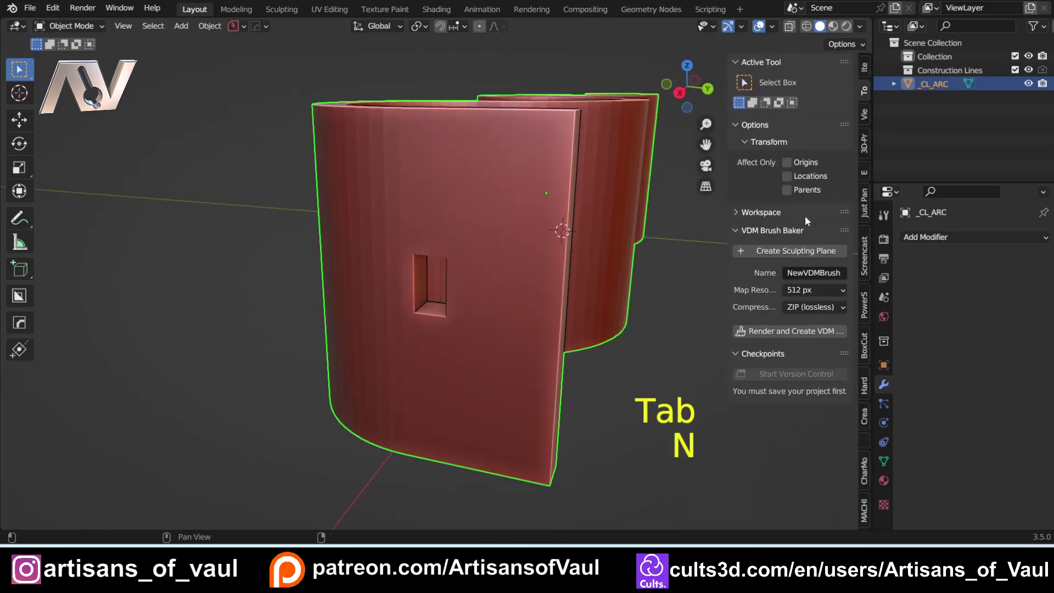
pyautogui.click(866, 149)
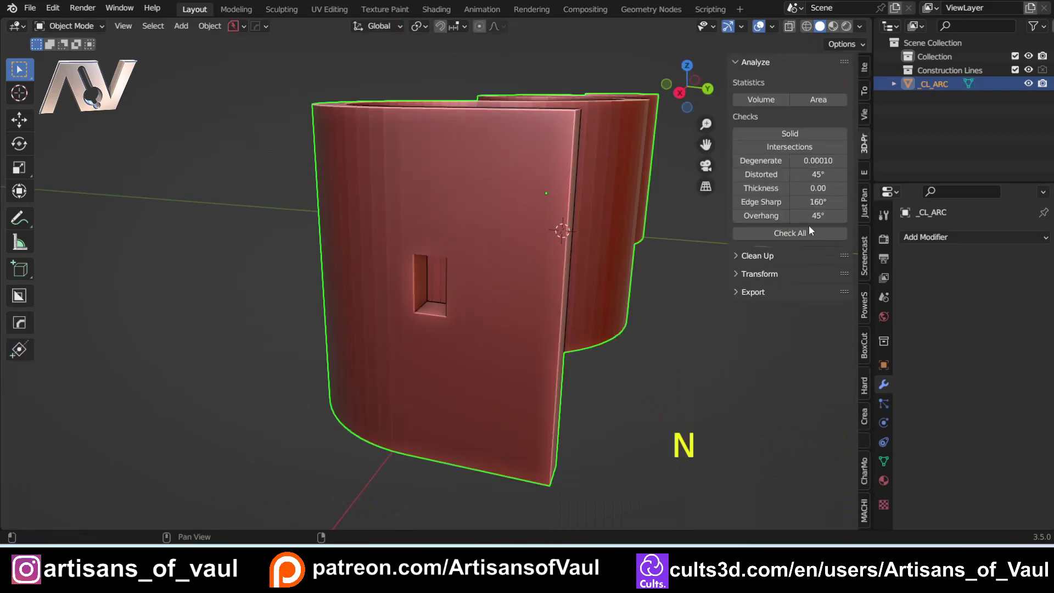
pyautogui.click(793, 234)
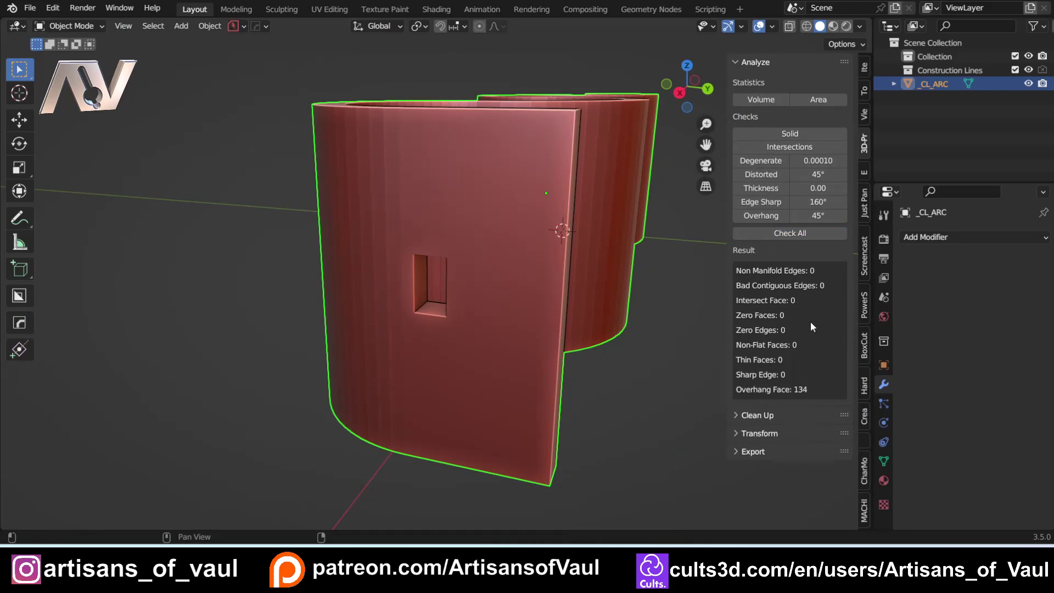
pyautogui.moveTo(495, 377)
pyautogui.mouseDown(button='middle')
pyautogui.moveTo(509, 380)
pyautogui.moveTo(430, 327)
pyautogui.moveTo(449, 299)
pyautogui.moveTo(291, 262)
pyautogui.moveTo(461, 316)
pyautogui.moveTo(499, 394)
pyautogui.moveTo(495, 416)
pyautogui.moveTo(479, 419)
pyautogui.mouseUp(button='middle')
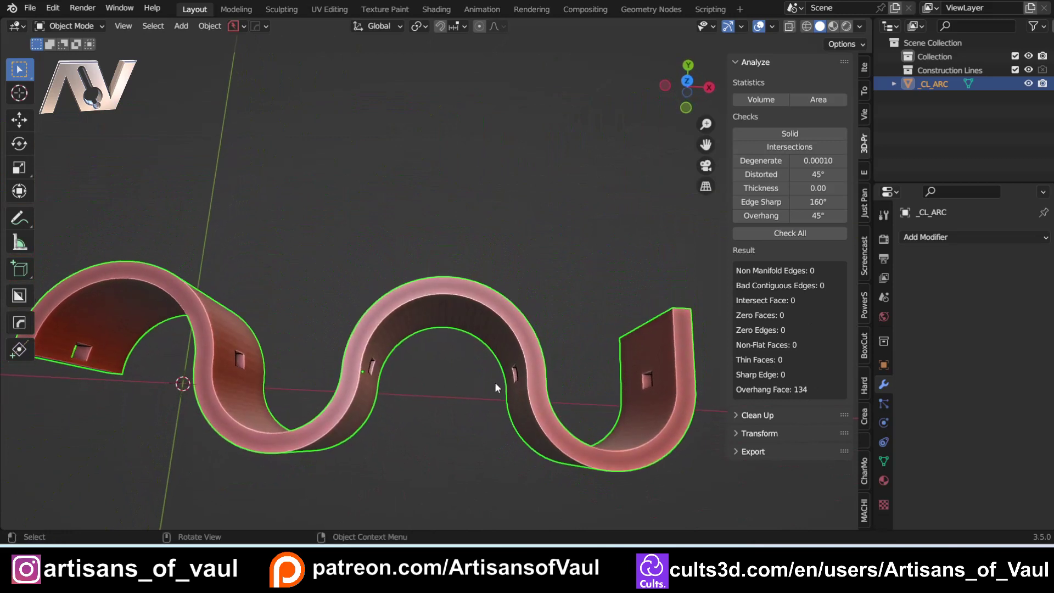
pyautogui.moveTo(231, 366)
pyautogui.keyDown('shift'); pyautogui.mouseDown(button='middle')
pyautogui.moveTo(357, 381)
pyautogui.moveTo(412, 367)
pyautogui.mouseUp(button='middle'); pyautogui.keyUp('shift')
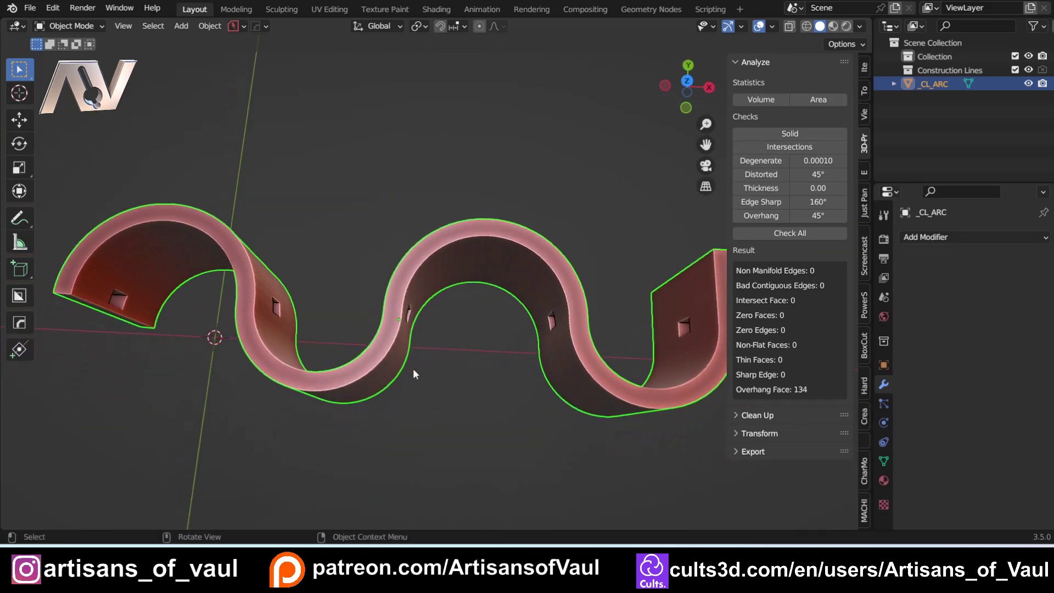
pyautogui.keyDown('shift'); pyautogui.moveTo(499, 344); pyautogui.dragTo(426, 288, button='middle'); pyautogui.keyUp('shift')
pyautogui.scroll(-3, 427, 288)
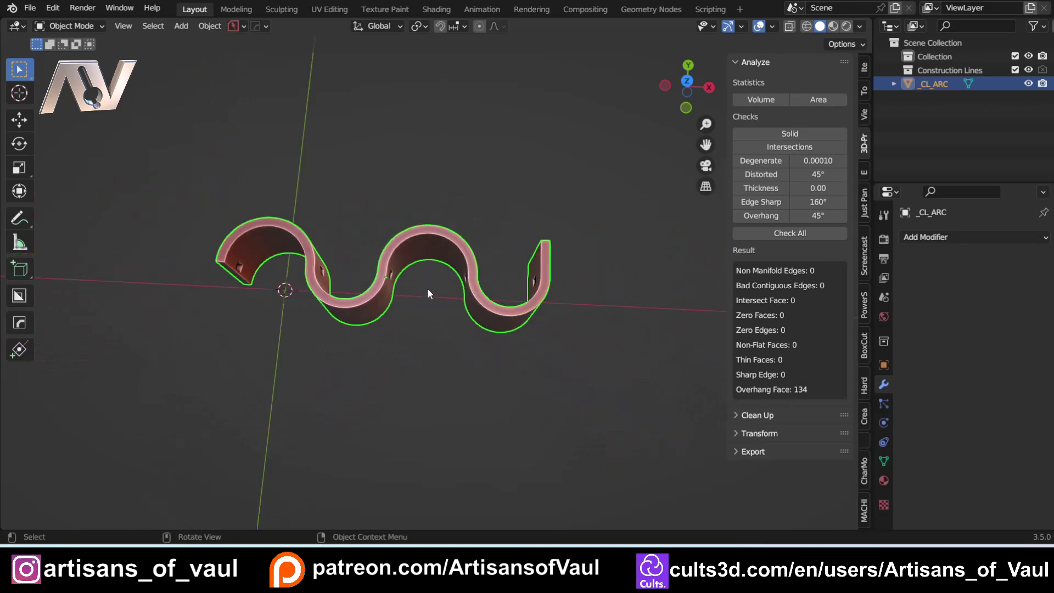
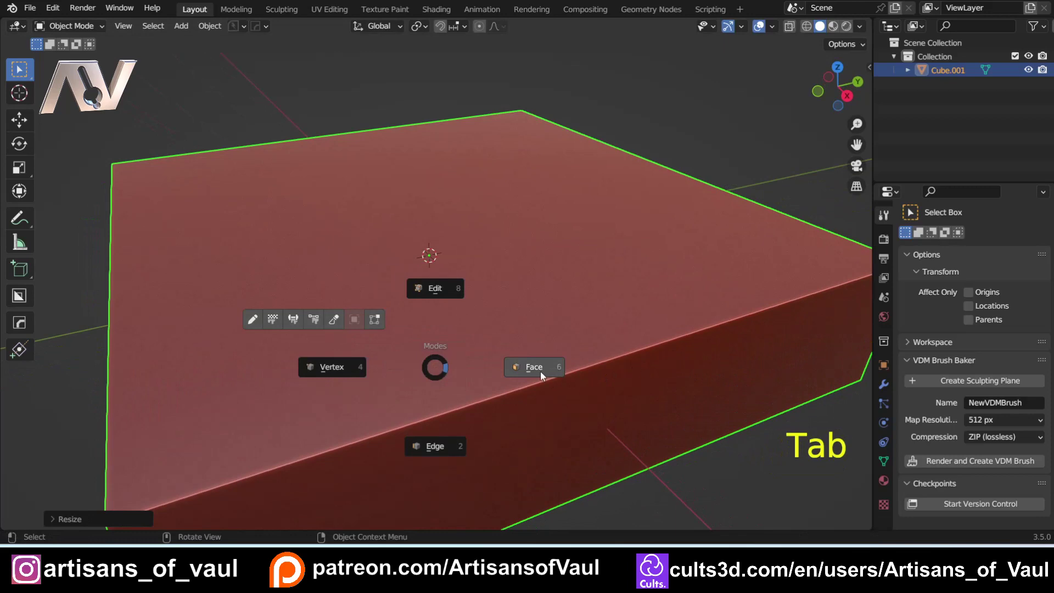
# - In face selection, select the flat box's top and bottom faces, inset them and bridge their edge loops to make a square through-hole
pyautogui.moveTo(458, 315); pyautogui.dragTo(487, 280, button='middle')
pyautogui.keyDown('shift'); pyautogui.click(447, 390); pyautogui.keyUp('shift')
pyautogui.keyDown('shift'); pyautogui.moveTo(448, 378); pyautogui.dragTo(438, 306, button='middle'); pyautogui.keyUp('shift')
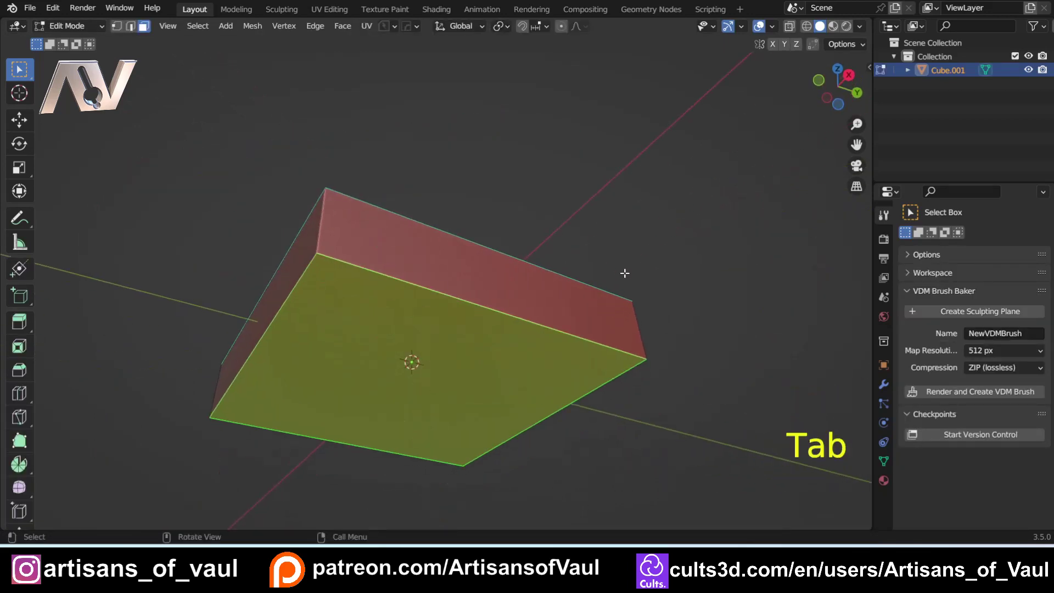
pyautogui.press('i')
pyautogui.click(581, 288)
pyautogui.hotkey('ctrl', 'e')
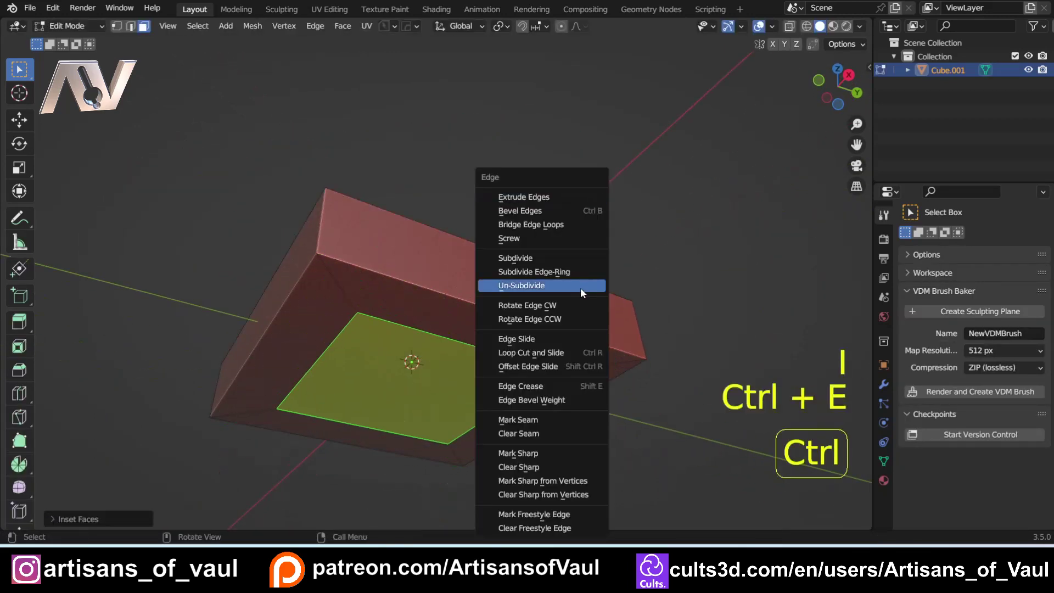
pyautogui.click(581, 224)
# - Switch to edge selection and add a loop cut around the frame's top face, close to its outer edge
pyautogui.moveTo(581, 224); pyautogui.dragTo(436, 380, button='middle')
pyautogui.press('Tab')
pyautogui.click(502, 452)
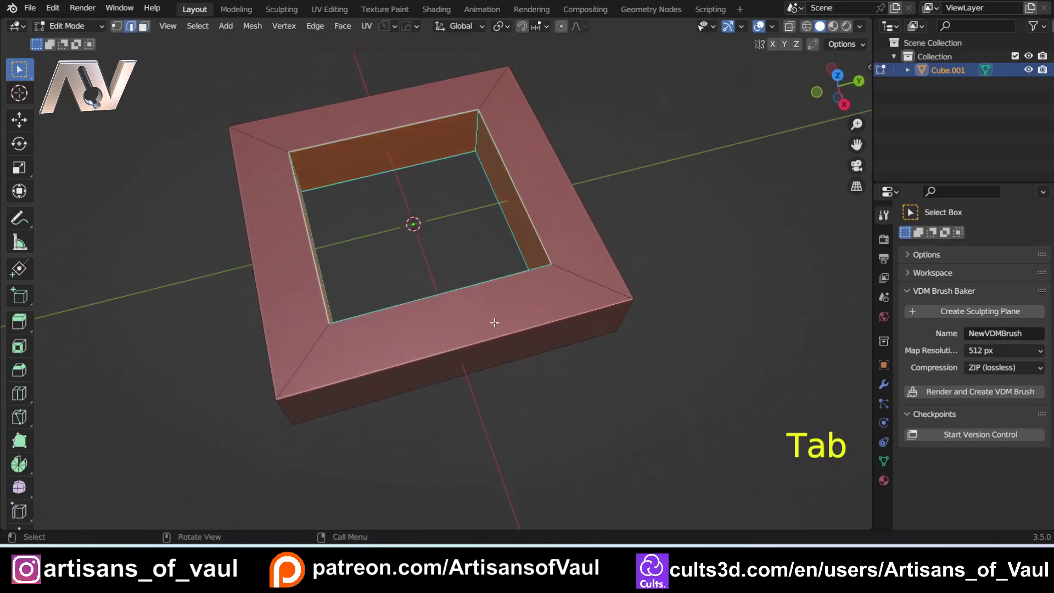
pyautogui.hotkey('ctrl', 'r')
pyautogui.click(583, 287)
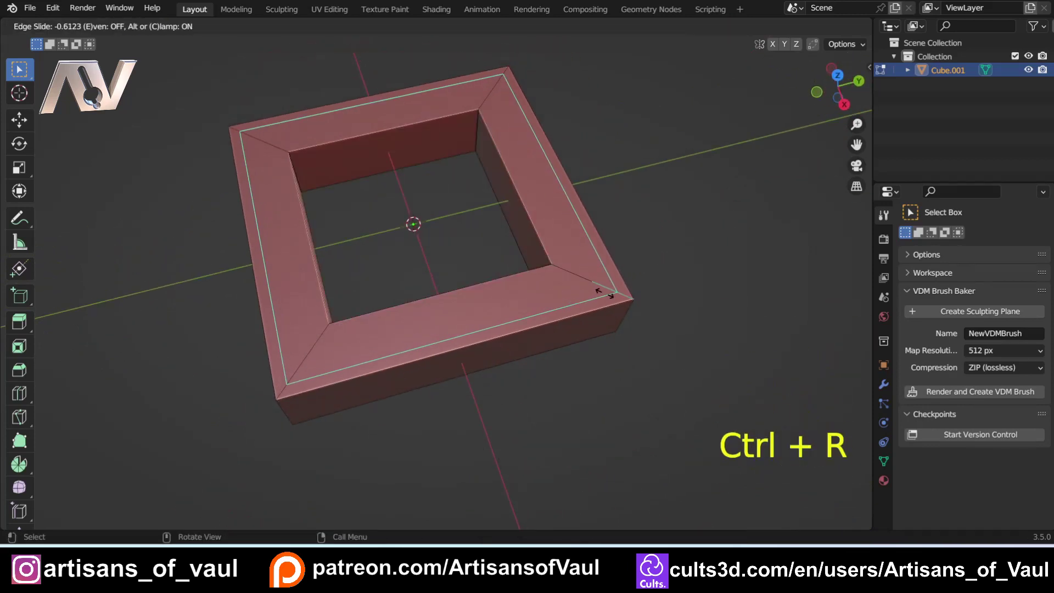
pyautogui.click(604, 294)
# - Return to Object Mode and turn on the wireframe overlay so the frame's edges are drawn
pyautogui.moveTo(433, 373); pyautogui.dragTo(409, 304, button='middle')
pyautogui.press('Tab')
pyautogui.click(418, 225)
pyautogui.scroll(2, 379, 390)
pyautogui.moveTo(379, 389); pyautogui.dragTo(376, 362, button='middle')
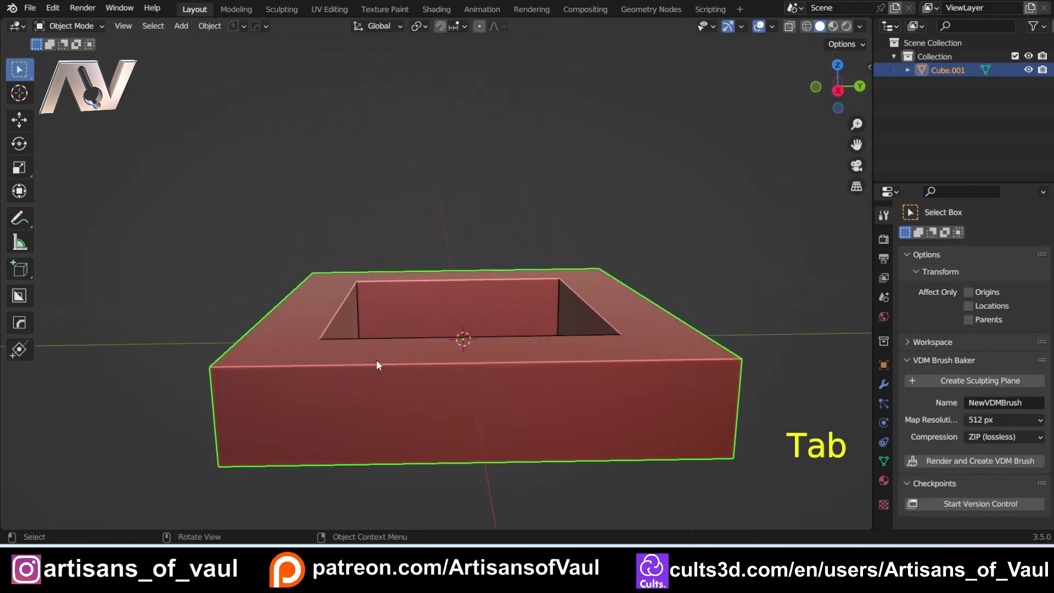
pyautogui.click(771, 26)
pyautogui.click(485, 202)
pyautogui.moveTo(486, 202); pyautogui.dragTo(491, 284, button='middle')
# - Add a cube at the centre of the frame and scale it down slightly
pyautogui.hotkey('shift', 'a')
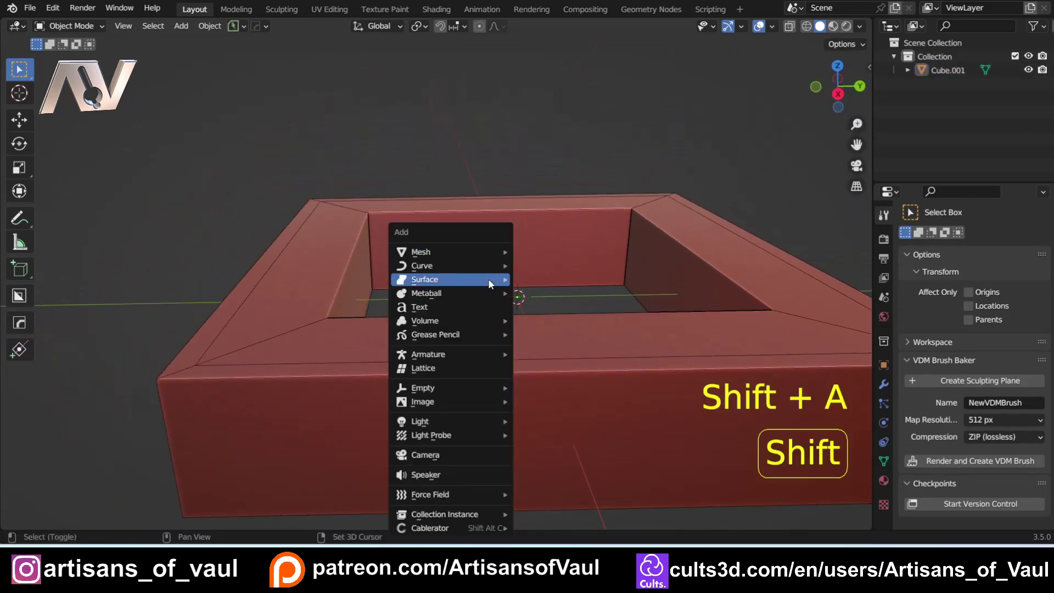
pyautogui.moveTo(483, 251)
pyautogui.click(549, 266)
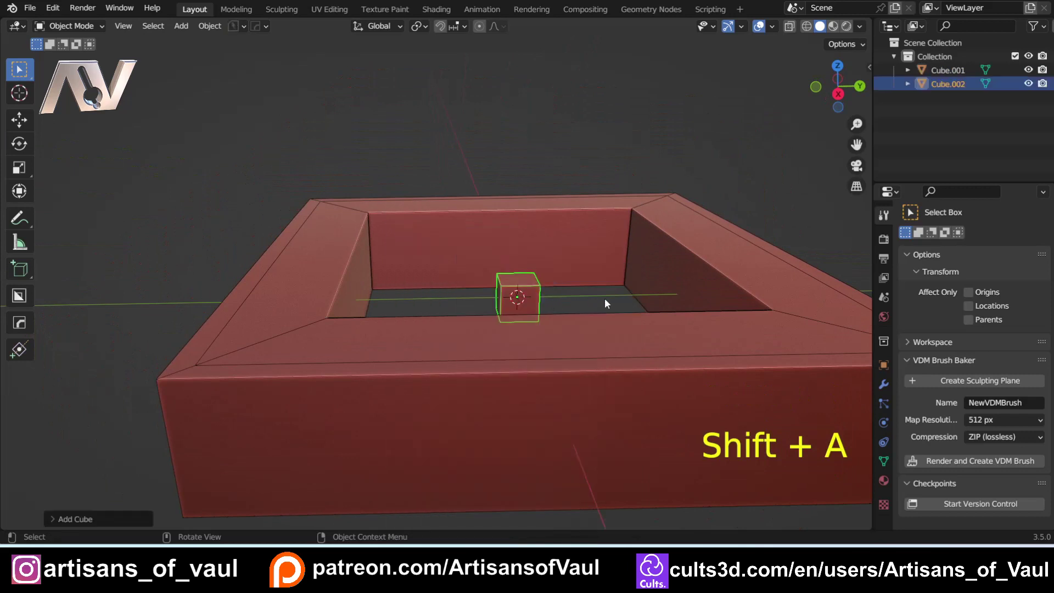
pyautogui.press('s')
pyautogui.click(587, 304)
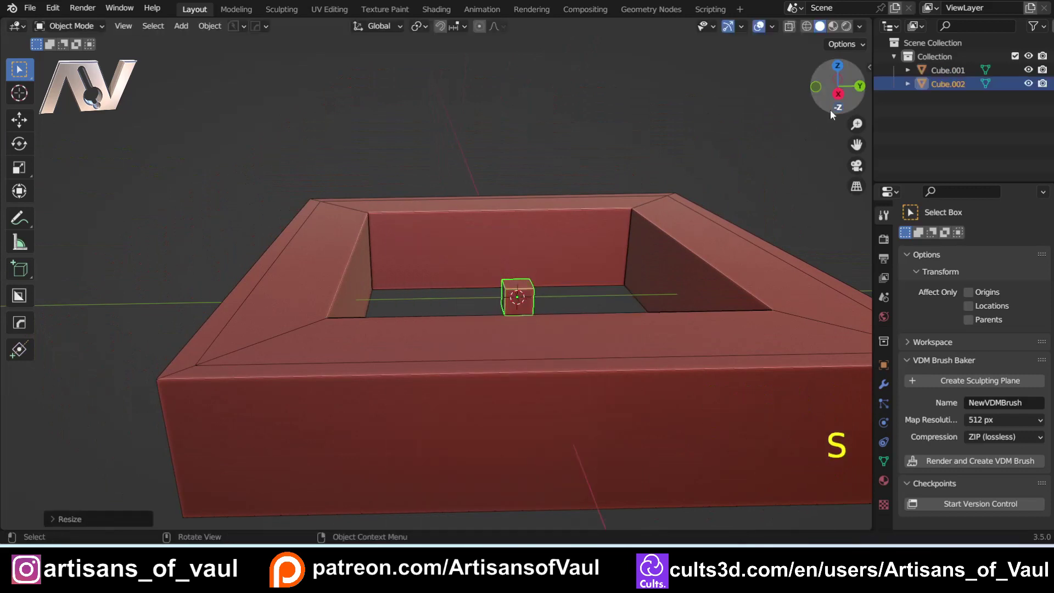
# - Move the small cube freehand to just above one outer corner of the frame
pyautogui.moveTo(212, 364); pyautogui.dragTo(559, 341, button='middle')
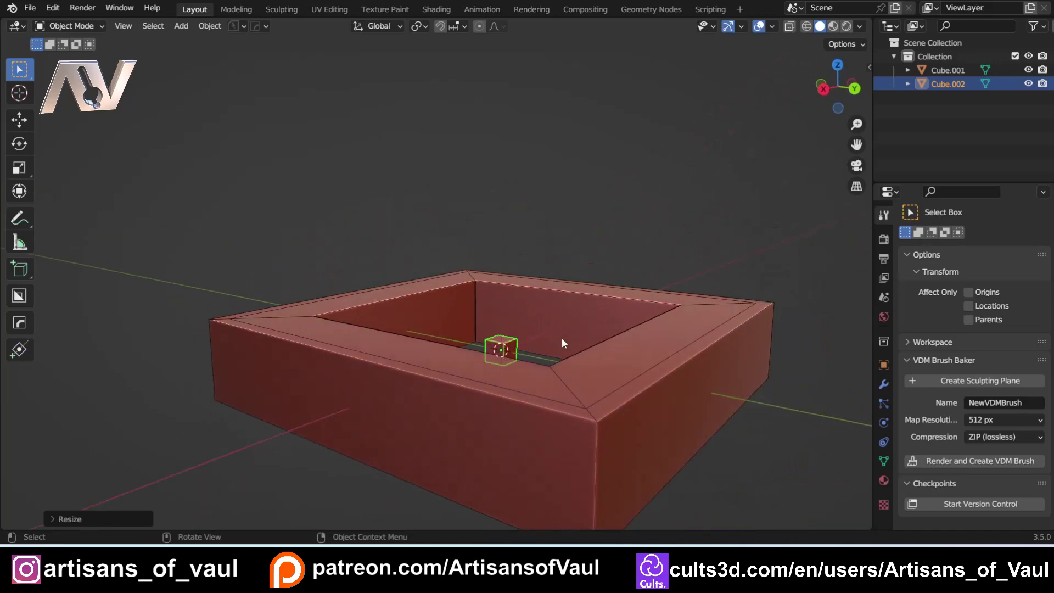
pyautogui.press('g')
pyautogui.click(196, 293)
pyautogui.moveTo(198, 294); pyautogui.dragTo(274, 299, button='middle')
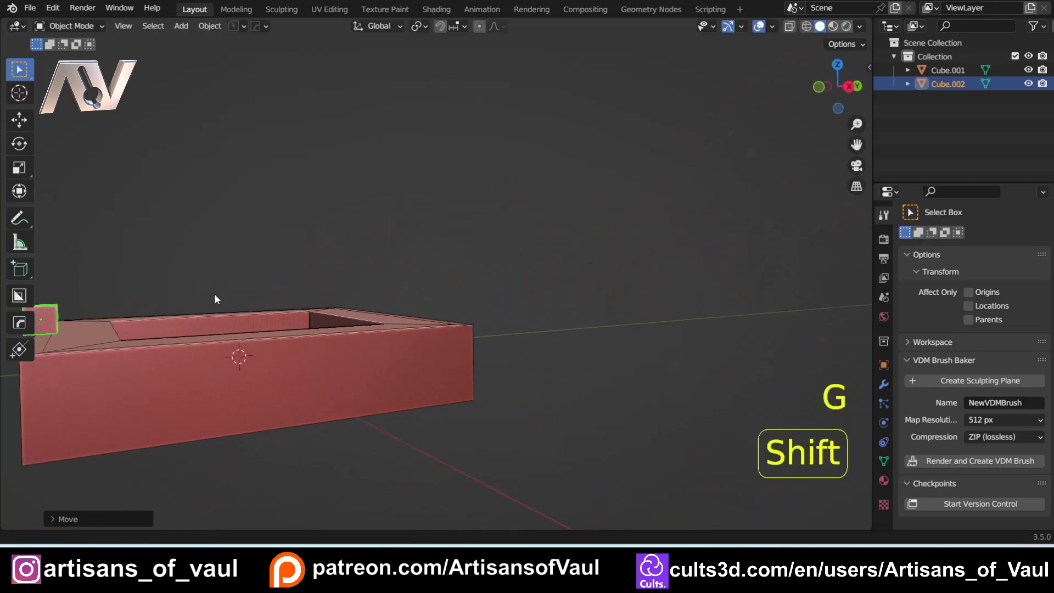
pyautogui.keyDown('shift'); pyautogui.moveTo(160, 306); pyautogui.dragTo(468, 312, button='middle'); pyautogui.keyUp('shift')
pyautogui.scroll(5, 468, 312)
pyautogui.scroll(-3, 314, 352)
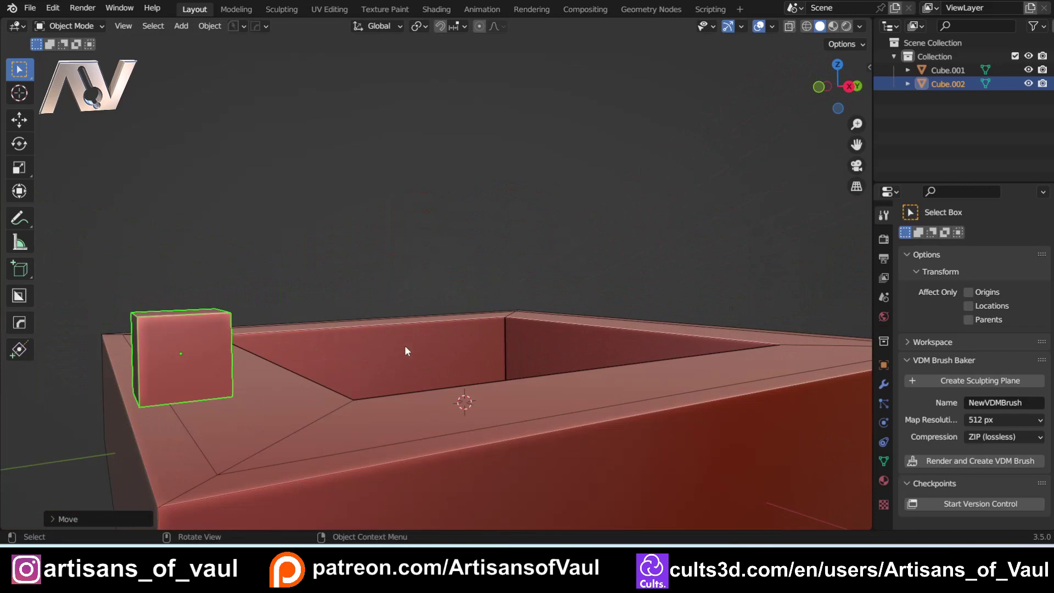
# - Scale the small cube up slightly, flatten it along Z, and apply its object transform
pyautogui.press('s')
pyautogui.click(457, 342)
pyautogui.press('s')
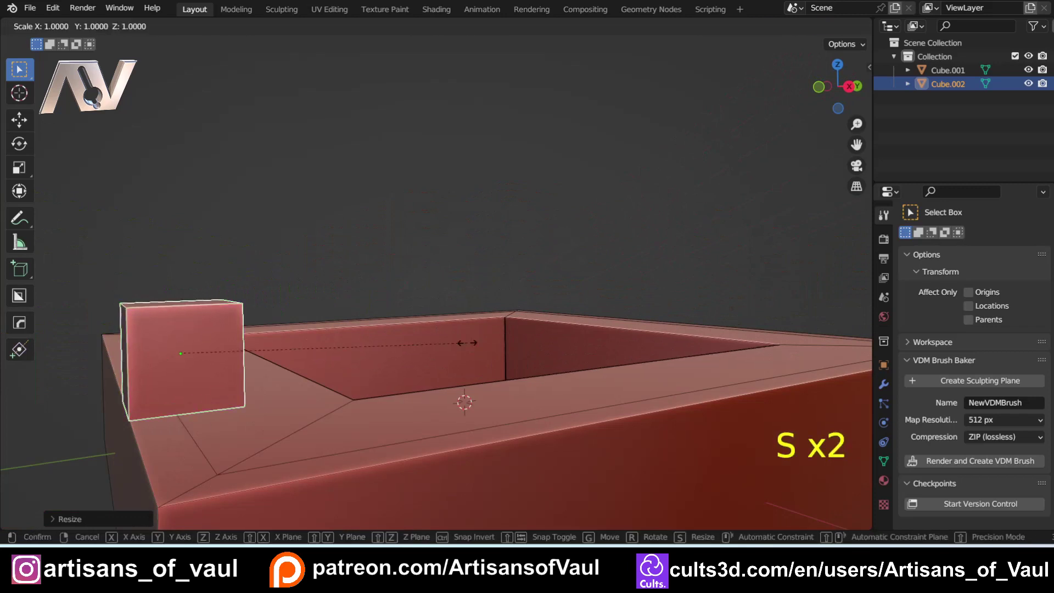
pyautogui.press('z')
pyautogui.click(355, 347)
pyautogui.hotkey('ctrl', 'a')
pyautogui.click(325, 365)
# - With Construction Lines Move, snap the small box's lower front corner onto the loop cut's corner on the frame's top face
pyautogui.keyDown('shift'); pyautogui.moveTo(324, 363); pyautogui.dragTo(478, 274, button='middle'); pyautogui.keyUp('shift')
pyautogui.moveTo(477, 274); pyautogui.dragTo(257, 339, button='middle')
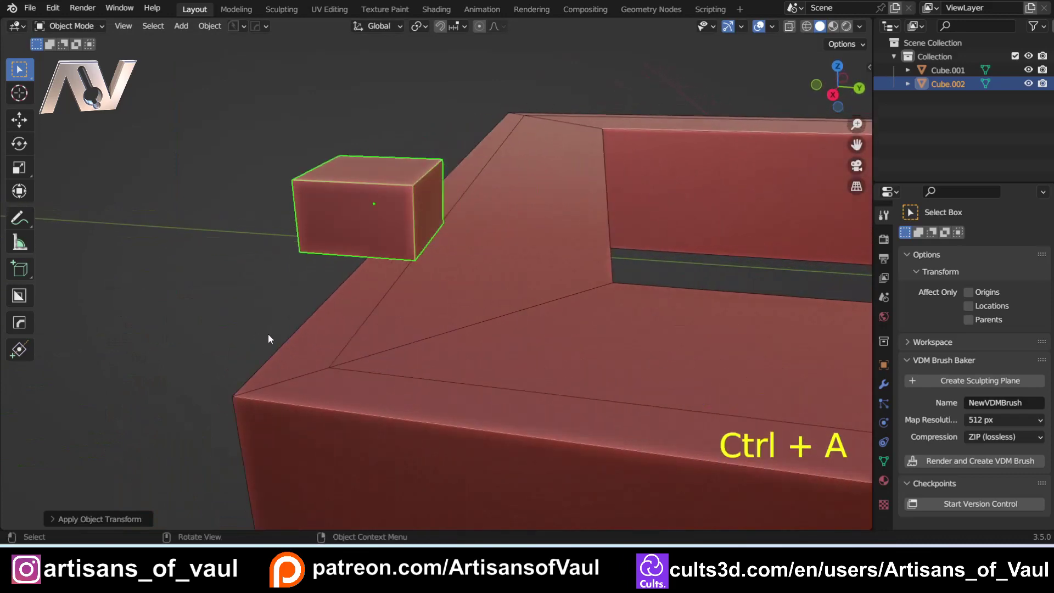
pyautogui.hotkey('alt', '`')
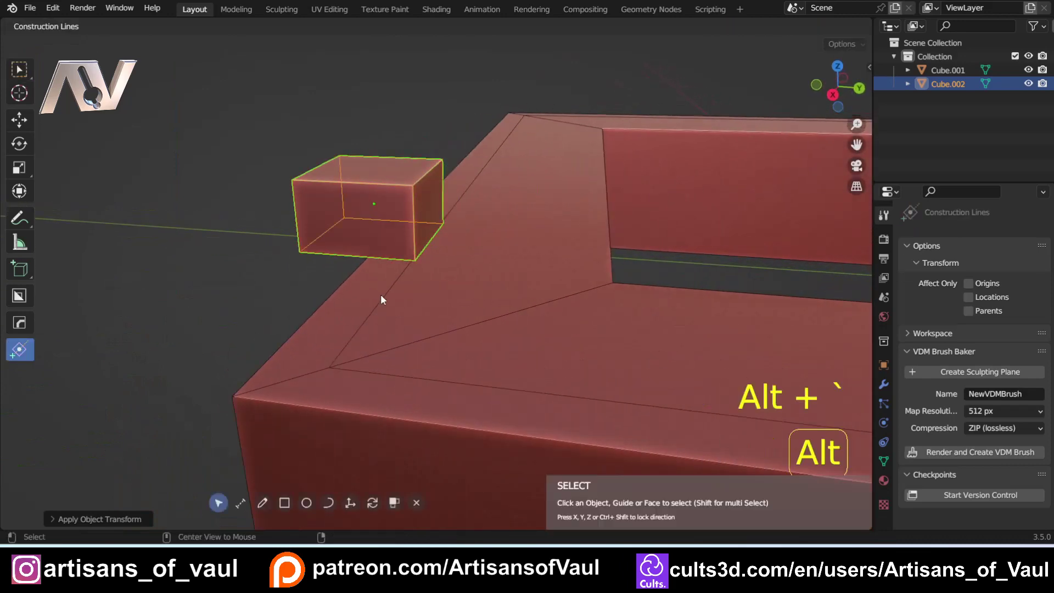
pyautogui.click(348, 506)
pyautogui.moveTo(299, 252); pyautogui.dragTo(328, 367)
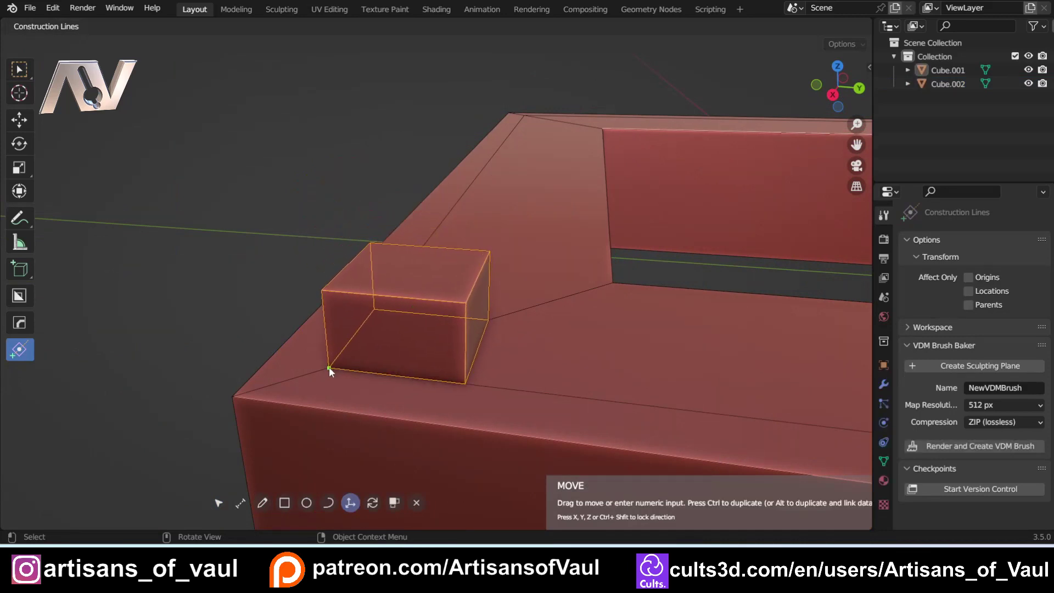
pyautogui.click(328, 367)
pyautogui.scroll(-4, 320, 353)
pyautogui.moveTo(319, 353); pyautogui.dragTo(296, 386, button='middle')
pyautogui.scroll(4, 390, 324)
pyautogui.click(306, 294)
pyautogui.scroll(-5, 299, 329)
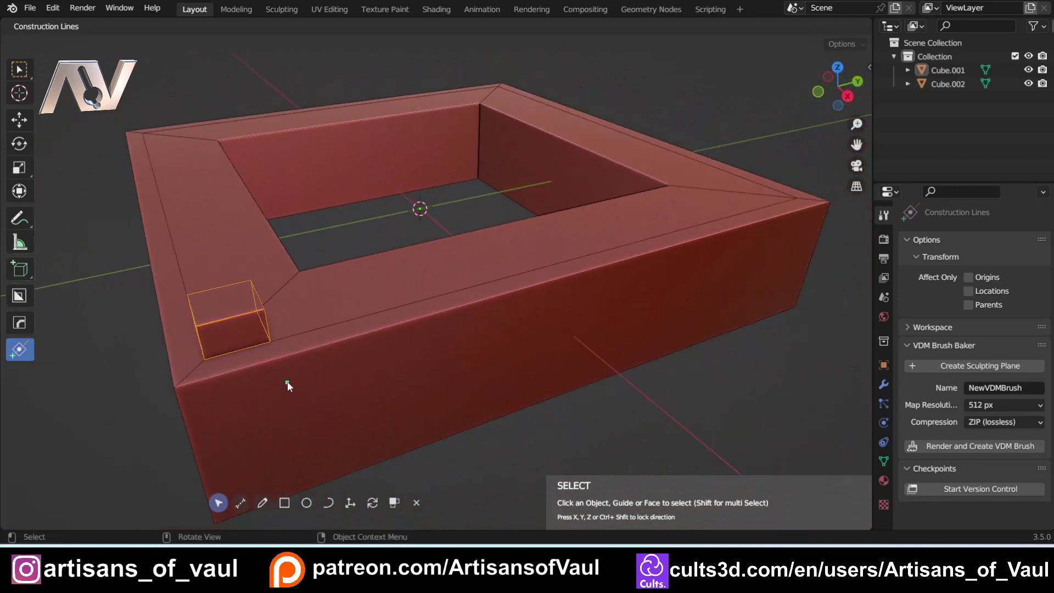
# - With Construction Lines Move, duplicate the small box by its lower outer corner onto the loop cut's corner at the front side's other end
pyautogui.click(350, 502)
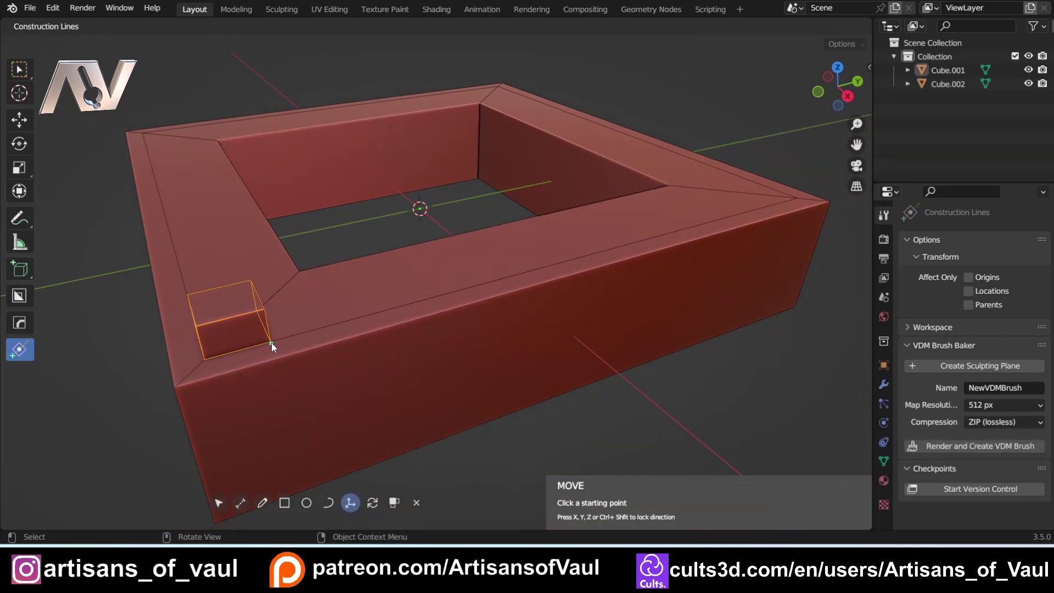
pyautogui.keyDown('shift'); pyautogui.moveTo(271, 343); pyautogui.dragTo(371, 328, button='middle'); pyautogui.keyUp('shift')
pyautogui.scroll(5, 368, 329)
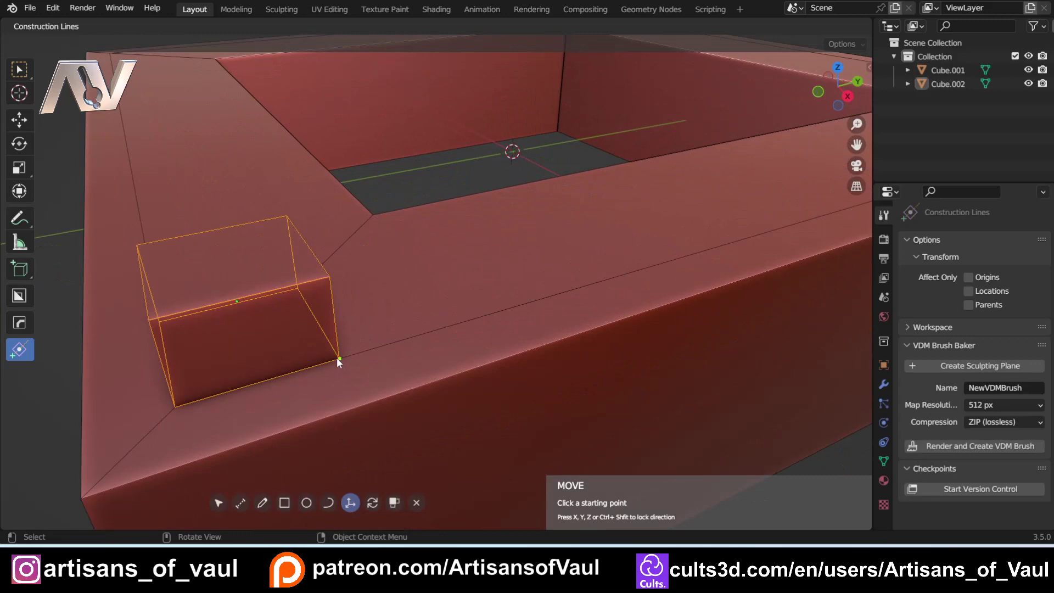
pyautogui.click(337, 357)
pyautogui.scroll(-4, 439, 313)
pyautogui.press('ctrl')
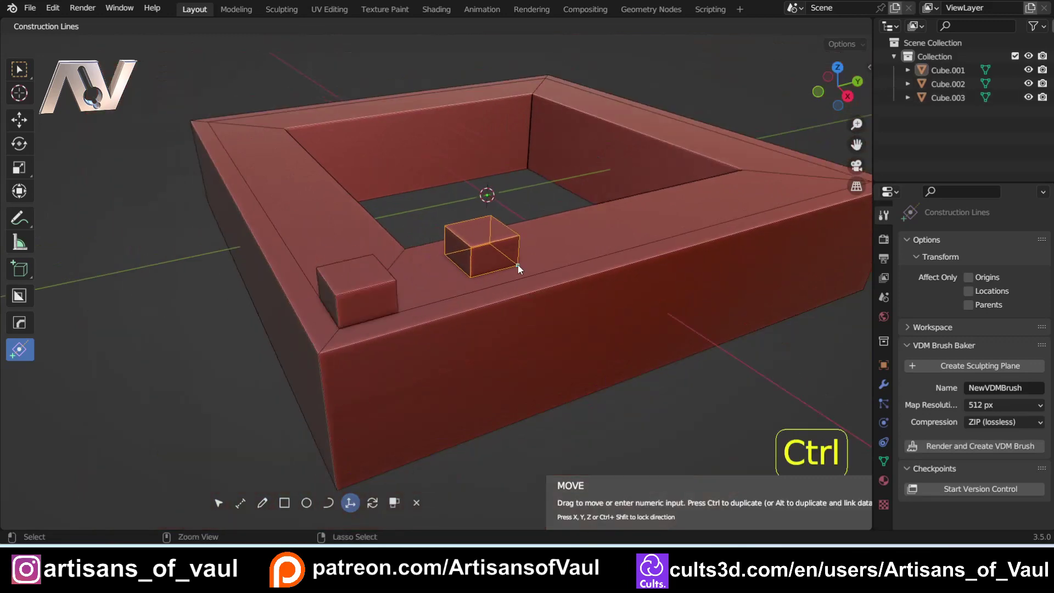
pyautogui.keyDown('shift'); pyautogui.moveTo(607, 253); pyautogui.dragTo(506, 305, button='middle'); pyautogui.keyUp('shift')
pyautogui.scroll(3, 452, 333)
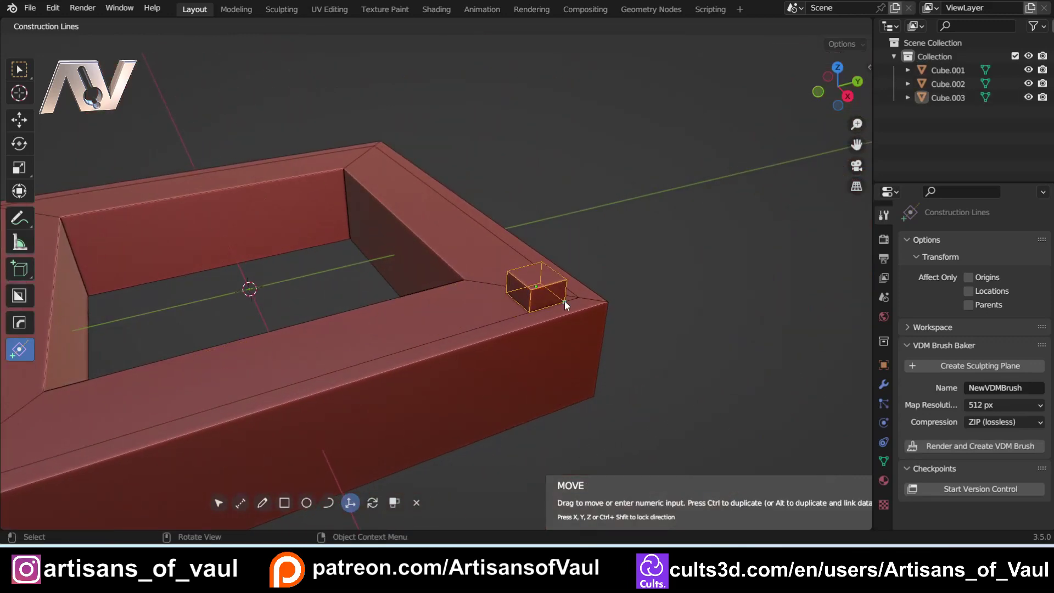
pyautogui.scroll(4, 565, 301)
pyautogui.keyDown('shift'); pyautogui.moveTo(635, 315); pyautogui.dragTo(325, 309, button='middle'); pyautogui.keyUp('shift')
pyautogui.scroll(4, 325, 309)
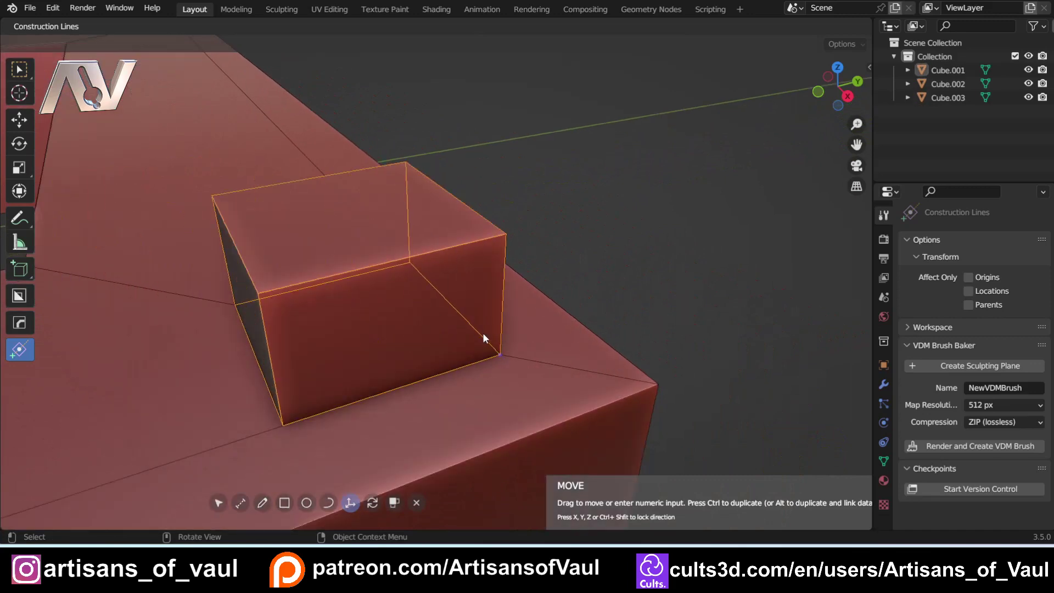
pyautogui.click(502, 355)
# - Distribute the duplicates evenly along the frame's front side between the two corner boxes by entering /3
pyautogui.scroll(-5, 385, 383)
pyautogui.keyDown('shift'); pyautogui.moveTo(385, 383); pyautogui.dragTo(413, 344, button='middle'); pyautogui.keyUp('shift')
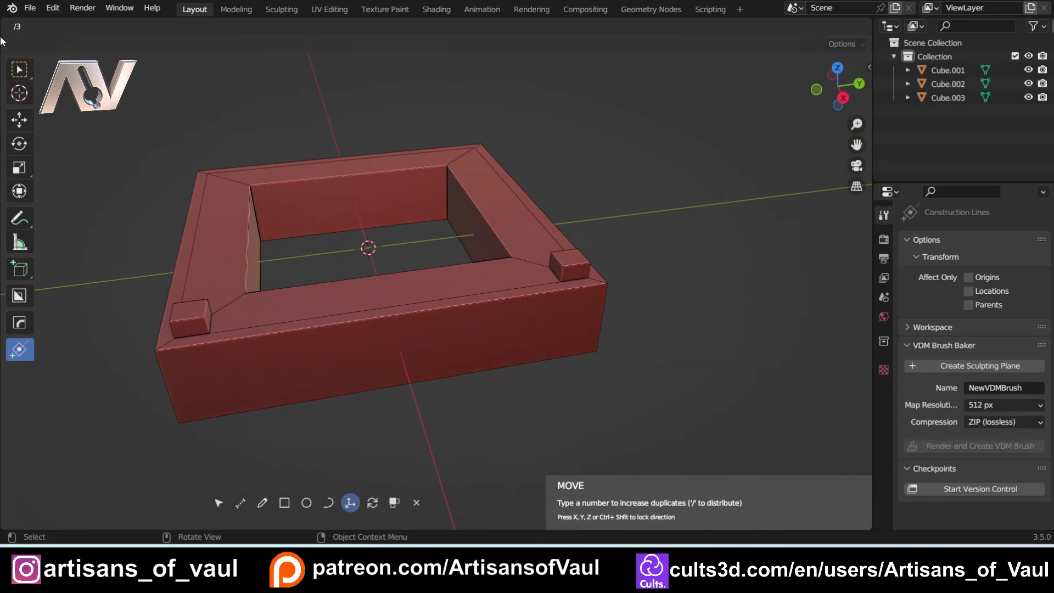
pyautogui.press('Return')
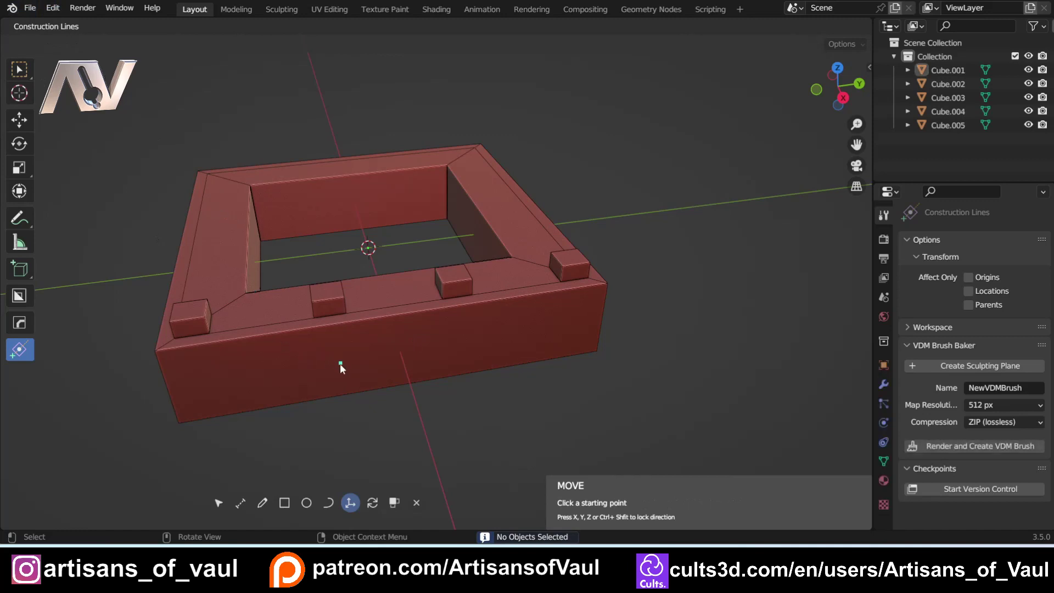
# - Examine the row of boxes on the frame from several angles, including how the end box meets the loop cut's corner
pyautogui.scroll(2, 321, 330)
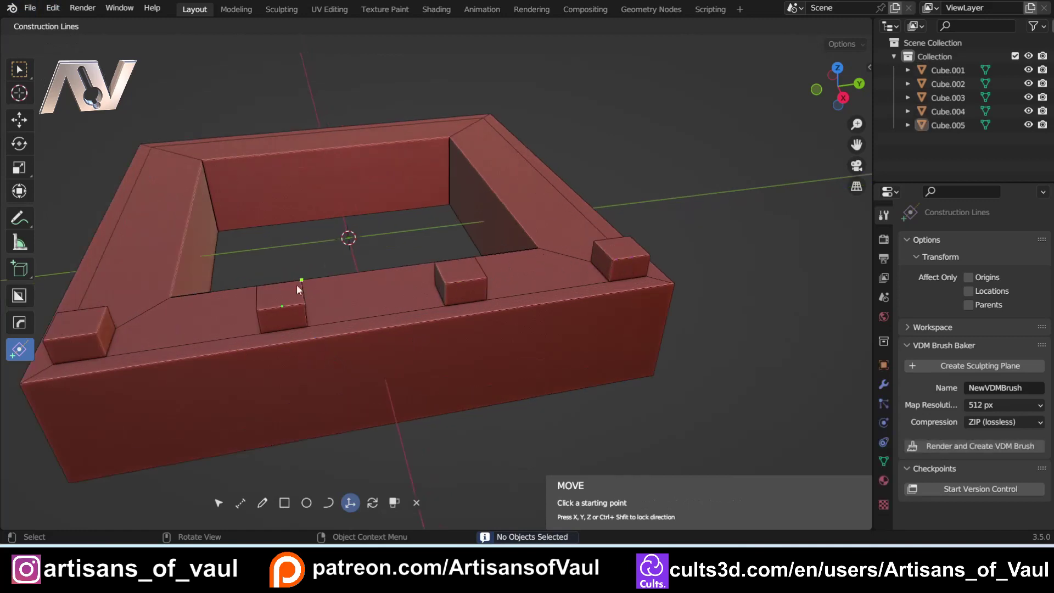
pyautogui.moveTo(282, 384); pyautogui.dragTo(586, 309, button='middle')
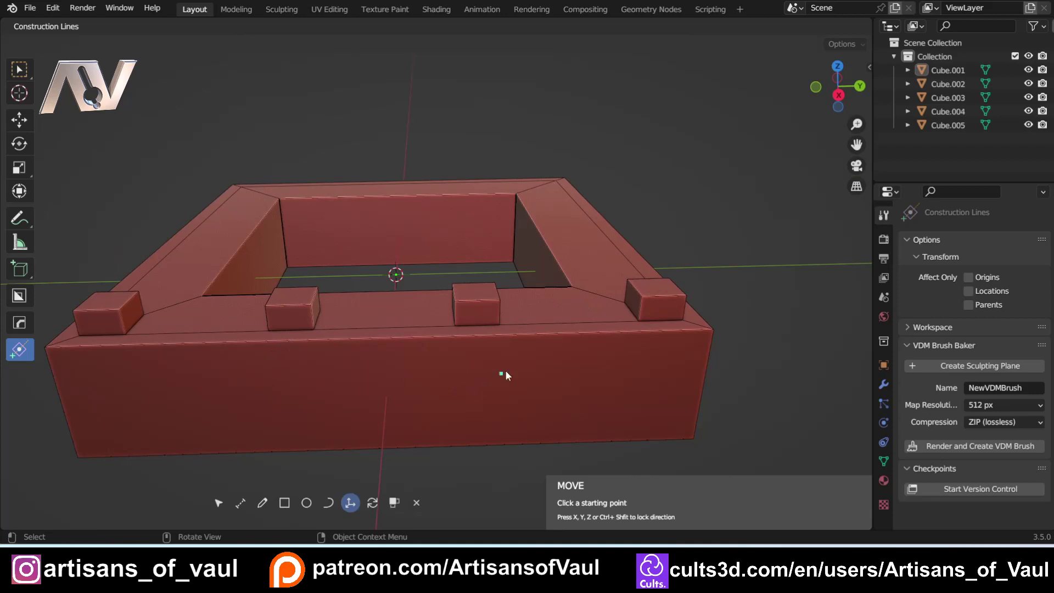
pyautogui.moveTo(502, 362); pyautogui.dragTo(252, 307, button='middle')
pyautogui.scroll(2, 133, 271)
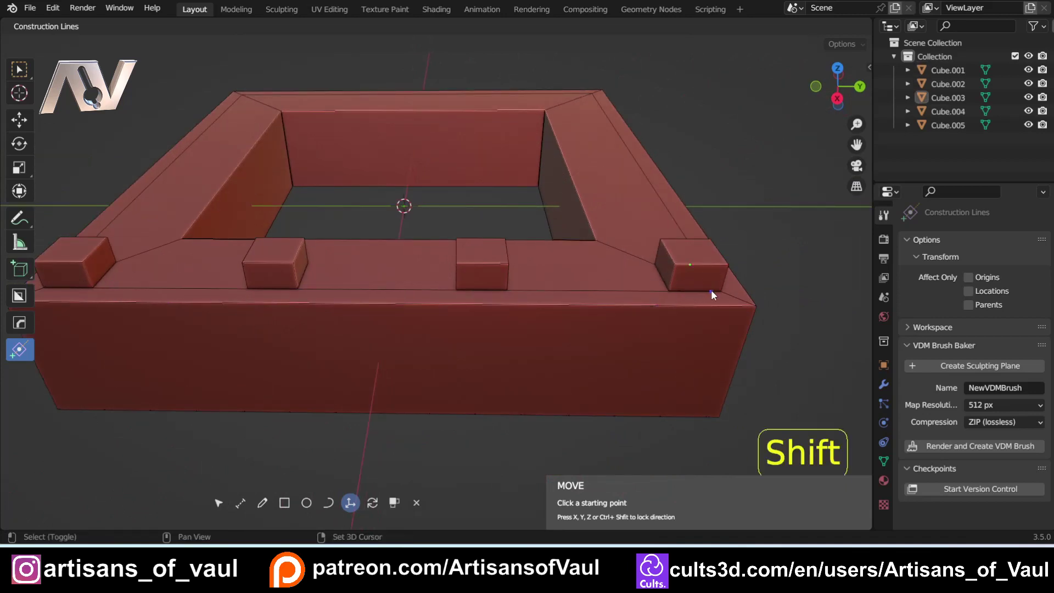
pyautogui.keyDown('shift'); pyautogui.moveTo(711, 292); pyautogui.dragTo(395, 304, button='middle'); pyautogui.keyUp('shift')
pyautogui.scroll(10, 407, 311)
pyautogui.moveTo(482, 473); pyautogui.dragTo(449, 442, button='middle')
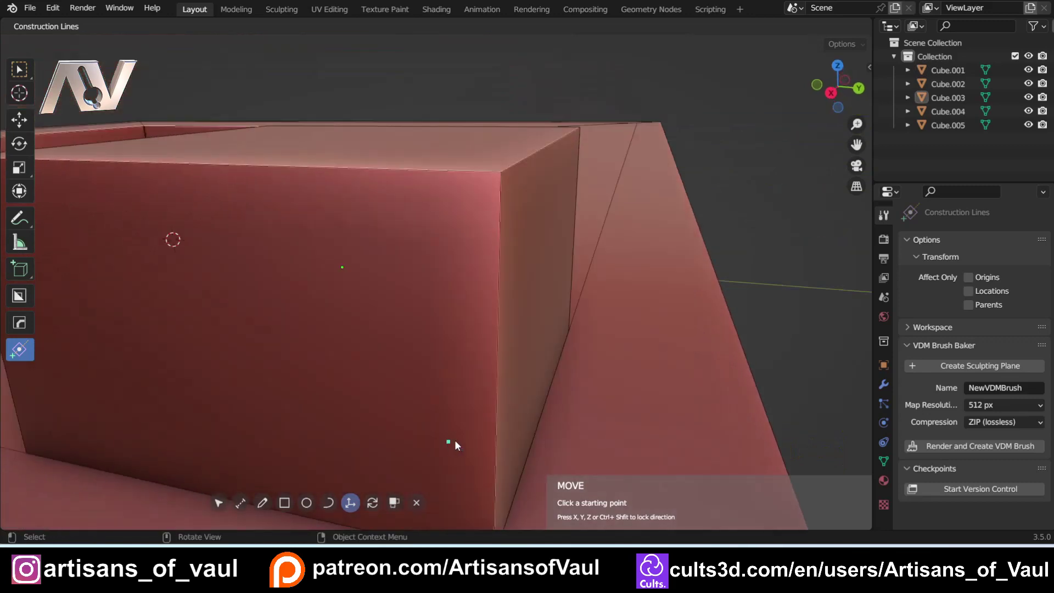
pyautogui.scroll(-2, 475, 426)
pyautogui.scroll(-3, 477, 467)
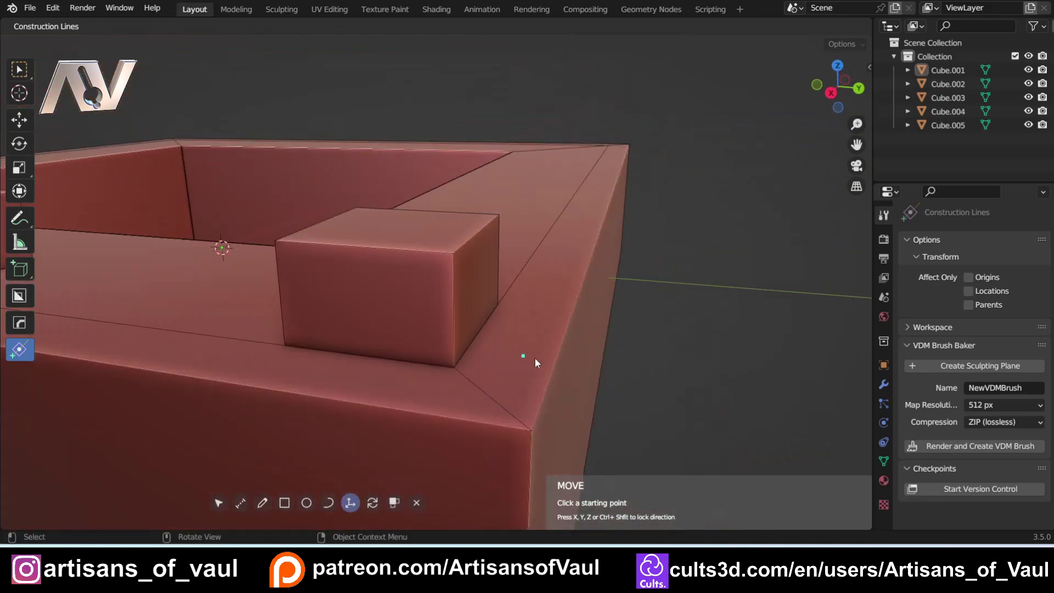
pyautogui.scroll(-4, 518, 354)
pyautogui.moveTo(476, 368); pyautogui.dragTo(561, 274, button='middle')
pyautogui.moveTo(653, 270); pyautogui.dragTo(472, 265, button='middle')
pyautogui.keyDown('shift'); pyautogui.moveTo(471, 265); pyautogui.dragTo(348, 256, button='middle'); pyautogui.keyUp('shift')
pyautogui.scroll(-3, 406, 255)
pyautogui.moveTo(414, 256); pyautogui.dragTo(391, 257, button='middle')
pyautogui.keyDown('shift'); pyautogui.moveTo(391, 257); pyautogui.dragTo(331, 312, button='middle'); pyautogui.keyUp('shift')
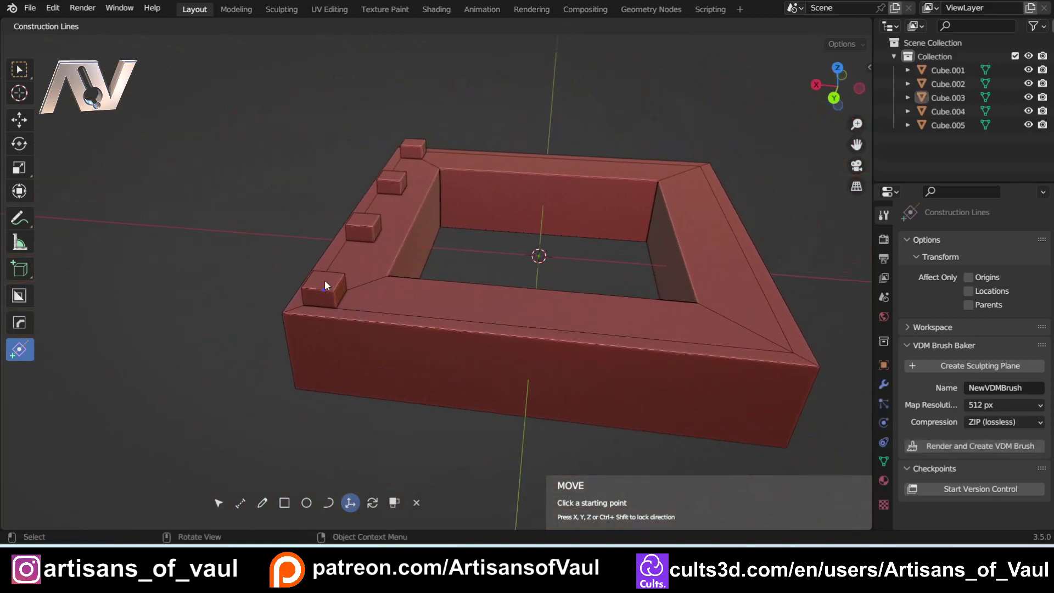
# - Duplicate the end corner box along the adjacent side by its lower outer corner, snapping it onto the loop cut's next corner
pyautogui.scroll(3, 447, 327)
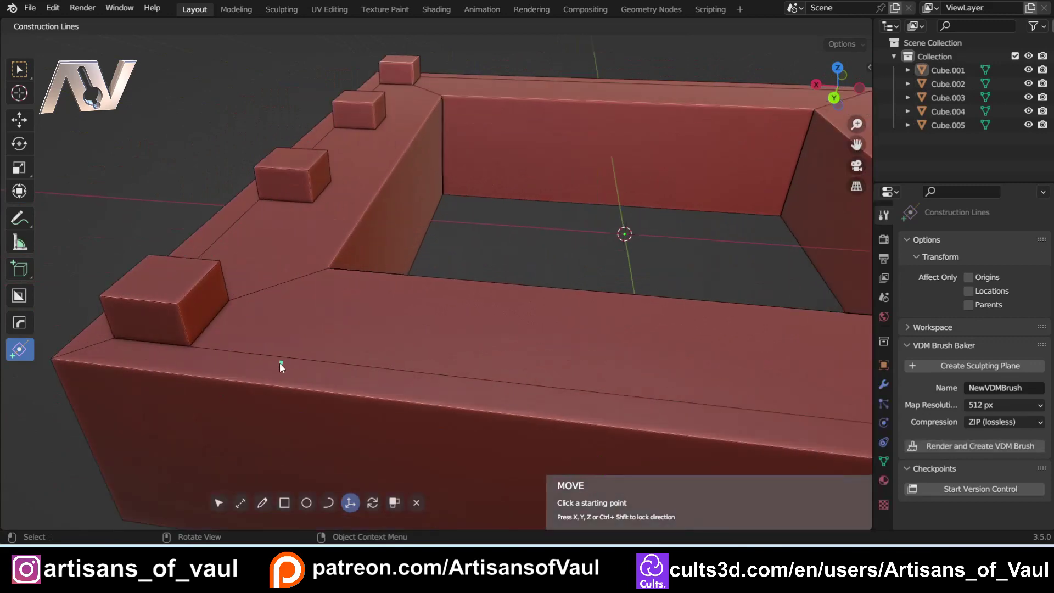
pyautogui.click(218, 503)
pyautogui.click(350, 503)
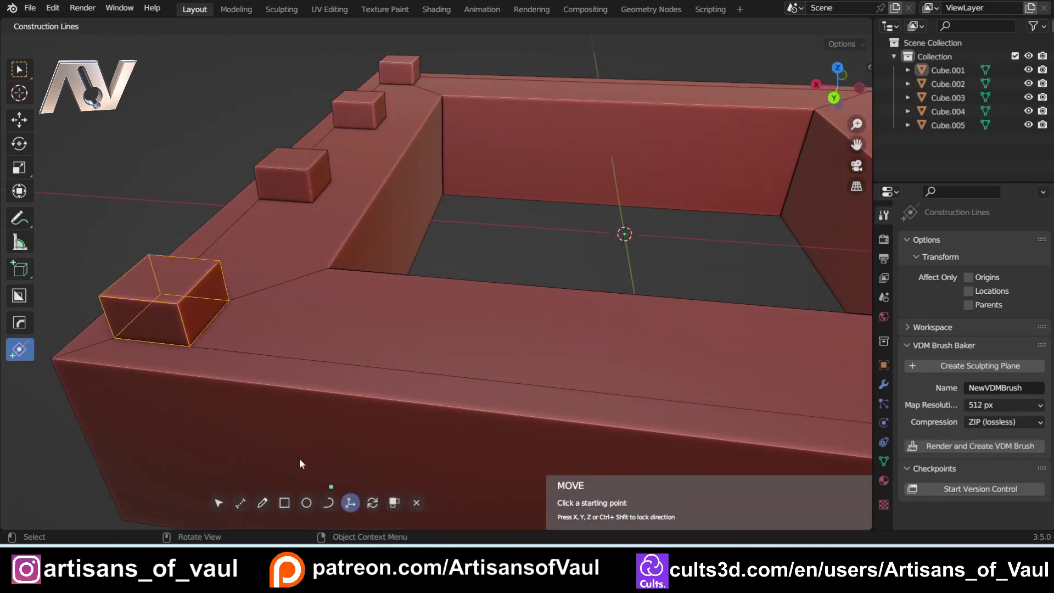
pyautogui.moveTo(202, 344); pyautogui.dragTo(426, 339, button='middle')
pyautogui.scroll(3, 321, 363)
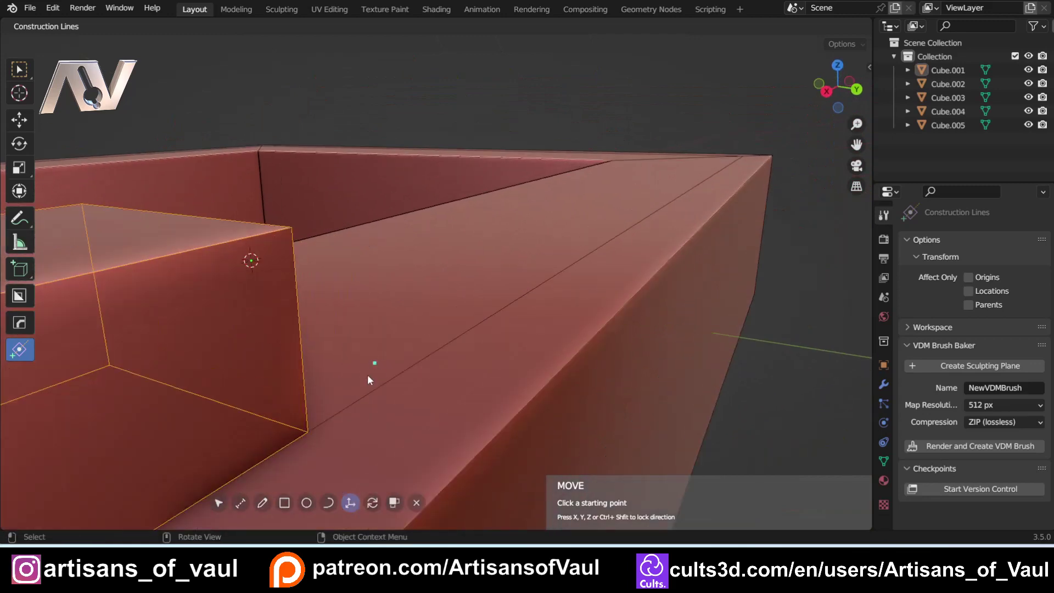
pyautogui.moveTo(373, 364); pyautogui.dragTo(352, 392, button='middle')
pyautogui.click(297, 443)
pyautogui.press('ctrl')
pyautogui.scroll(-5, 525, 292)
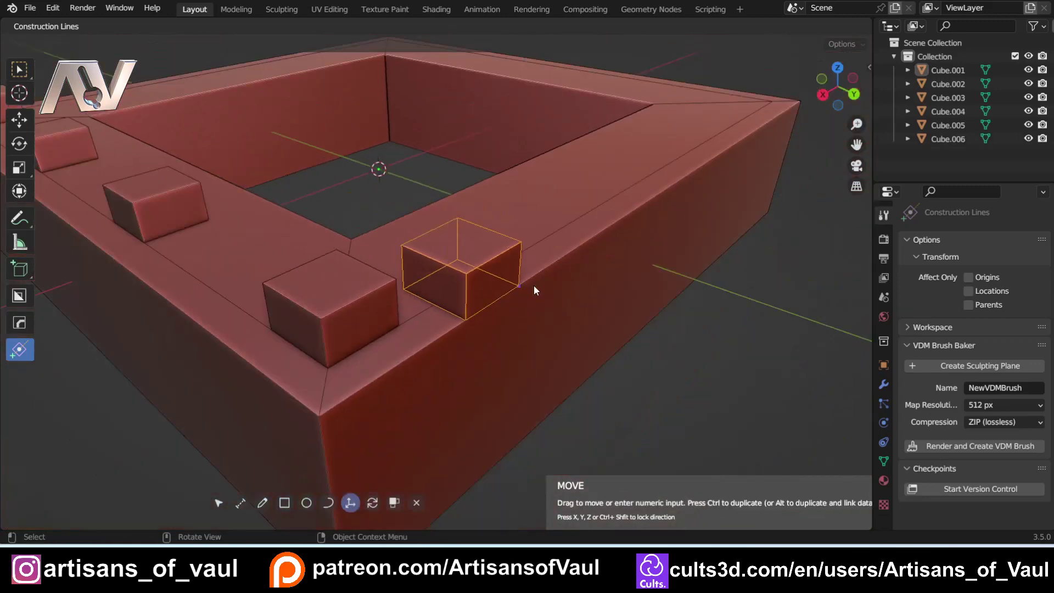
pyautogui.keyDown('shift'); pyautogui.moveTo(431, 325); pyautogui.dragTo(261, 396); pyautogui.keyUp('shift')
pyautogui.keyDown('shift'); pyautogui.moveTo(261, 397); pyautogui.dragTo(128, 482, button='middle'); pyautogui.keyUp('shift')
pyautogui.scroll(2, 384, 285)
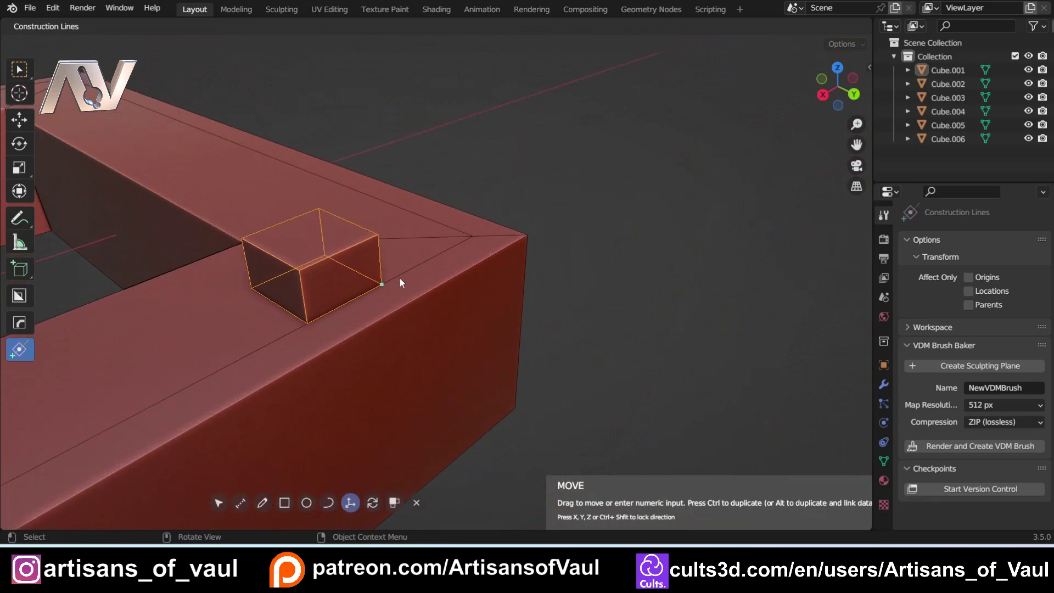
pyautogui.click(473, 236)
# - Repeat the duplicate at the same spacing beyond the frame by entering *3
pyautogui.scroll(-9, 369, 312)
pyautogui.moveTo(369, 312); pyautogui.dragTo(405, 315, button='middle')
pyautogui.scroll(-2, 405, 315)
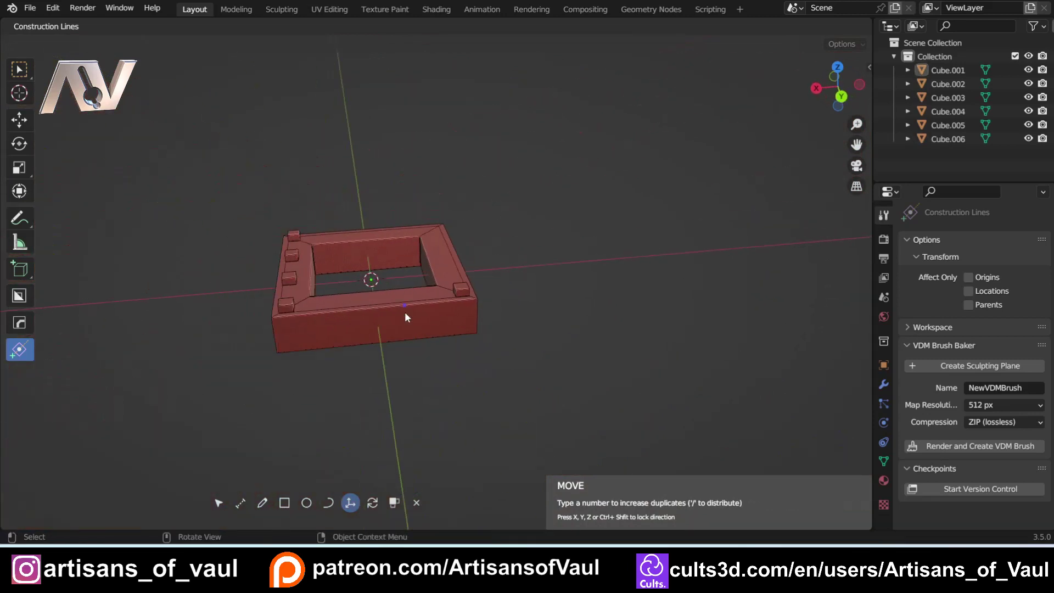
pyautogui.write('*3')
pyautogui.press('Return')
pyautogui.scroll(-3, 405, 315)
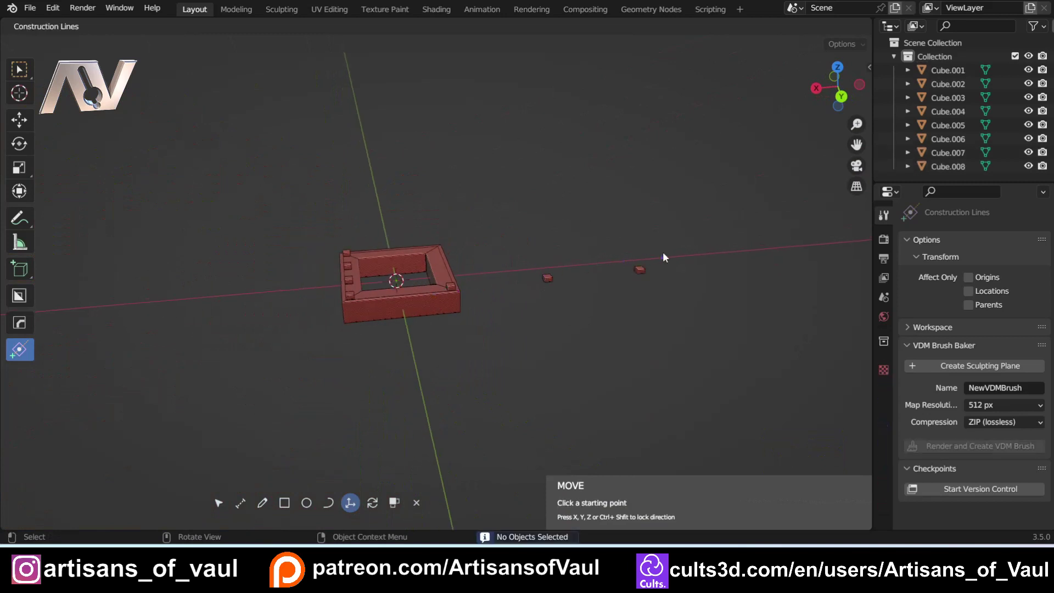
# - Undo the *3 array and the box copy on the adjacent side
pyautogui.scroll(5, 433, 273)
pyautogui.press('ctrl')
pyautogui.hotkey('ctrl', 'z')
pyautogui.hotkey('ctrl', 'z')
pyautogui.press('Escape')
# - Enter Edit Mode on the frame and exit Construction Lines
pyautogui.moveTo(216, 315); pyautogui.dragTo(451, 363, button='middle')
pyautogui.scroll(3, 451, 364)
pyautogui.scroll(3, 451, 363)
pyautogui.keyDown('shift'); pyautogui.moveTo(311, 297); pyautogui.dragTo(359, 340, button='middle'); pyautogui.keyUp('shift')
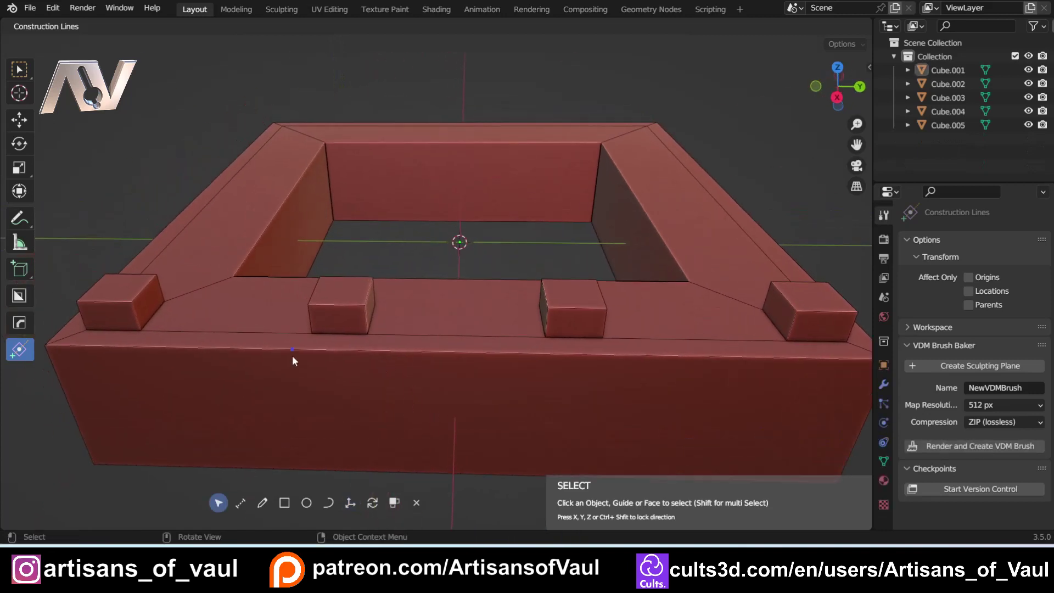
pyautogui.moveTo(217, 344); pyautogui.dragTo(378, 354, button='middle')
pyautogui.press('Tab')
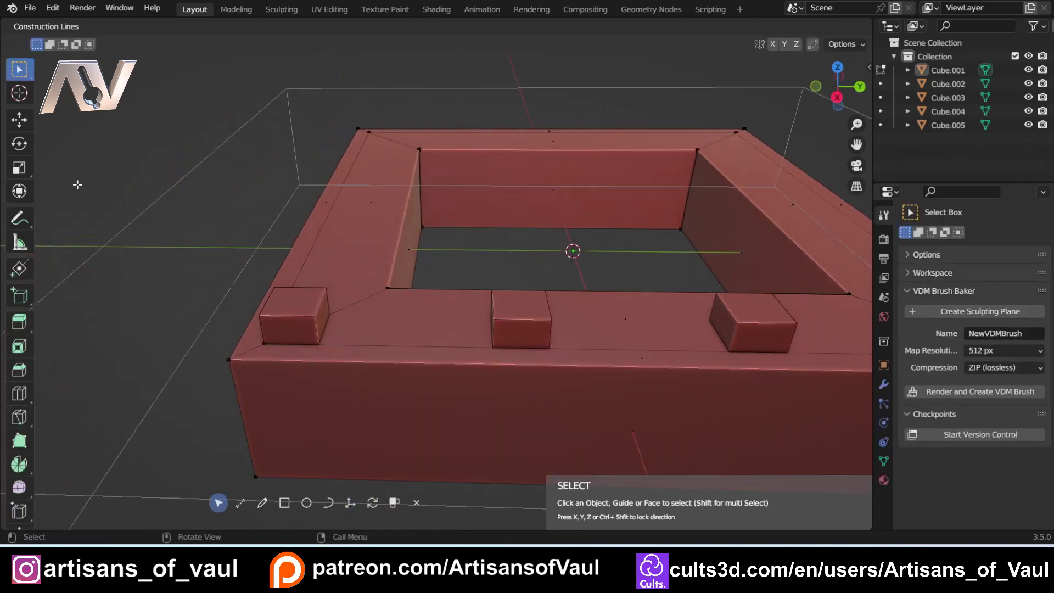
pyautogui.press('Escape')
# - Return to Object Mode, select the original corner box, and open it for editing in edge selection mode
pyautogui.scroll(6, 398, 324)
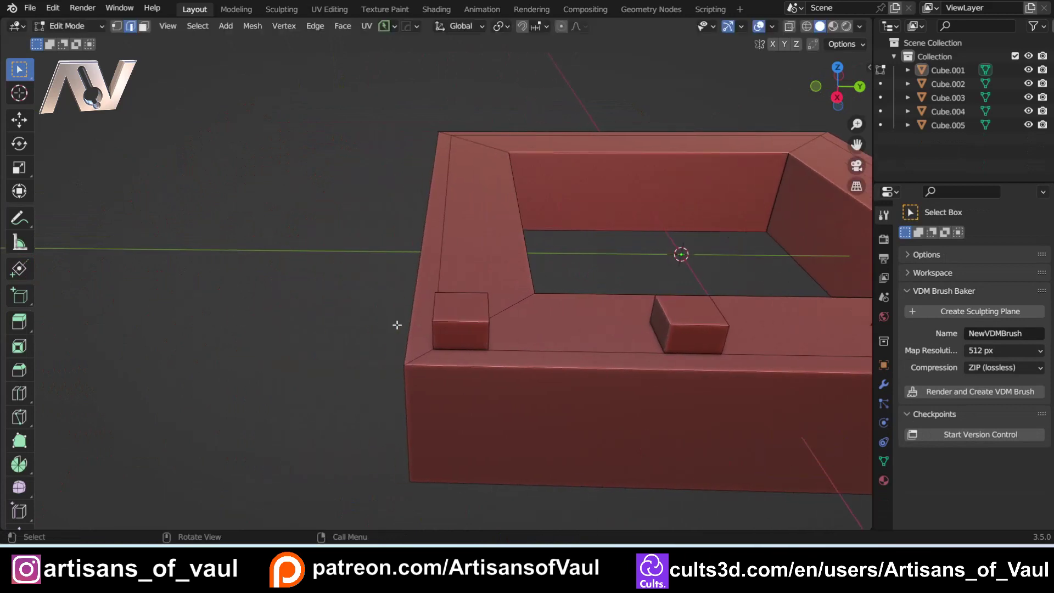
pyautogui.click(454, 356)
pyautogui.press('Tab')
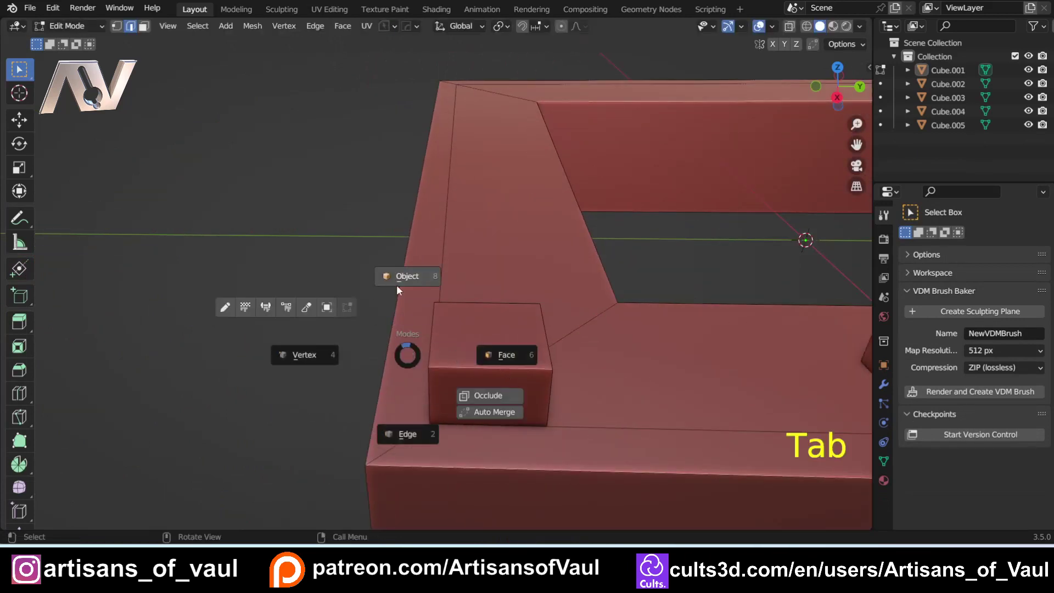
pyautogui.click(400, 280)
pyautogui.click(475, 373)
pyautogui.press('Tab')
pyautogui.click(488, 448)
# - Select the top edges of the original corner box and bevel them
pyautogui.keyDown('shift'); pyautogui.click(477, 317); pyautogui.keyUp('shift')
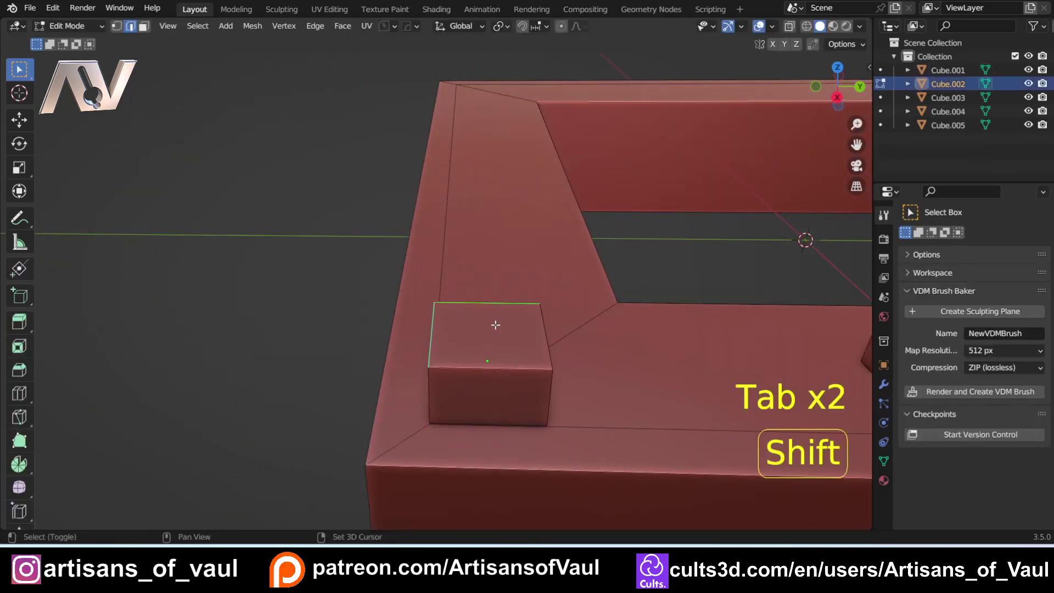
pyautogui.keyDown('shift'); pyautogui.click(490, 364); pyautogui.keyUp('shift')
pyautogui.moveTo(489, 365); pyautogui.dragTo(435, 352, button='middle')
pyautogui.hotkey('ctrl', 'b')
pyautogui.click(628, 356)
pyautogui.keyDown('shift'); pyautogui.moveTo(582, 360); pyautogui.dragTo(564, 342, button='middle'); pyautogui.keyUp('shift')
pyautogui.scroll(-2, 564, 342)
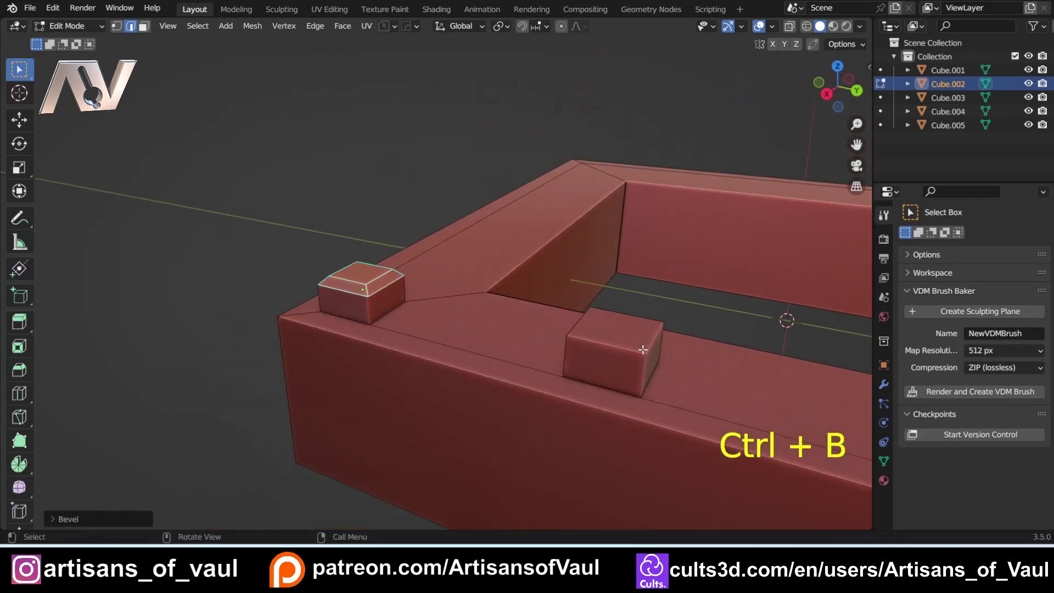
pyautogui.scroll(-3, 625, 345)
pyautogui.keyDown('shift'); pyautogui.moveTo(357, 298); pyautogui.dragTo(436, 307, button='middle'); pyautogui.keyUp('shift')
pyautogui.moveTo(633, 325); pyautogui.dragTo(347, 304, button='middle')
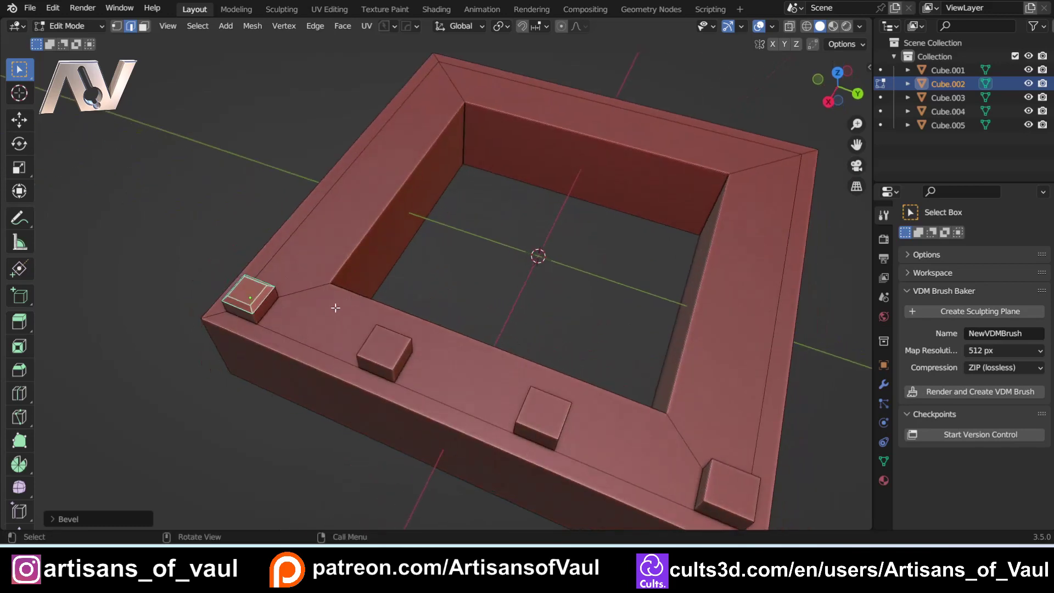
# - Undo the bevel, the distributed copies and the first duplicate, back to the single small box on the frame
pyautogui.hotkey('ctrl', 'z')
pyautogui.hotkey('ctrl', 'z')
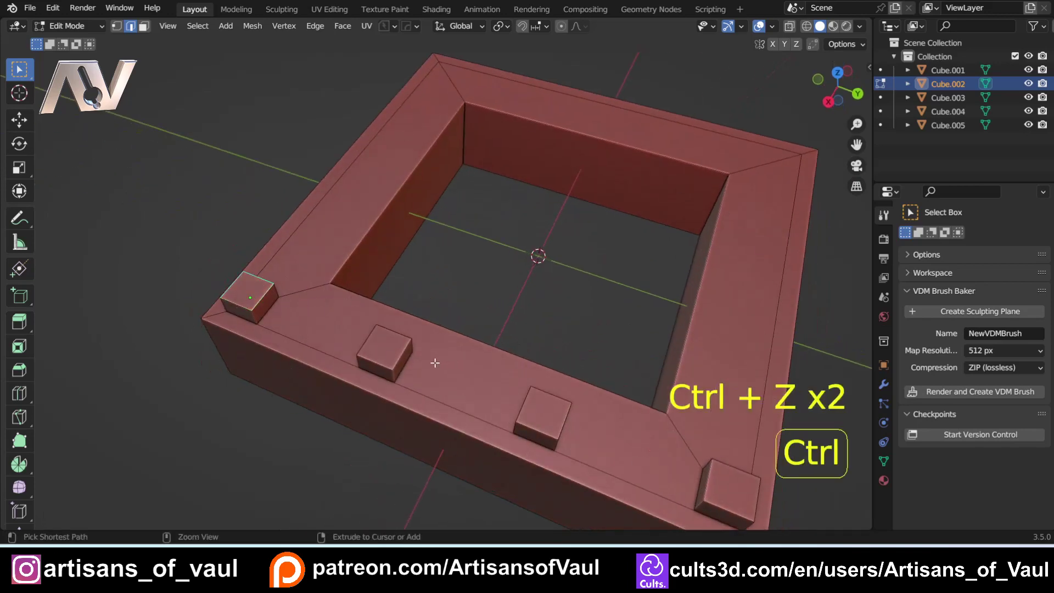
pyautogui.hotkey('ctrl', 'z')
pyautogui.hotkey('ctrl', 'z')
pyautogui.hotkey('ctrl', 'z')
pyautogui.hotkey('ctrl', 'z')
pyautogui.hotkey('ctrl', 'z')
pyautogui.hotkey('ctrl', 'z')
pyautogui.hotkey('ctrl', 'z')
pyautogui.hotkey('ctrl', 'z')
pyautogui.hotkey('ctrl', 'z')
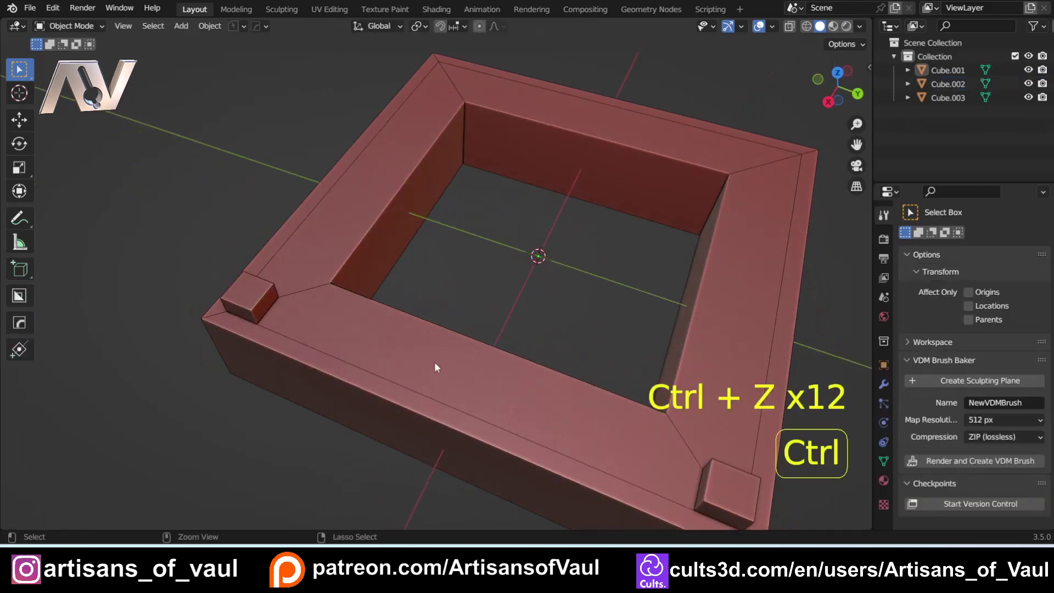
pyautogui.moveTo(435, 367); pyautogui.dragTo(461, 369, button='middle')
# - Start Construction Lines, select the small corner box, and pick its outer lower corner as the Move starting point
pyautogui.hotkey('alt', '`')
pyautogui.click(401, 298)
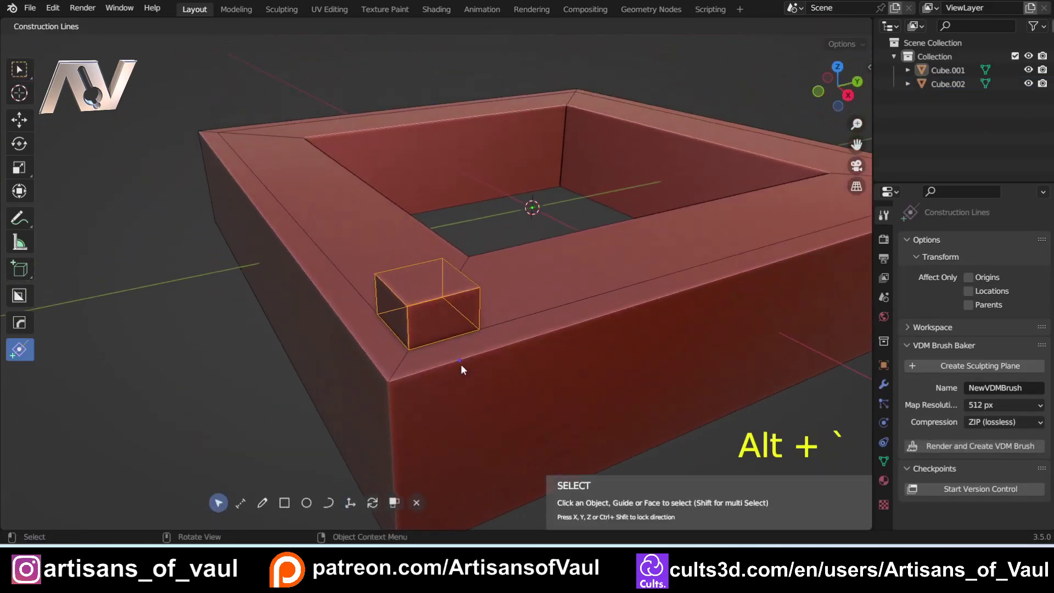
pyautogui.click(350, 502)
pyautogui.scroll(3, 500, 368)
pyautogui.scroll(4, 523, 377)
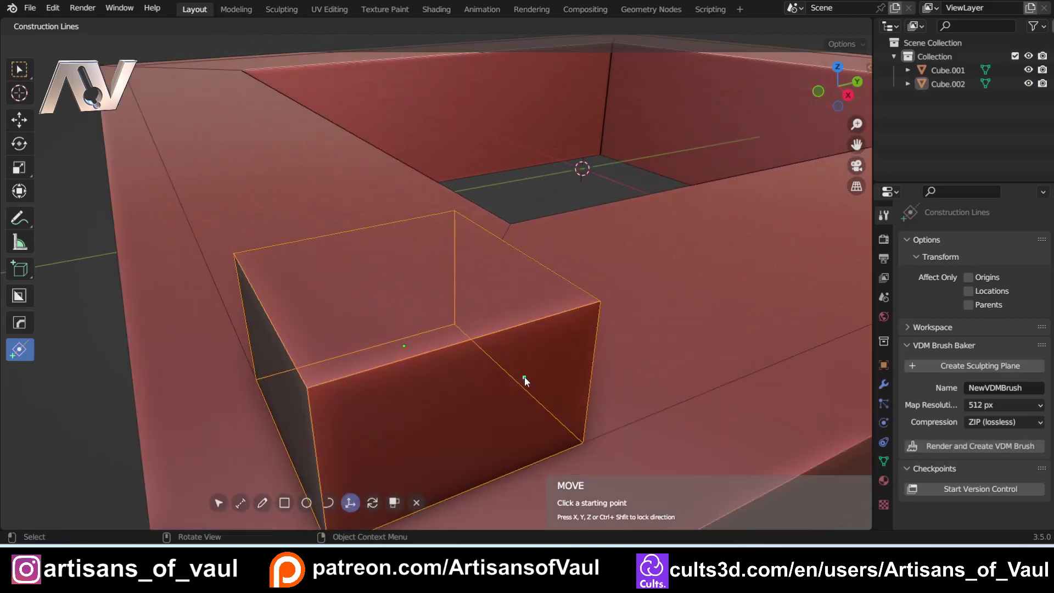
pyautogui.click(537, 336)
# - Place a linked duplicate of the box along Y at the opposite inset corner and distribute the copies with /3
pyautogui.scroll(-6, 559, 325)
pyautogui.moveTo(620, 278); pyautogui.dragTo(474, 289, button='middle')
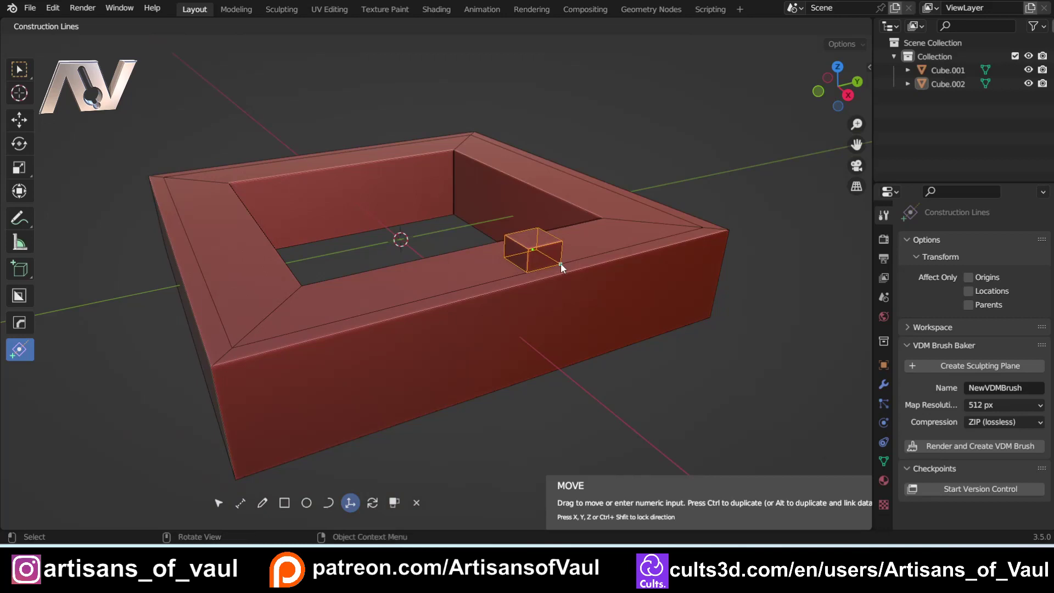
pyautogui.press('y')
pyautogui.press('alt')
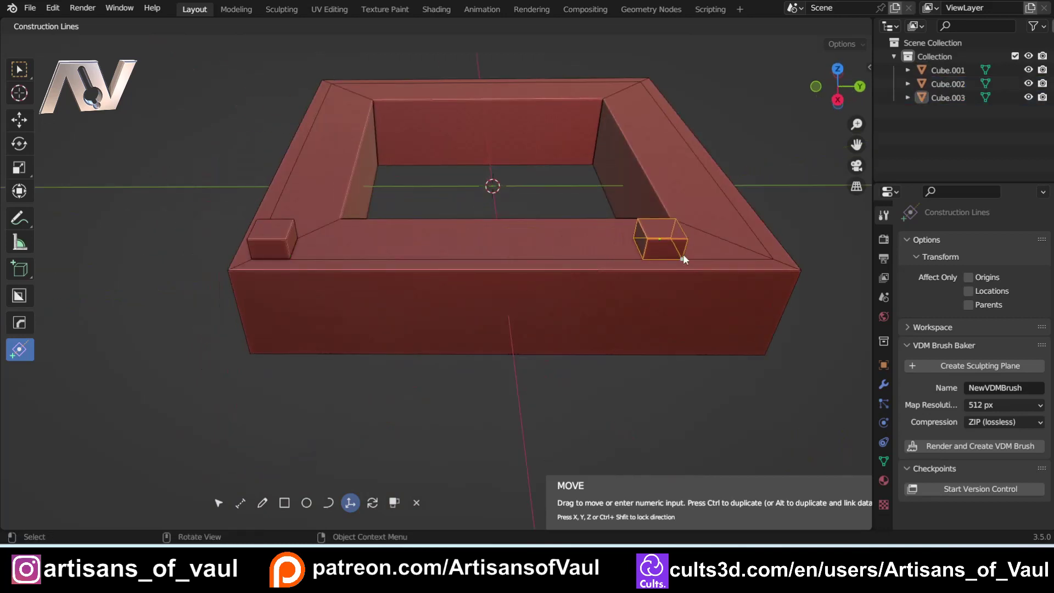
pyautogui.keyDown('shift'); pyautogui.moveTo(682, 253); pyautogui.dragTo(587, 269, button='middle'); pyautogui.keyUp('shift')
pyautogui.scroll(5, 587, 269)
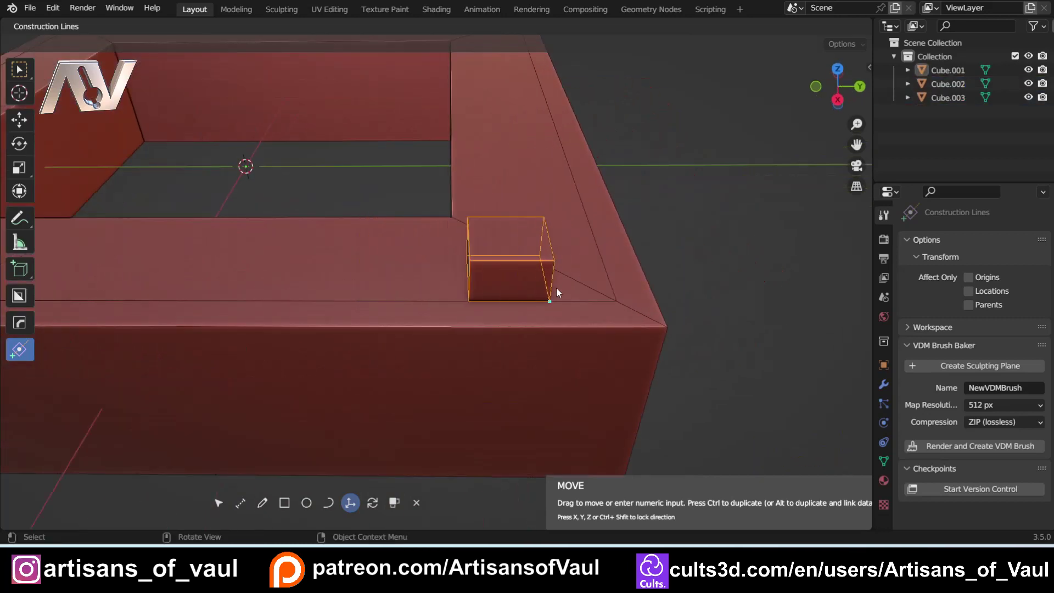
pyautogui.click(619, 301)
pyautogui.scroll(-4, 557, 309)
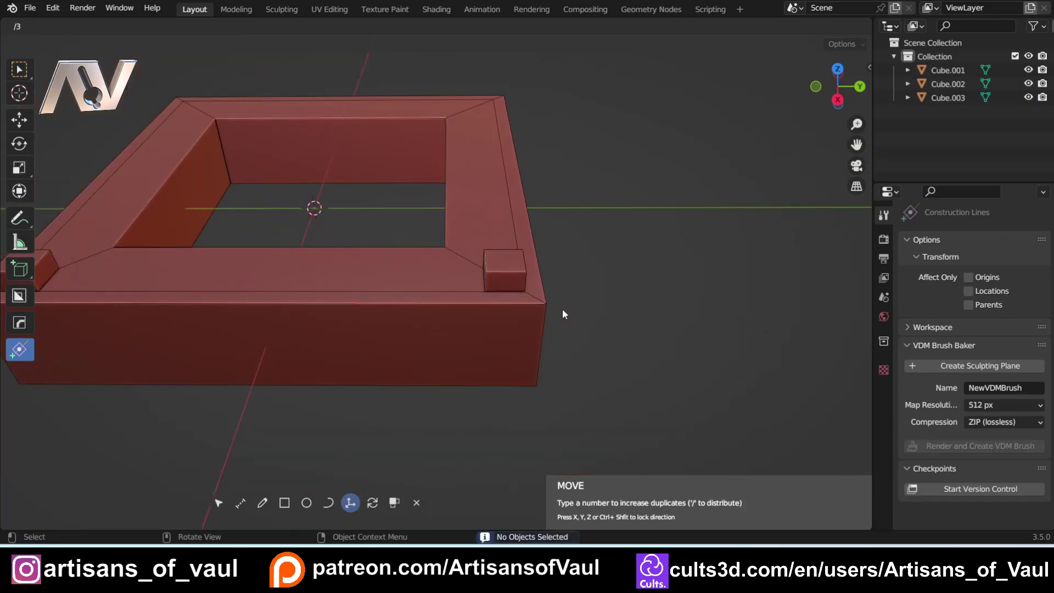
pyautogui.press('Return')
# - Select the duplicate at the new corner and pick its lower corner as the Move starting point
pyautogui.moveTo(562, 309); pyautogui.dragTo(354, 281, button='middle')
pyautogui.keyDown('shift'); pyautogui.moveTo(528, 271); pyautogui.dragTo(412, 302, button='middle'); pyautogui.keyUp('shift')
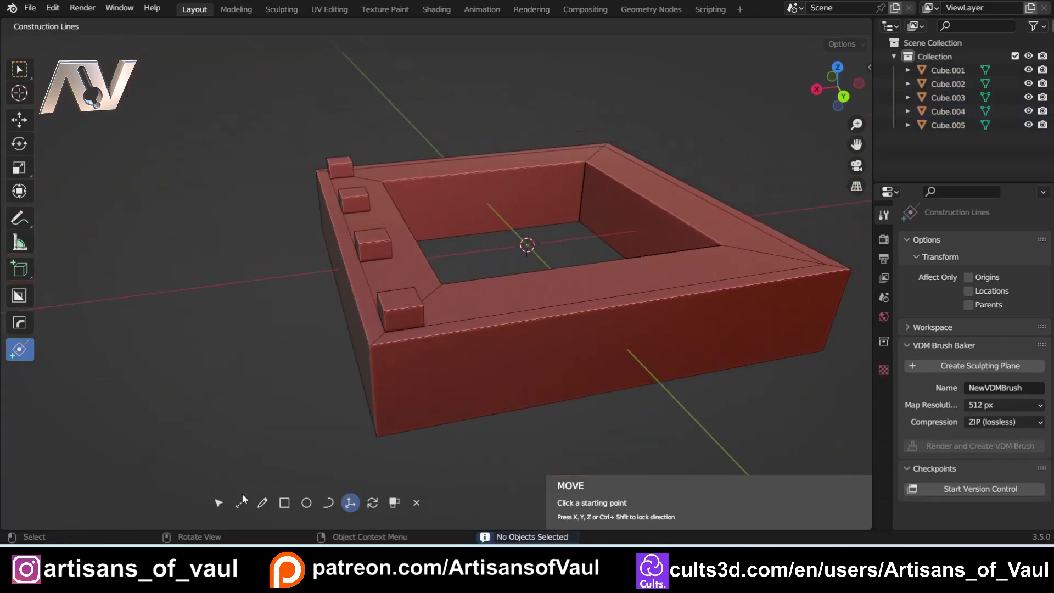
pyautogui.press('Escape')
pyautogui.click(397, 309)
pyautogui.scroll(3, 411, 425)
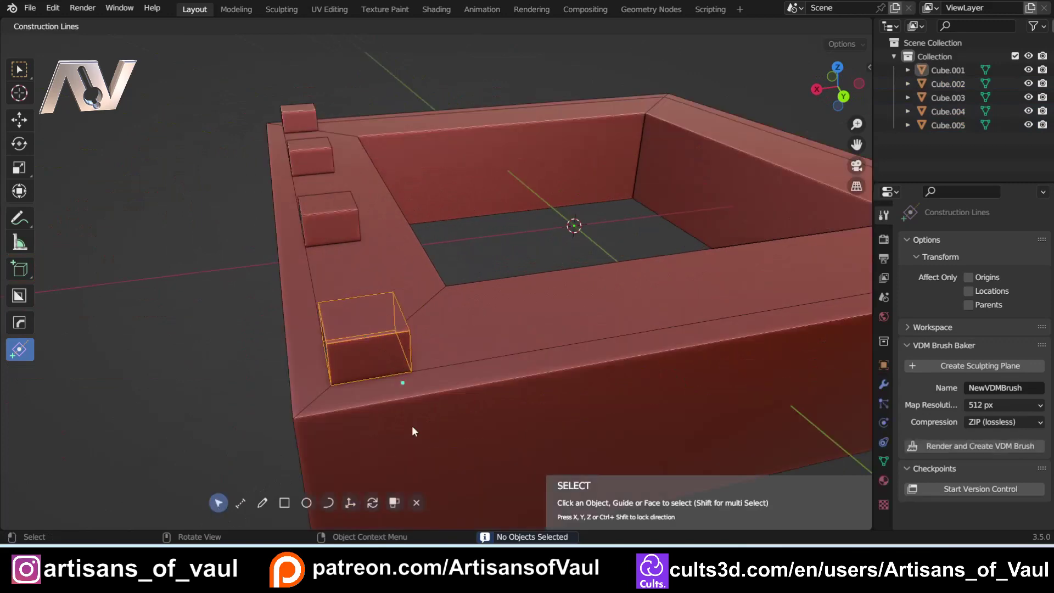
pyautogui.click(351, 503)
pyautogui.moveTo(413, 370); pyautogui.dragTo(462, 345, button='middle')
pyautogui.scroll(5, 393, 469)
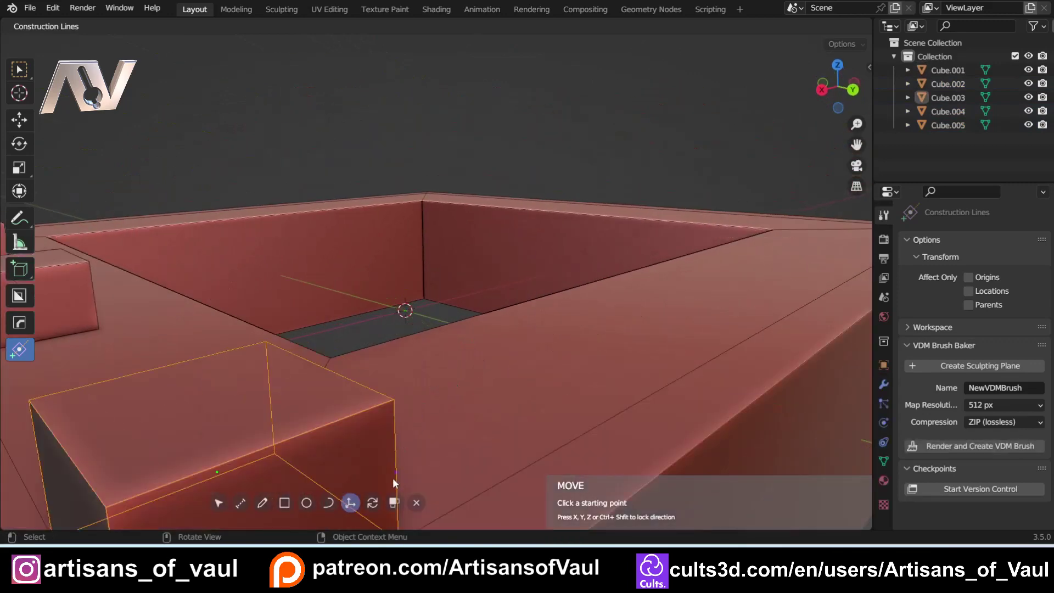
pyautogui.click(421, 406)
# - Place a linked duplicate at the far inset corner of the adjacent side and distribute the copies with /3
pyautogui.scroll(-6, 494, 368)
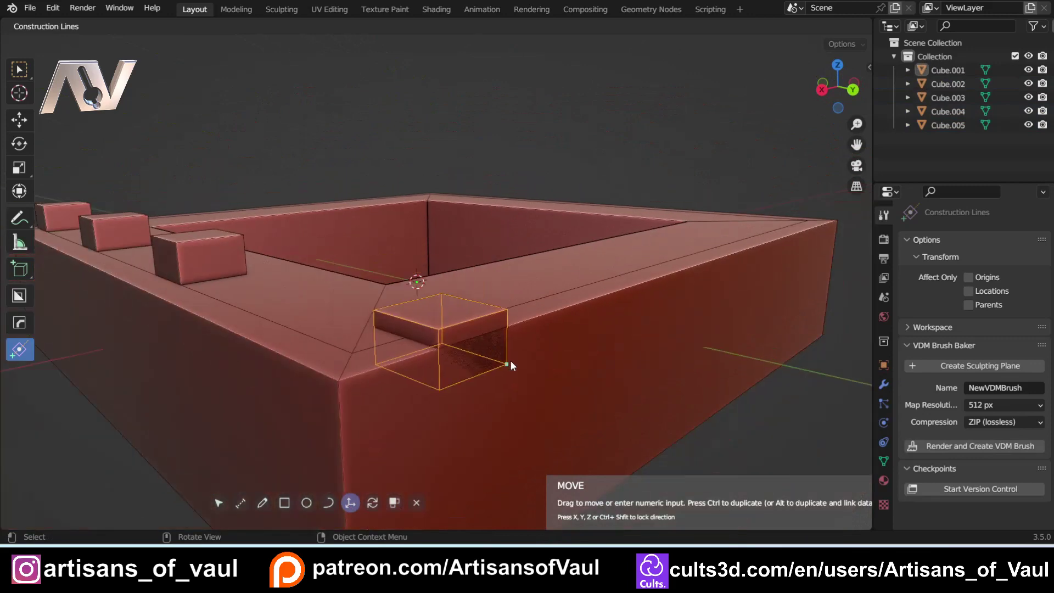
pyautogui.press('alt')
pyautogui.moveTo(644, 239); pyautogui.dragTo(429, 285, button='middle')
pyautogui.scroll(5, 429, 285)
pyautogui.click(547, 281)
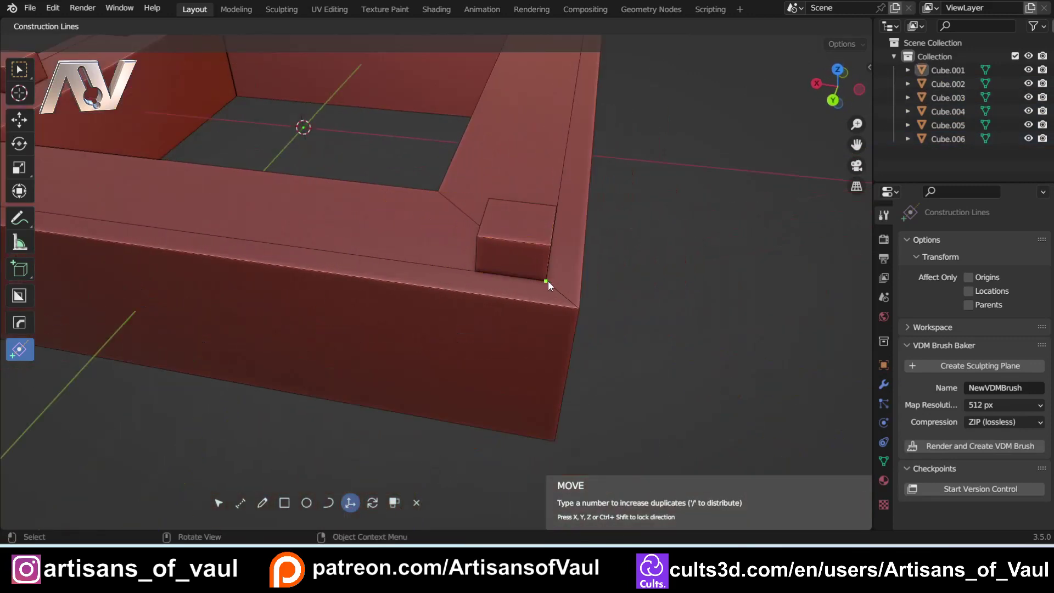
pyautogui.write('/3')
pyautogui.press('Return')
# - Exit Construction Lines and open the second box along the first side for editing in edge selection mode
pyautogui.scroll(-4, 233, 224)
pyautogui.moveTo(233, 224); pyautogui.dragTo(566, 287, button='middle')
pyautogui.scroll(3, 566, 288)
pyautogui.keyDown('shift'); pyautogui.moveTo(433, 300); pyautogui.dragTo(355, 302, button='middle'); pyautogui.keyUp('shift')
pyautogui.click(20, 70)
pyautogui.click(333, 258)
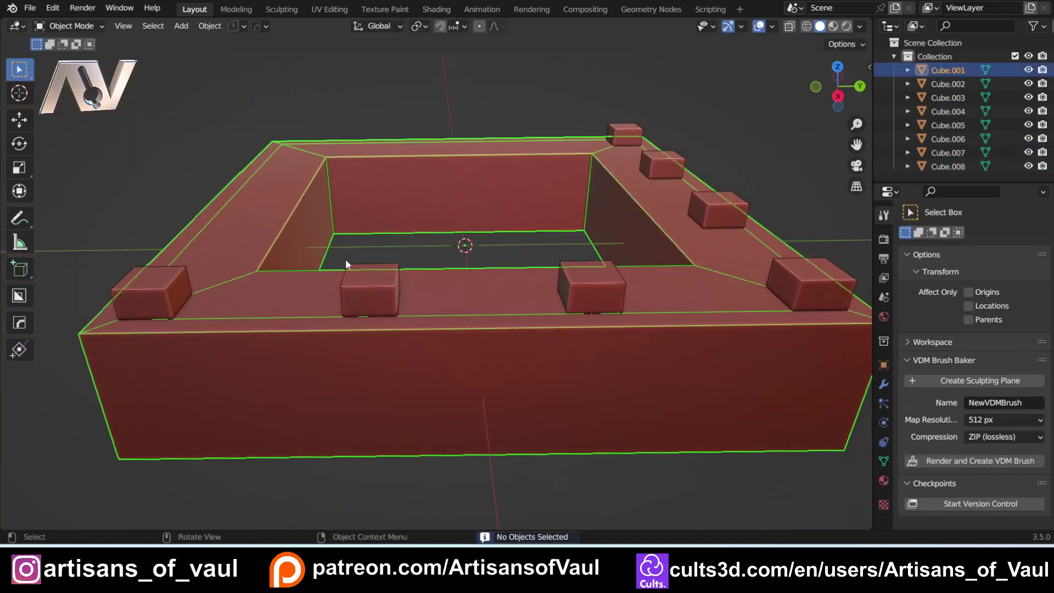
pyautogui.click(376, 291)
pyautogui.press('Tab')
pyautogui.click(401, 396)
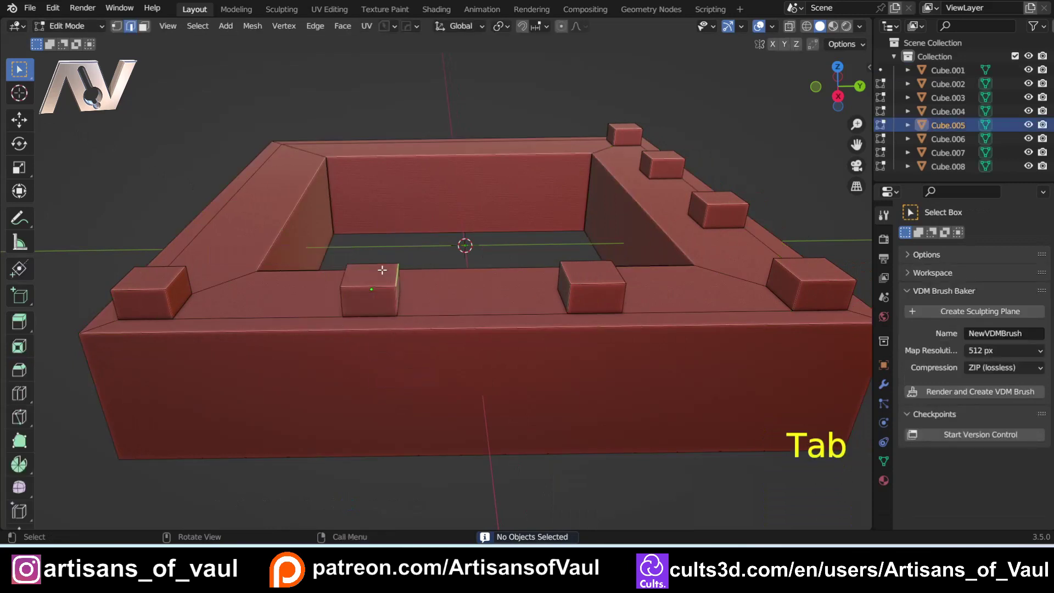
# - Select the top edges of that box, bevel them, return to Object Mode, and deselect the box
pyautogui.press('shift')
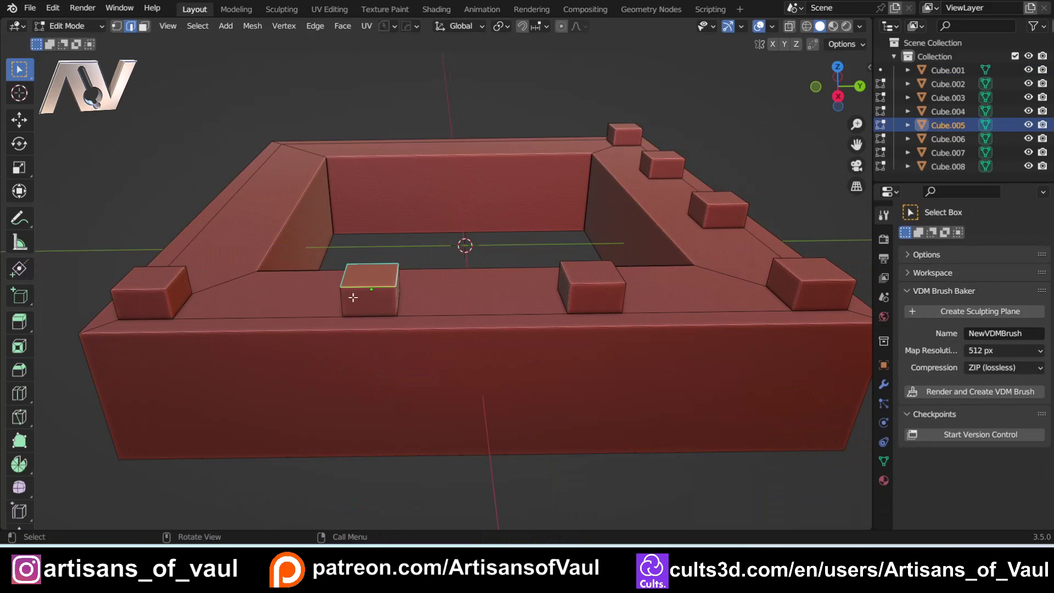
pyautogui.hotkey('ctrl', 'b')
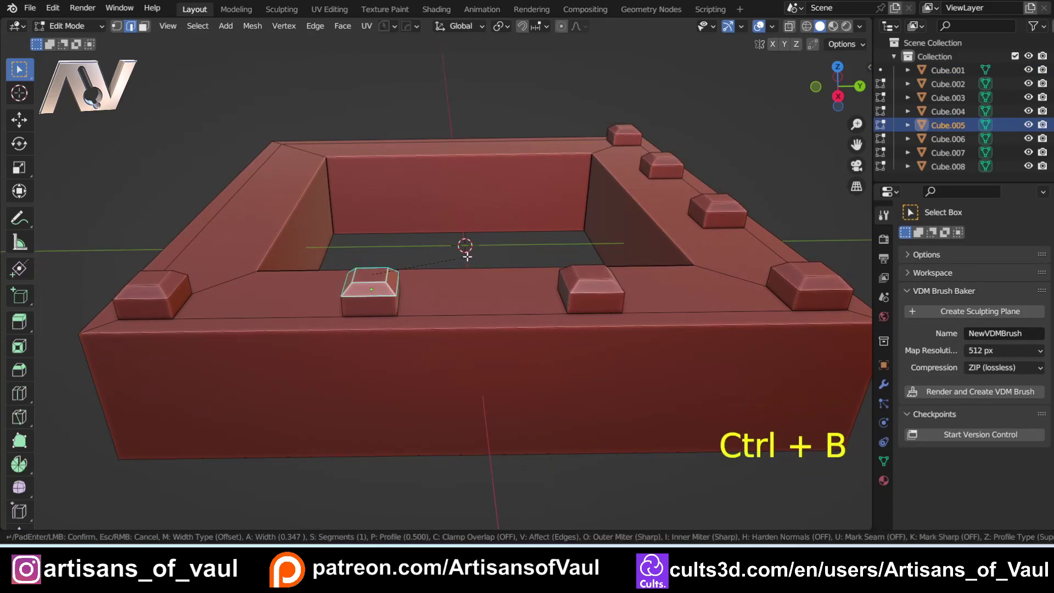
pyautogui.click(463, 258)
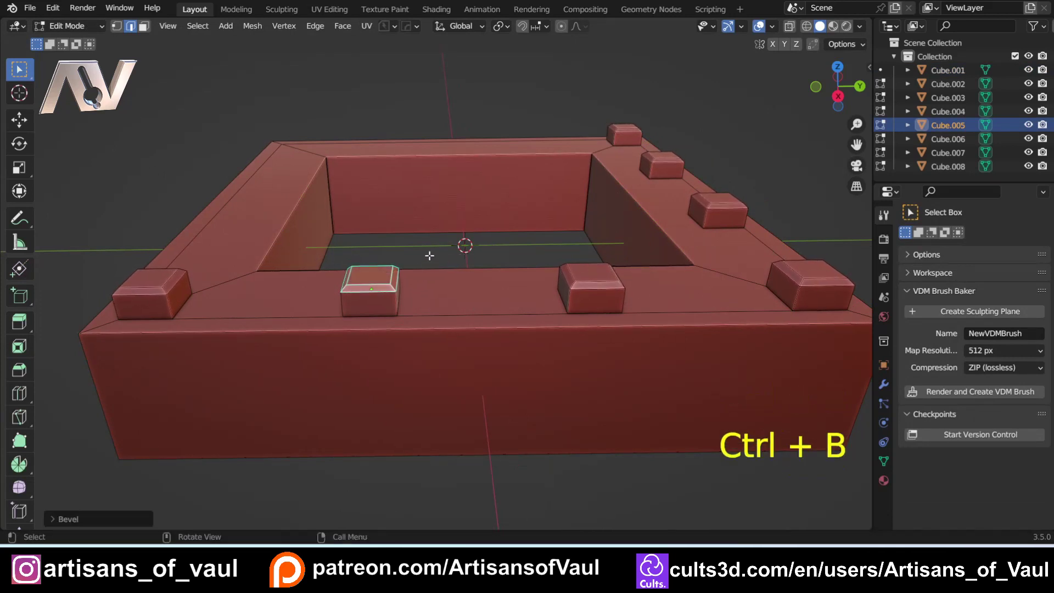
pyautogui.press('Tab')
pyautogui.click(441, 154)
pyautogui.click(465, 249)
# - Select the box on the corner shared by both rows and open it for editing in edge selection mode
pyautogui.scroll(-3, 467, 250)
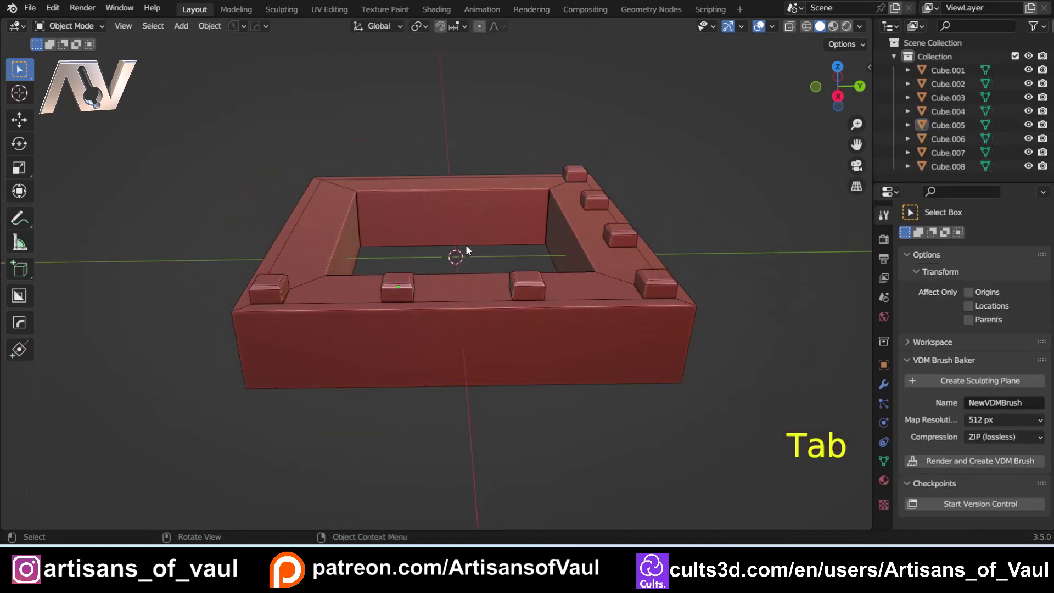
pyautogui.scroll(2, 384, 296)
pyautogui.press('Tab')
pyautogui.click(404, 283)
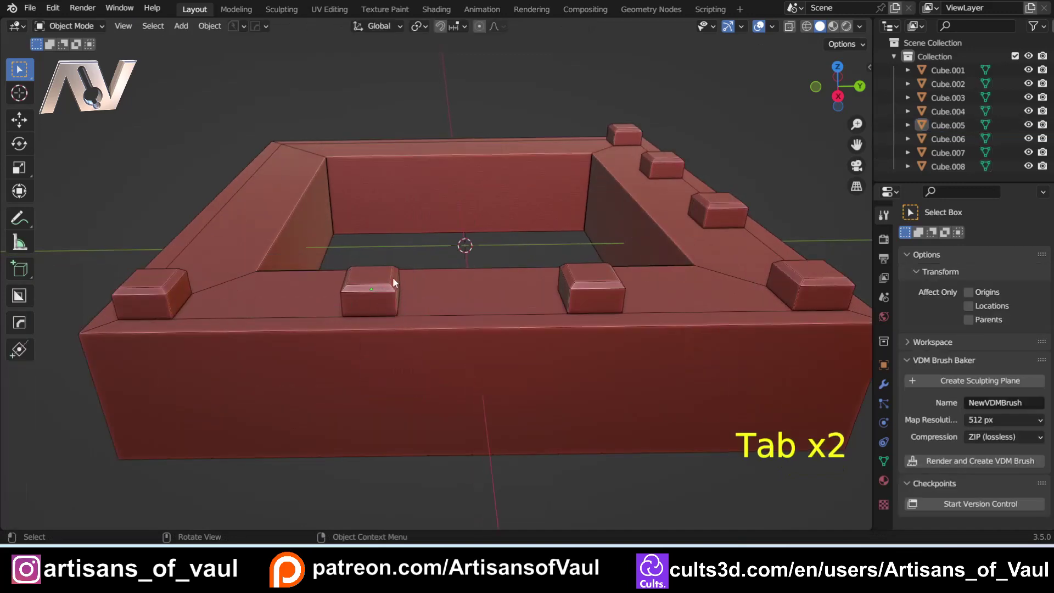
pyautogui.click(603, 291)
pyautogui.keyDown('shift'); pyautogui.moveTo(575, 301); pyautogui.dragTo(439, 303, button='middle'); pyautogui.keyUp('shift')
pyautogui.keyDown('shift'); pyautogui.moveTo(730, 321); pyautogui.dragTo(445, 284, button='middle'); pyautogui.keyUp('shift')
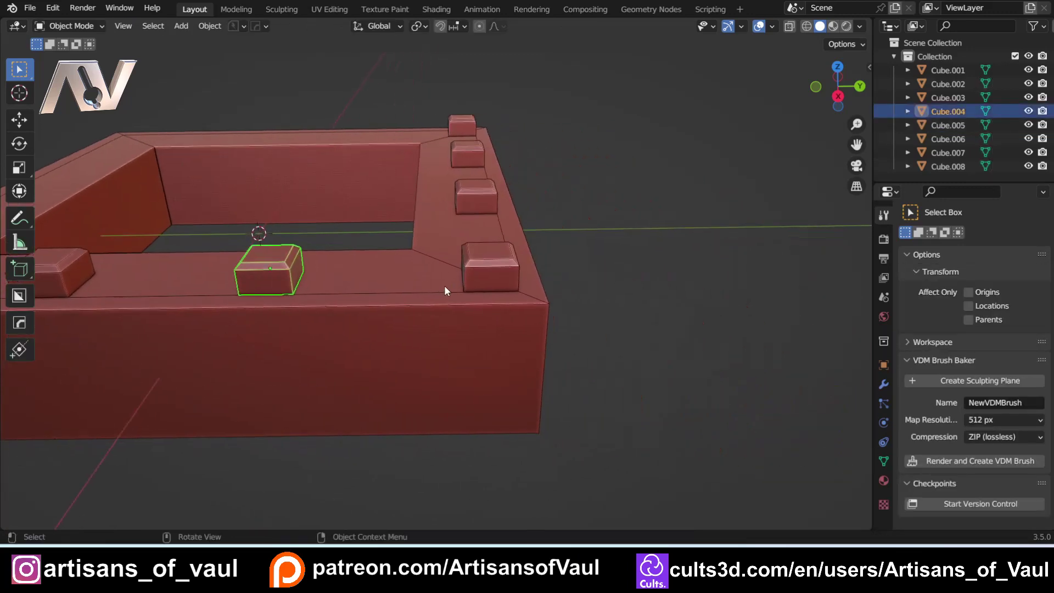
pyautogui.scroll(4, 448, 283)
pyautogui.click(512, 279)
pyautogui.scroll(-1, 512, 283)
pyautogui.click(494, 276)
pyautogui.scroll(2, 494, 276)
pyautogui.press('Tab')
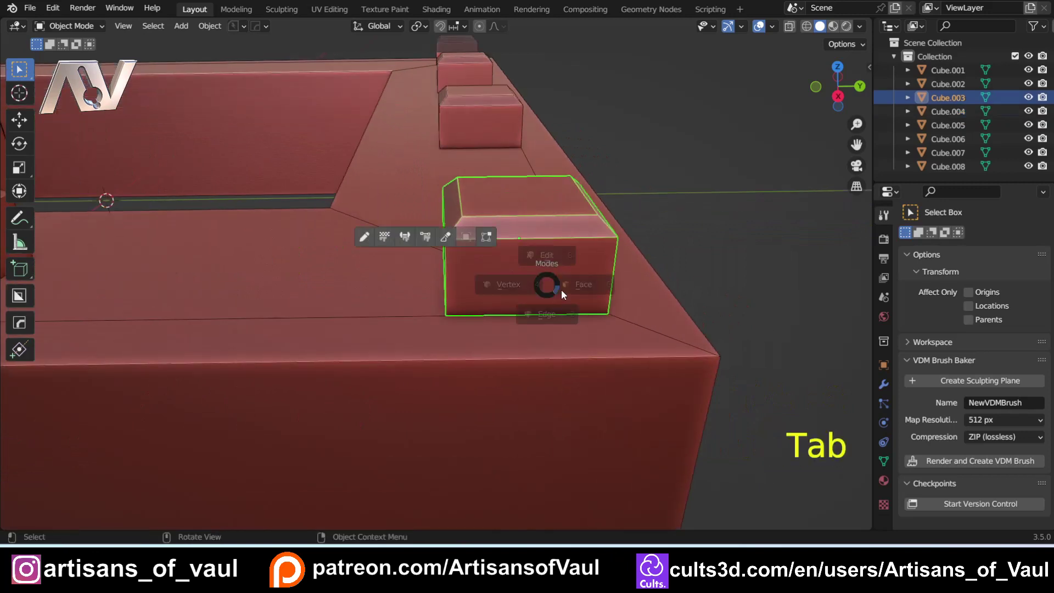
pyautogui.click(553, 364)
# - Add a horizontal loop cut around the box's sides and bevel it into a narrow band
pyautogui.hotkey('ctrl', 'r')
pyautogui.click(454, 269)
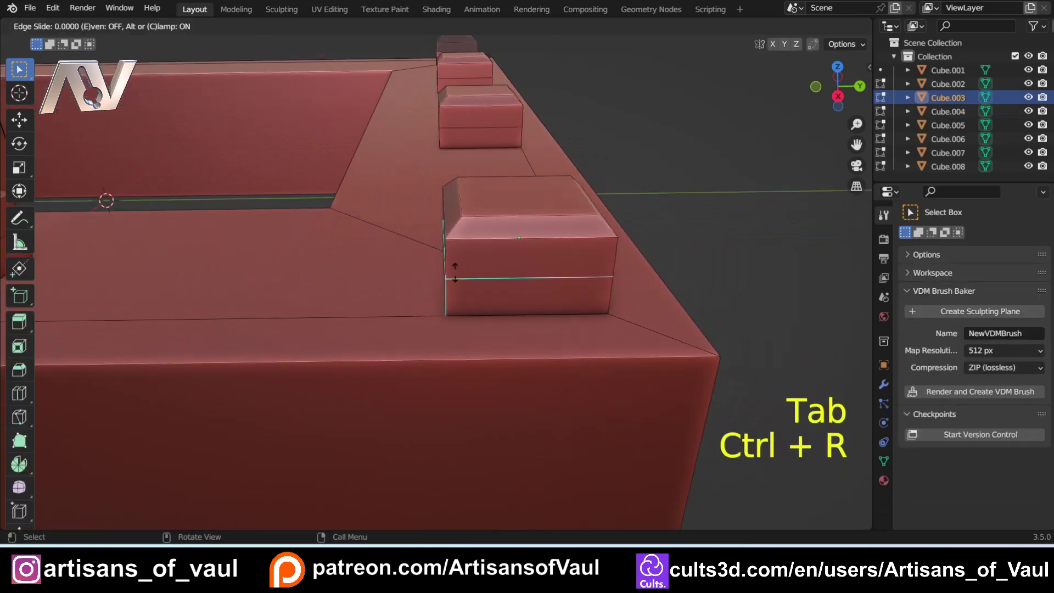
pyautogui.click(460, 272)
pyautogui.hotkey('ctrl', 'b')
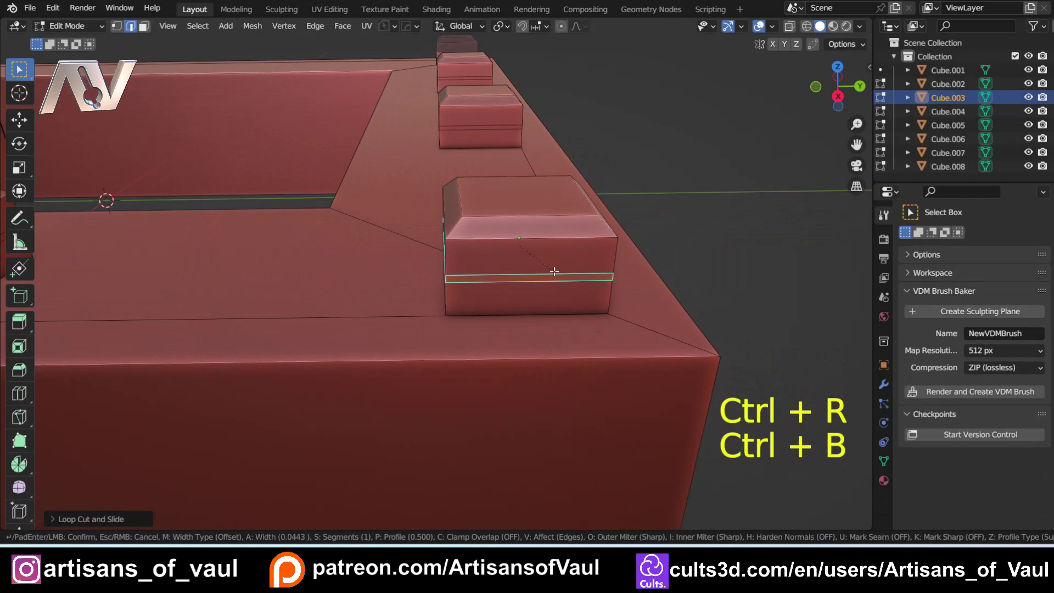
pyautogui.click(558, 270)
# - Raise the band into a protruding trim with the HOps EM_Macro panel operation and return to Object Mode
pyautogui.press('q')
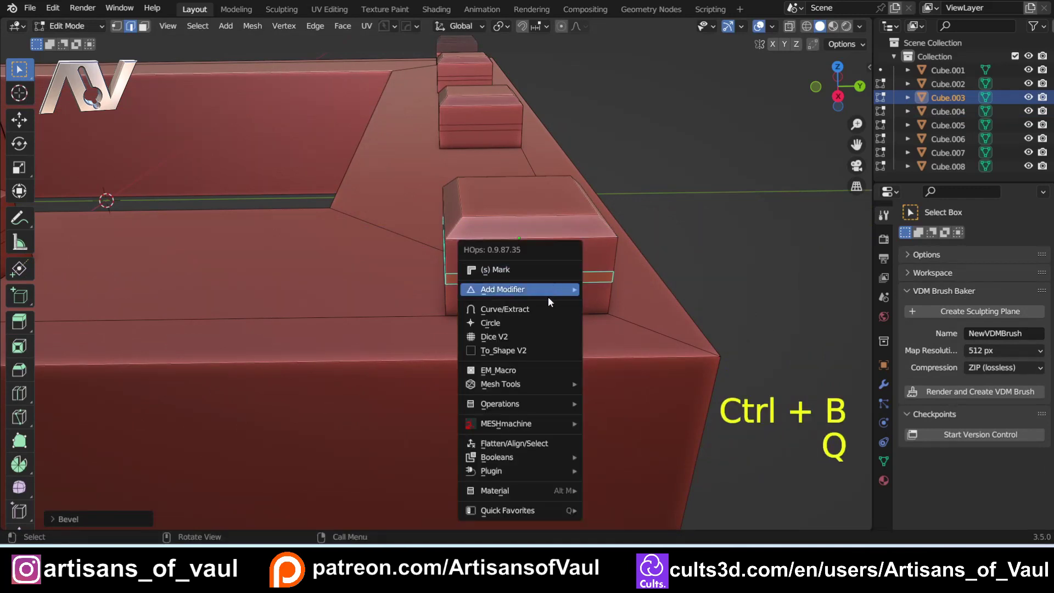
pyautogui.click(518, 370)
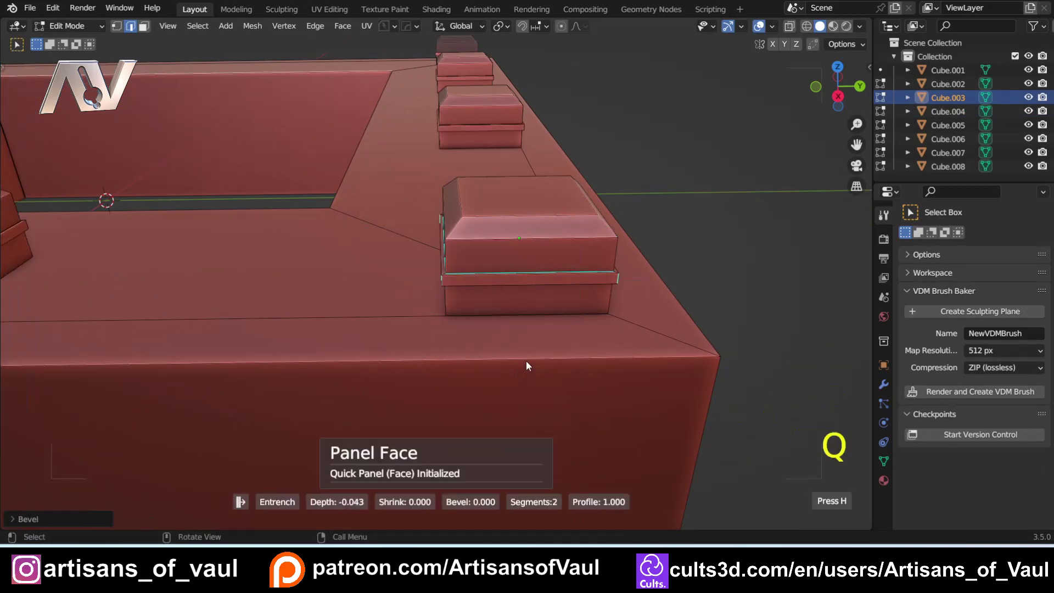
pyautogui.press('Tab')
pyautogui.scroll(-4, 563, 248)
pyautogui.click(559, 252)
pyautogui.scroll(-3, 585, 277)
# - Examine the linked boxes along both sides of the frame from several angles
pyautogui.keyDown('shift'); pyautogui.moveTo(410, 271); pyautogui.dragTo(605, 306, button='middle'); pyautogui.keyUp('shift')
pyautogui.moveTo(402, 342); pyautogui.dragTo(425, 348, button='middle')
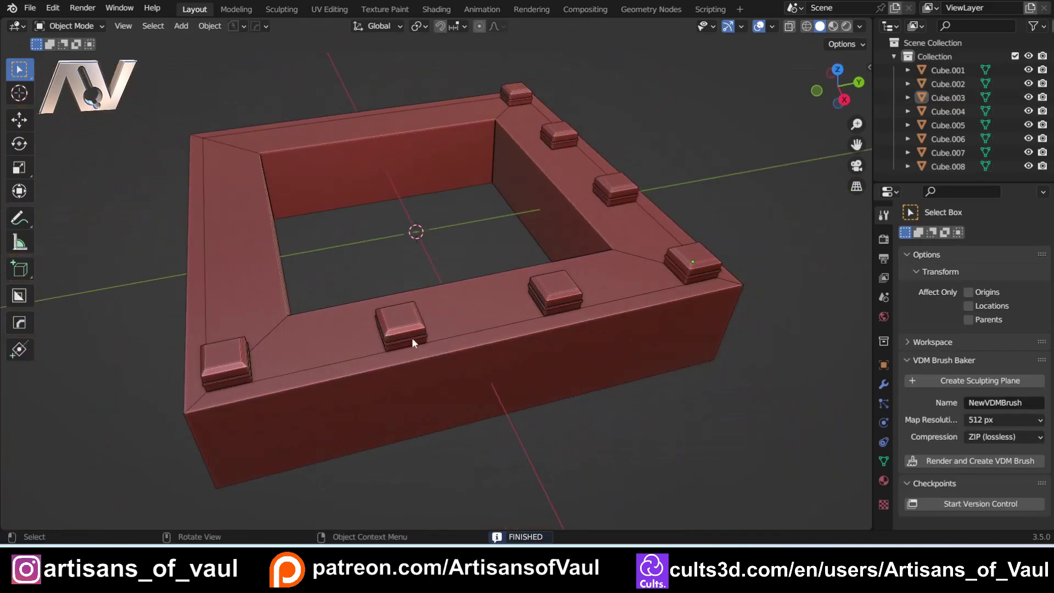
pyautogui.click(404, 324)
pyautogui.click(384, 281)
pyautogui.moveTo(373, 265); pyautogui.dragTo(297, 383, button='middle')
pyautogui.scroll(2, 379, 264)
pyautogui.click(418, 308)
pyautogui.click(544, 219)
pyautogui.click(427, 210)
pyautogui.click(326, 204)
pyautogui.click(241, 196)
pyautogui.click(410, 172)
pyautogui.moveTo(411, 171); pyautogui.dragTo(305, 351, button='middle')
pyautogui.moveTo(435, 334); pyautogui.dragTo(390, 326, button='middle')
pyautogui.keyDown('shift'); pyautogui.moveTo(725, 266); pyautogui.dragTo(584, 299, button='middle'); pyautogui.keyUp('shift')
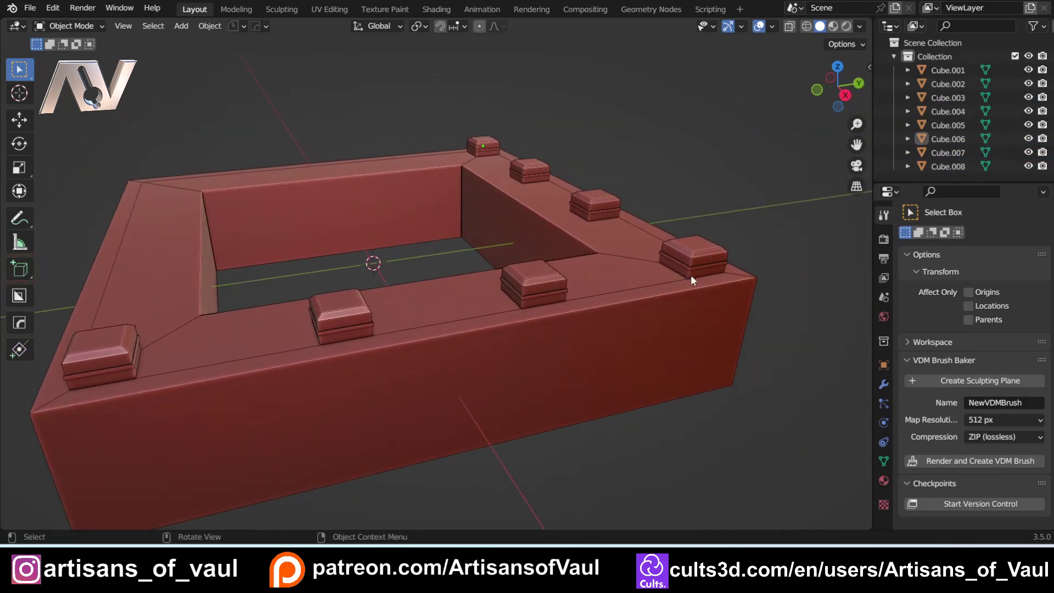
# - Add a cube and align it to the original corner box of the first row
pyautogui.moveTo(284, 360); pyautogui.dragTo(485, 335, button='middle')
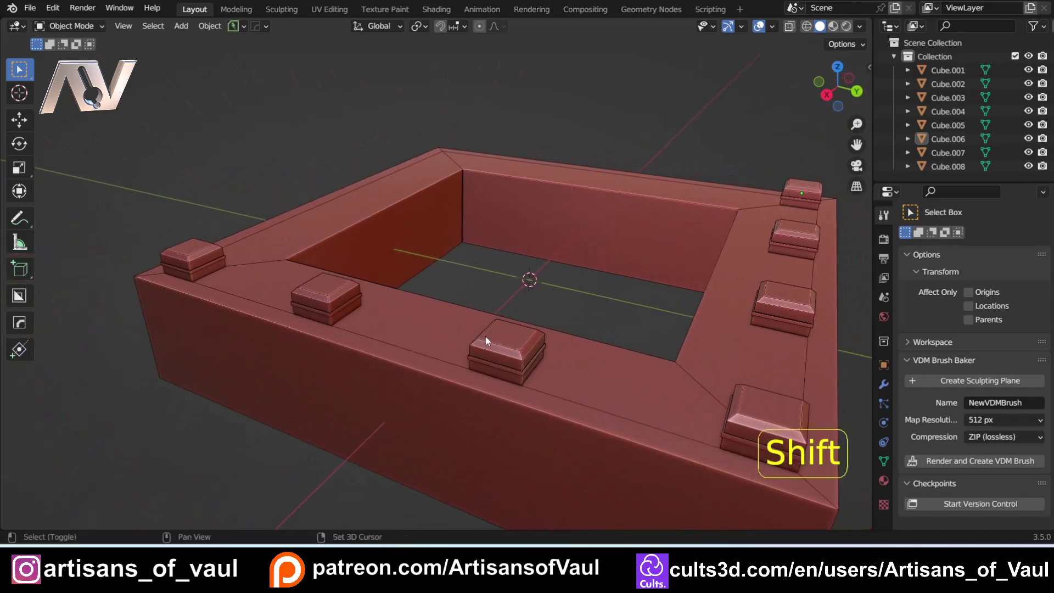
pyautogui.hotkey('shift', 'a')
pyautogui.moveTo(472, 254)
pyautogui.click(553, 283)
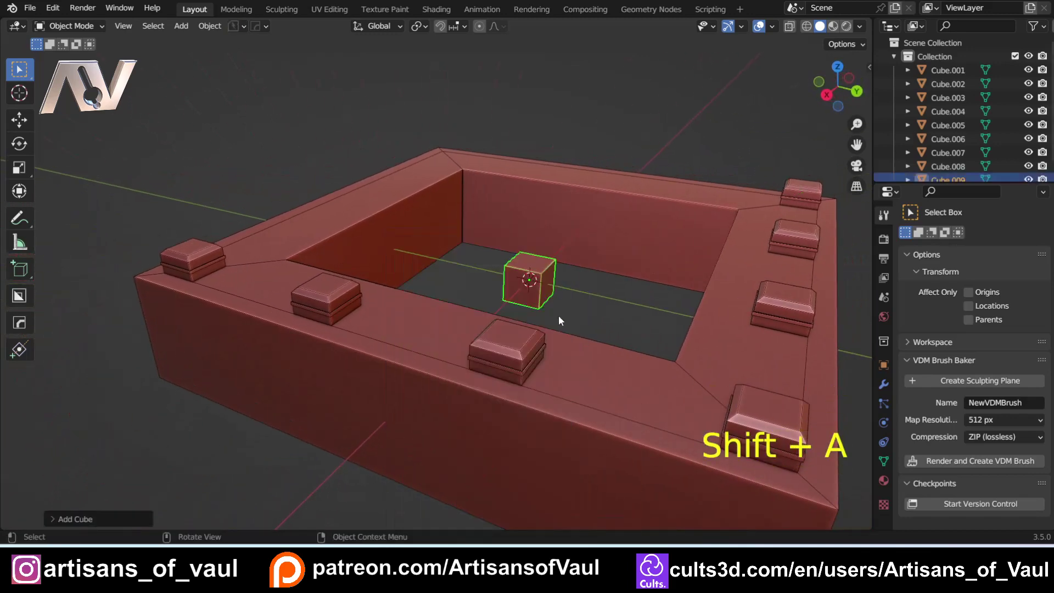
pyautogui.keyDown('shift'); pyautogui.click(209, 261); pyautogui.keyUp('shift')
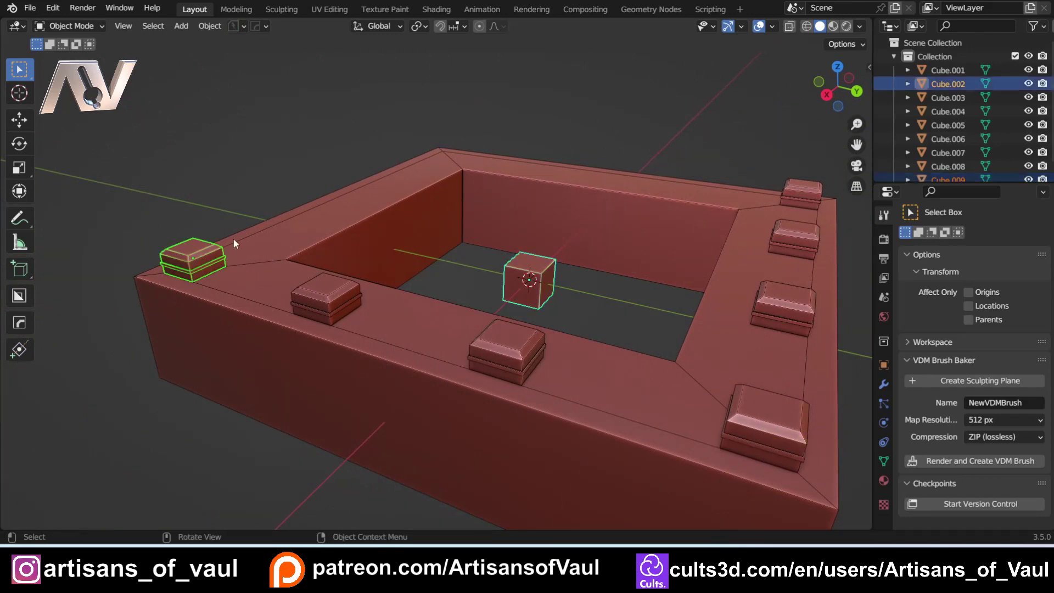
pyautogui.hotkey('alt', 'a')
pyautogui.click(188, 258)
pyautogui.scroll(4, 419, 289)
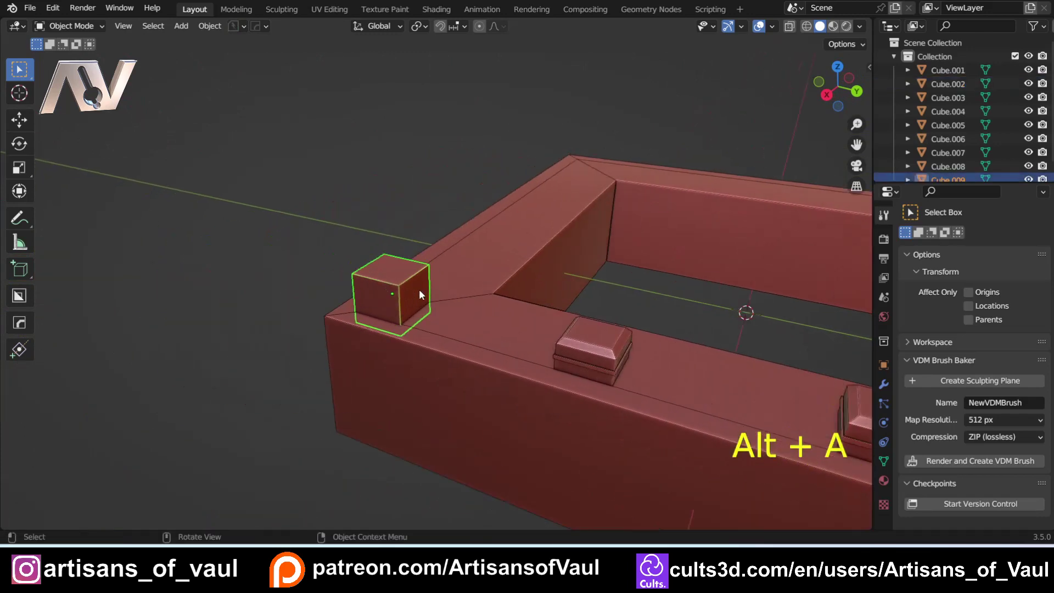
# - Scale the new cube down to fit within the corner box and raise it along Z above the box
pyautogui.press('a')
pyautogui.click(373, 283)
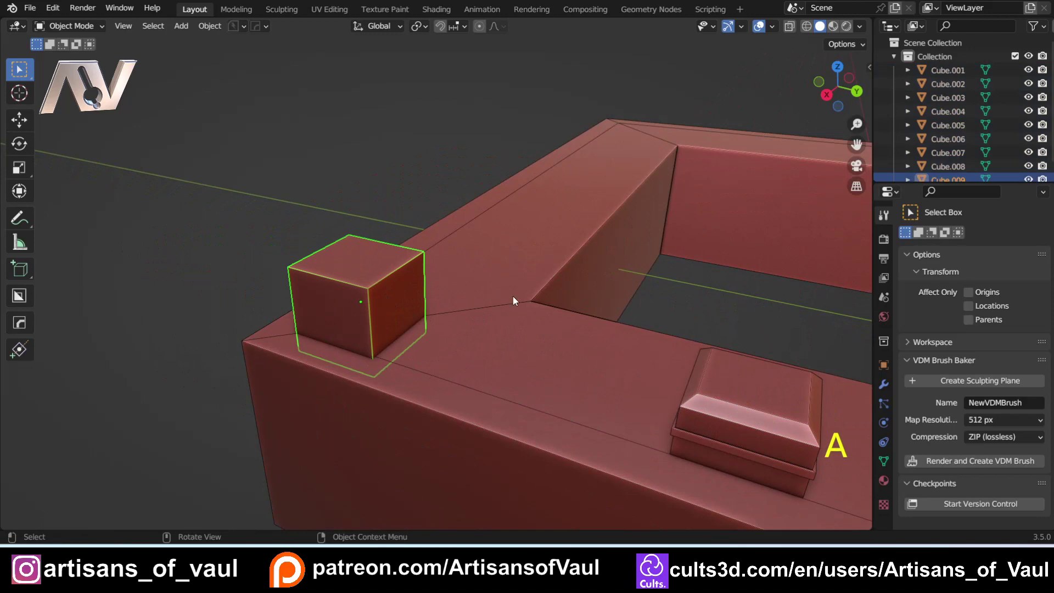
pyautogui.press('s')
pyautogui.click(430, 298)
pyautogui.moveTo(430, 298); pyautogui.dragTo(505, 338, button='middle')
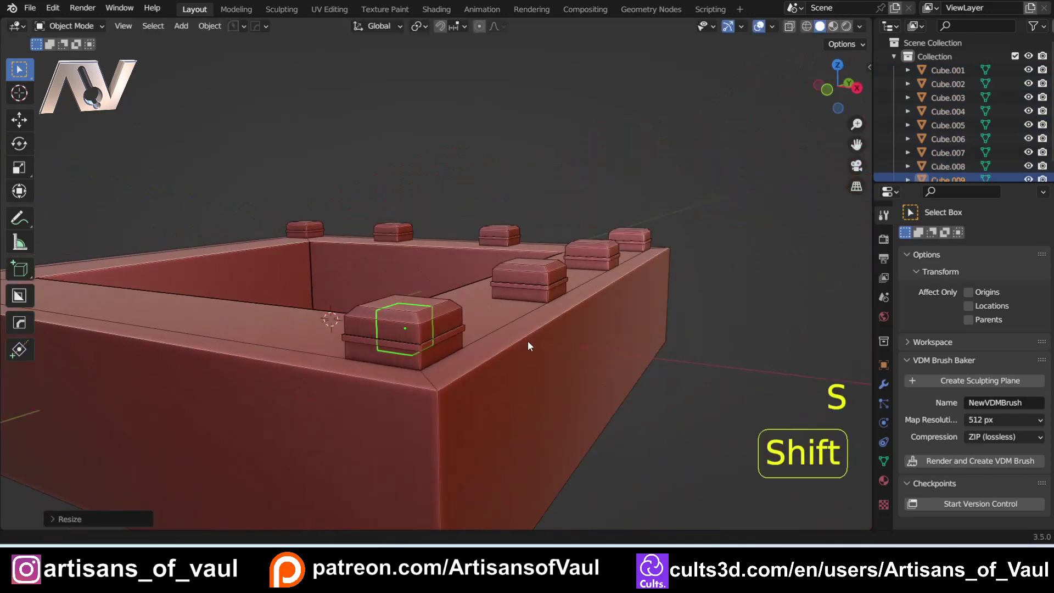
pyautogui.scroll(3, 516, 346)
pyautogui.press('g')
pyautogui.press('z')
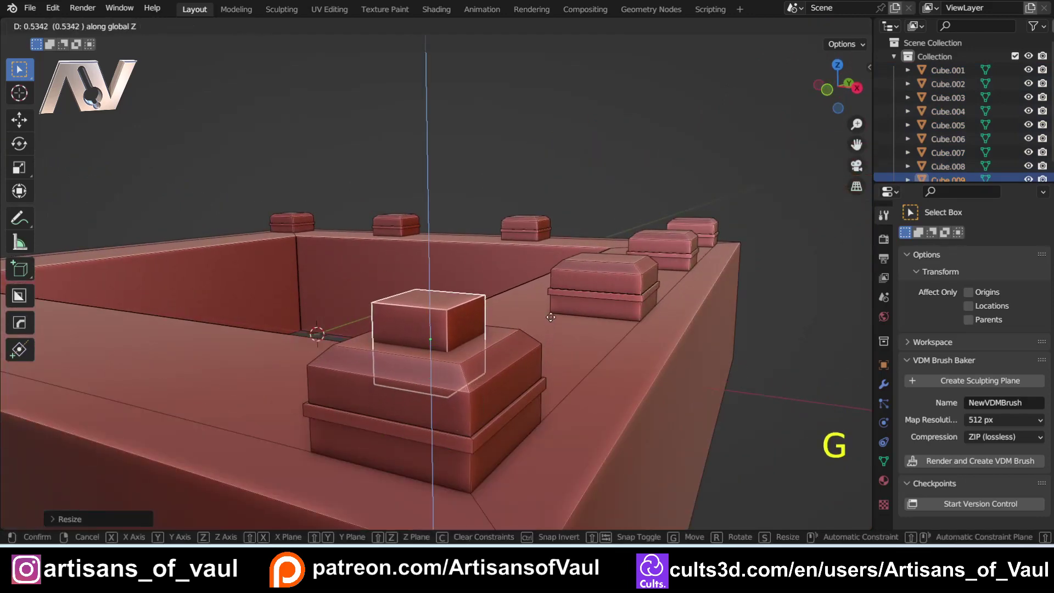
pyautogui.click(566, 258)
# - Resize the cube uniformly and widen it in X and Y only, keeping its height
pyautogui.moveTo(566, 258); pyautogui.dragTo(501, 292, button='middle')
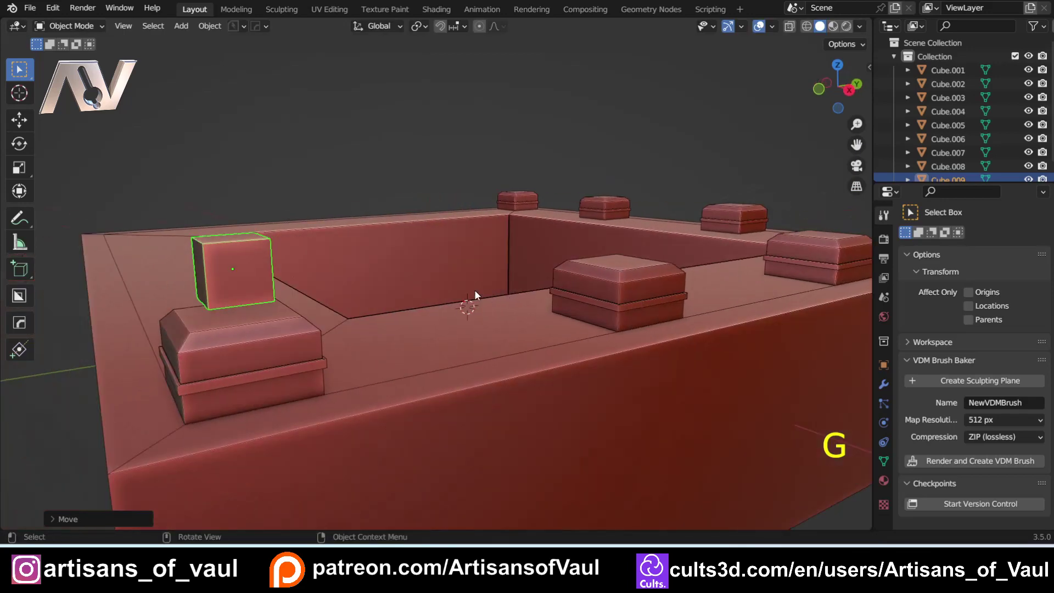
pyautogui.press('s')
pyautogui.click(356, 291)
pyautogui.moveTo(354, 292); pyautogui.dragTo(395, 331, button='middle')
pyautogui.scroll(3, 394, 332)
pyautogui.keyDown('shift'); pyautogui.moveTo(586, 287); pyautogui.dragTo(409, 324, button='middle'); pyautogui.keyUp('shift')
pyautogui.moveTo(409, 324); pyautogui.dragTo(503, 309, button='middle')
pyautogui.press('s')
pyautogui.hotkey('shift', 'z')
pyautogui.click(679, 301)
# - Extrude one side face of the raised cube outward and scale its end face down to form a taper
pyautogui.moveTo(678, 301); pyautogui.dragTo(541, 274, button='middle')
pyautogui.press('Tab')
pyautogui.click(390, 251)
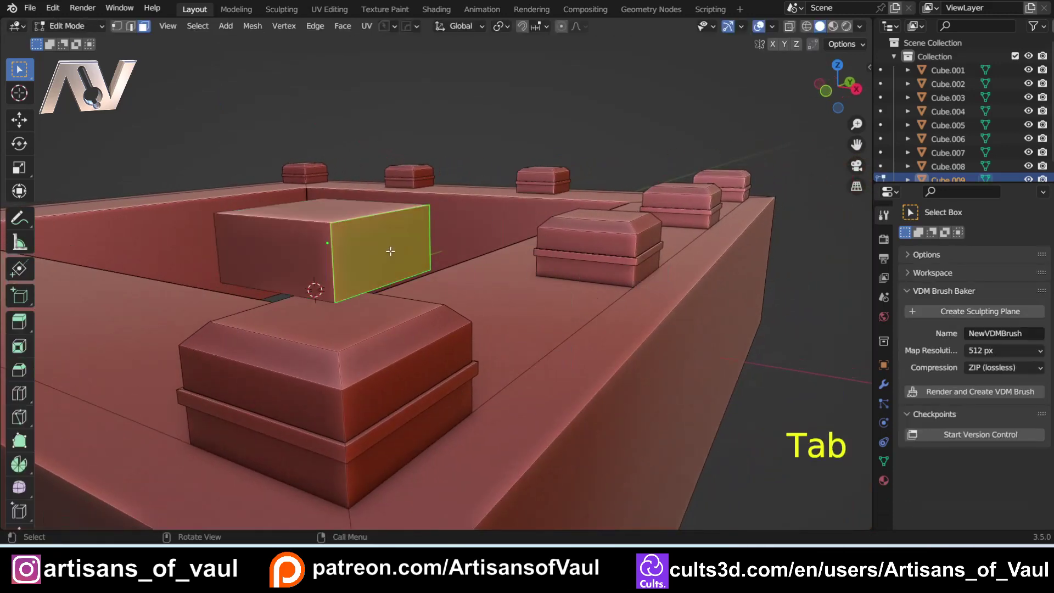
pyautogui.press('e')
pyautogui.click(610, 286)
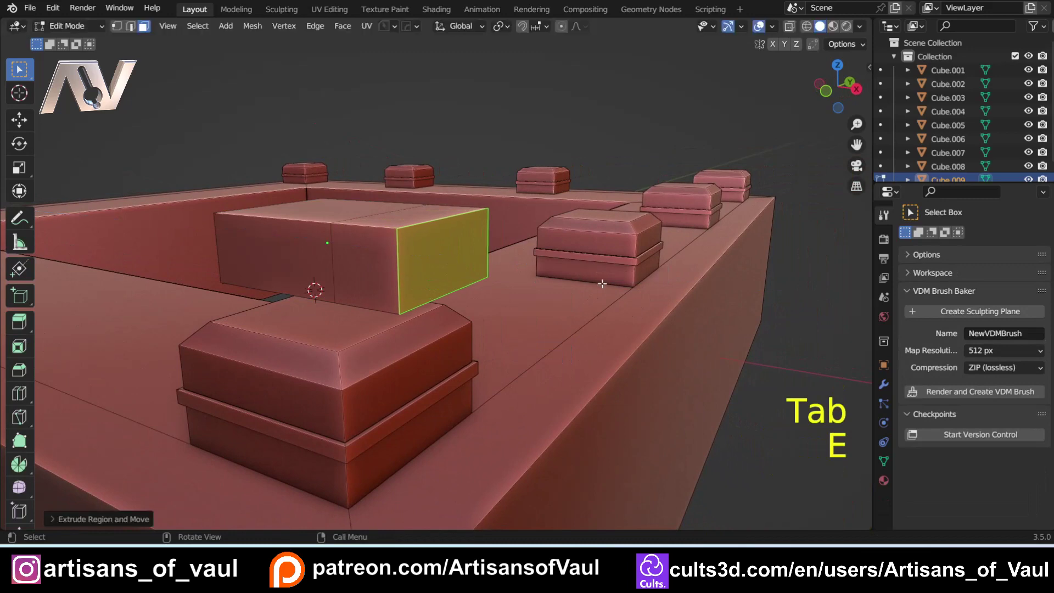
pyautogui.press('s')
pyautogui.click(558, 280)
# - Apply the cube's scale and bevel the vertical edges where the taper begins with multiple segments
pyautogui.moveTo(382, 269)
pyautogui.keyDown('shift'); pyautogui.mouseDown(button='middle')
pyautogui.moveTo(418, 288)
pyautogui.moveTo(432, 269)
pyautogui.moveTo(357, 320)
pyautogui.moveTo(382, 290)
pyautogui.mouseUp(button='middle'); pyautogui.keyUp('shift')
pyautogui.scroll(3, 406, 267)
pyautogui.press('Tab')
pyautogui.hotkey('ctrl', 'a')
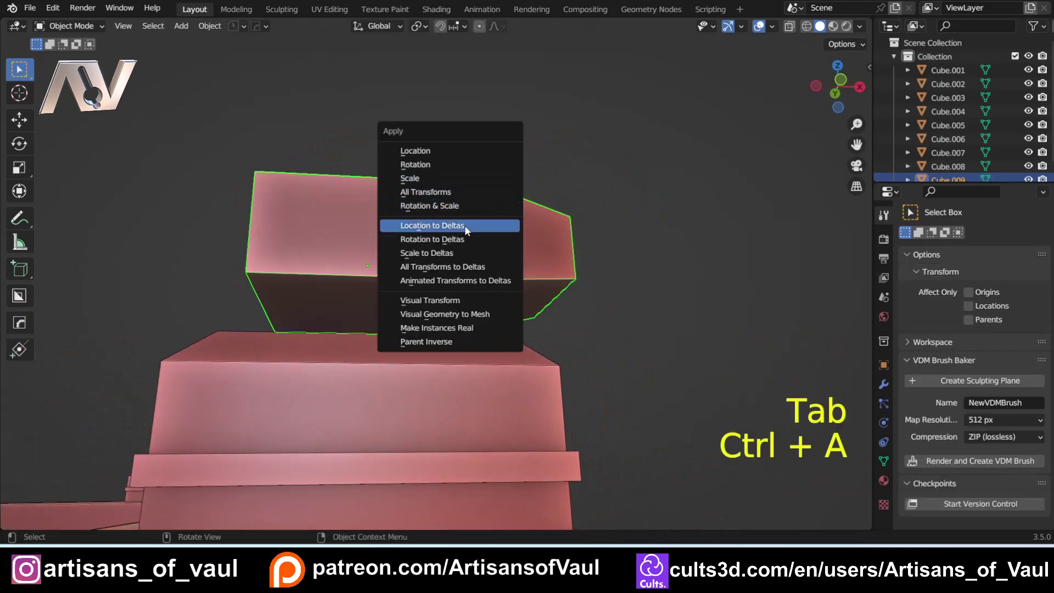
pyautogui.click(465, 178)
pyautogui.press('Tab')
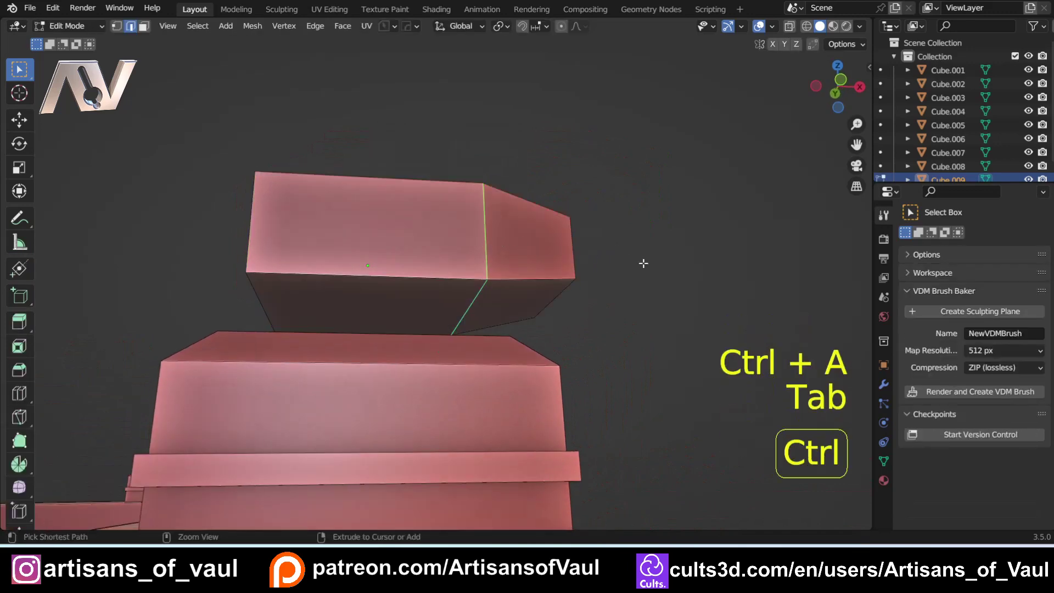
pyautogui.hotkey('ctrl', 'b')
pyautogui.scroll(8, 655, 254)
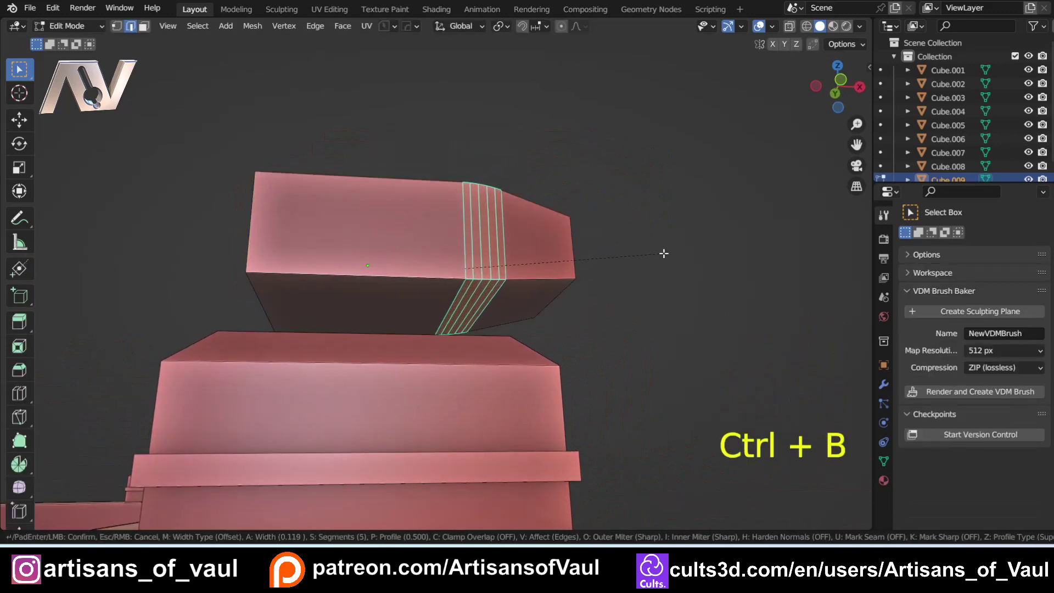
pyautogui.click(665, 253)
# - Bevel the two vertical corner edges at the block's untapered end
pyautogui.click(301, 241)
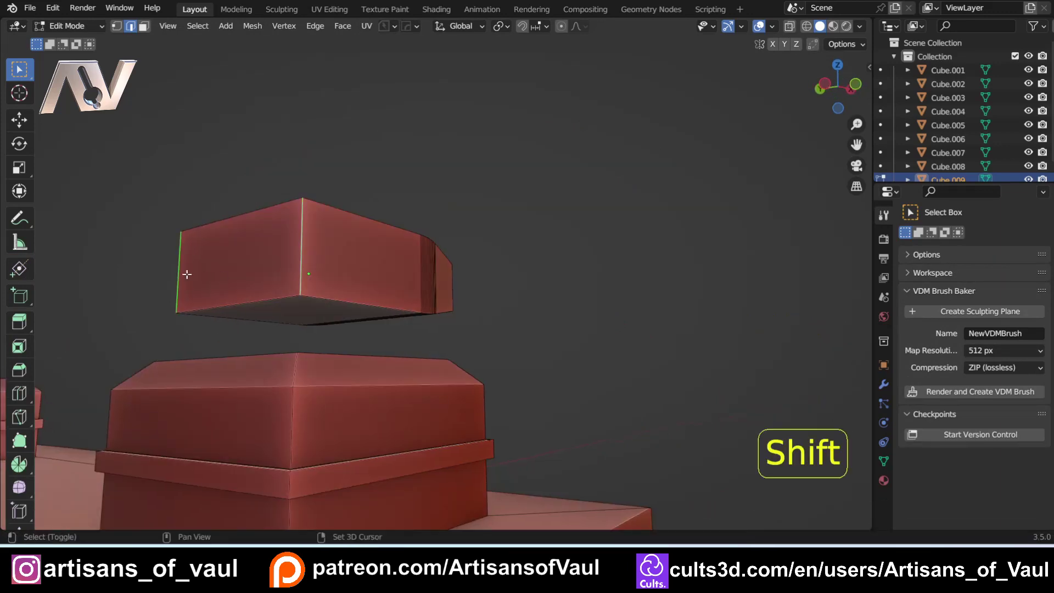
pyautogui.keyDown('shift'); pyautogui.click(186, 273); pyautogui.keyUp('shift')
pyautogui.hotkey('ctrl', 'b')
pyautogui.click(558, 279)
# - Bevel the whole top edge loop of the tapered block with 16 segments and return to Object Mode
pyautogui.moveTo(557, 279); pyautogui.dragTo(527, 384, button='middle')
pyautogui.keyDown('alt'); pyautogui.click(351, 242); pyautogui.keyUp('alt')
pyautogui.keyDown('alt'); pyautogui.keyDown('shift'); pyautogui.click(428, 145); pyautogui.keyUp('shift'); pyautogui.keyUp('alt')
pyautogui.hotkey('ctrl', 'b')
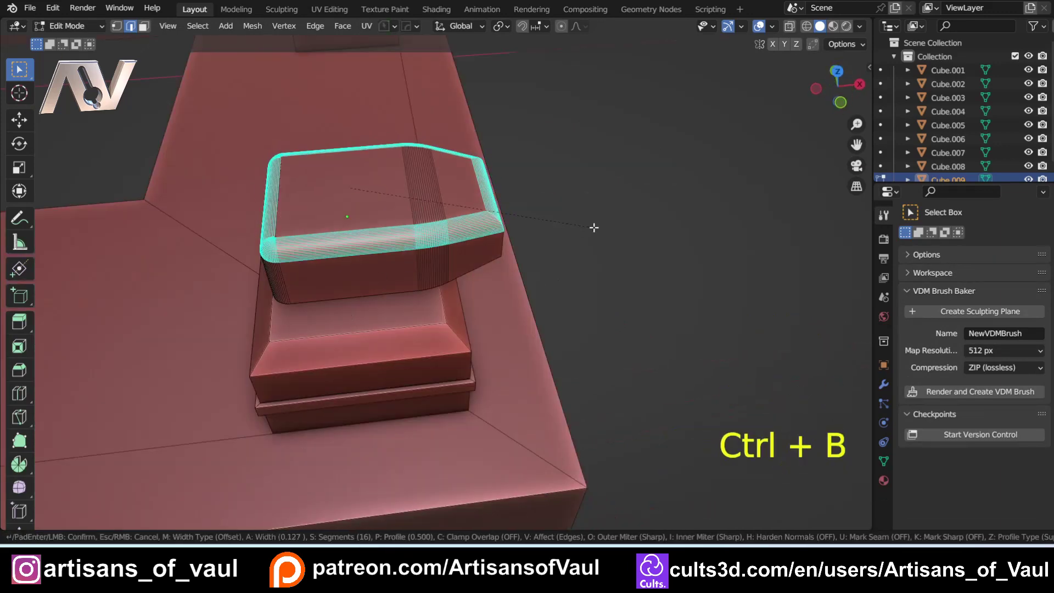
pyautogui.click(594, 228)
pyautogui.moveTo(594, 229); pyautogui.dragTo(535, 182, button='middle')
pyautogui.press('Tab')
pyautogui.click(411, 131)
# - Inset the main flat face on the block's underside by about 0.107
pyautogui.moveTo(346, 293); pyautogui.dragTo(380, 300, button='middle')
pyautogui.click(344, 243)
pyautogui.scroll(1, 344, 244)
pyautogui.press('Tab')
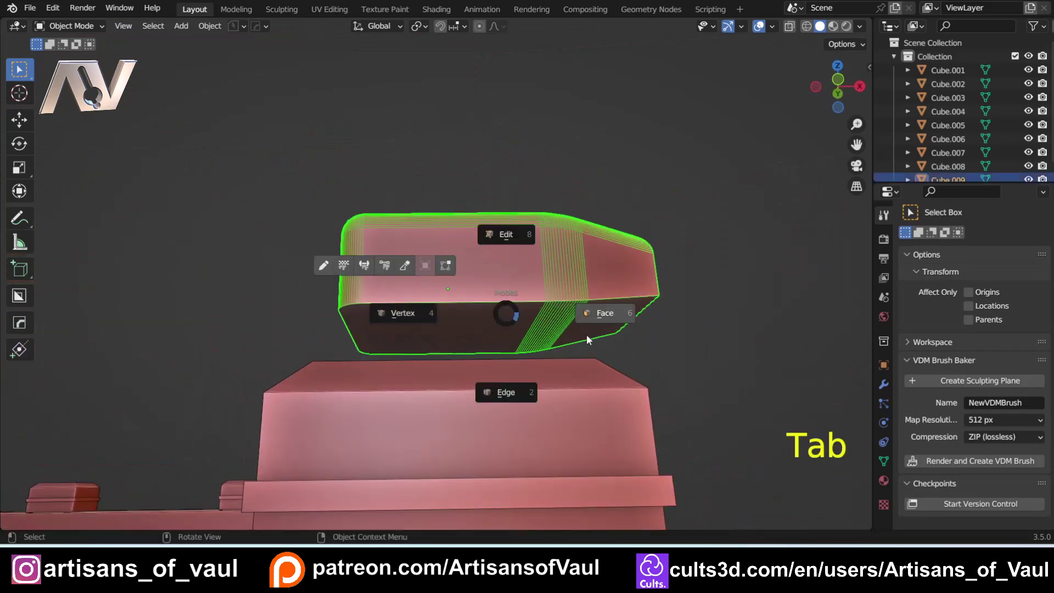
pyautogui.click(583, 336)
pyautogui.scroll(3, 508, 318)
pyautogui.click(532, 331)
pyautogui.press('i')
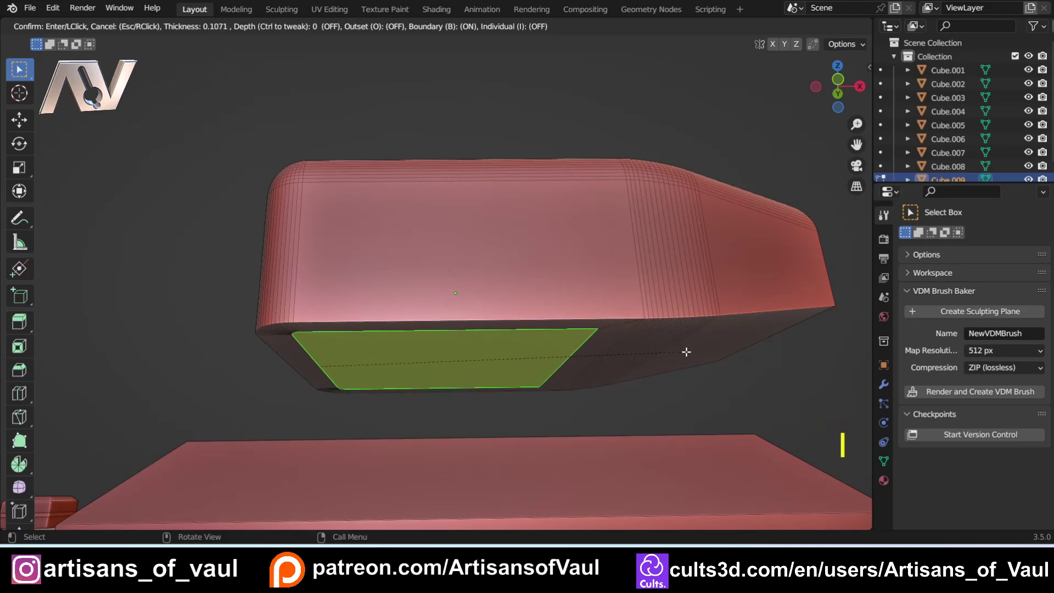
pyautogui.click(686, 352)
# - Subdivide the four straight edges of the inset face on the block's underside and open the operation's settings
pyautogui.press('Tab')
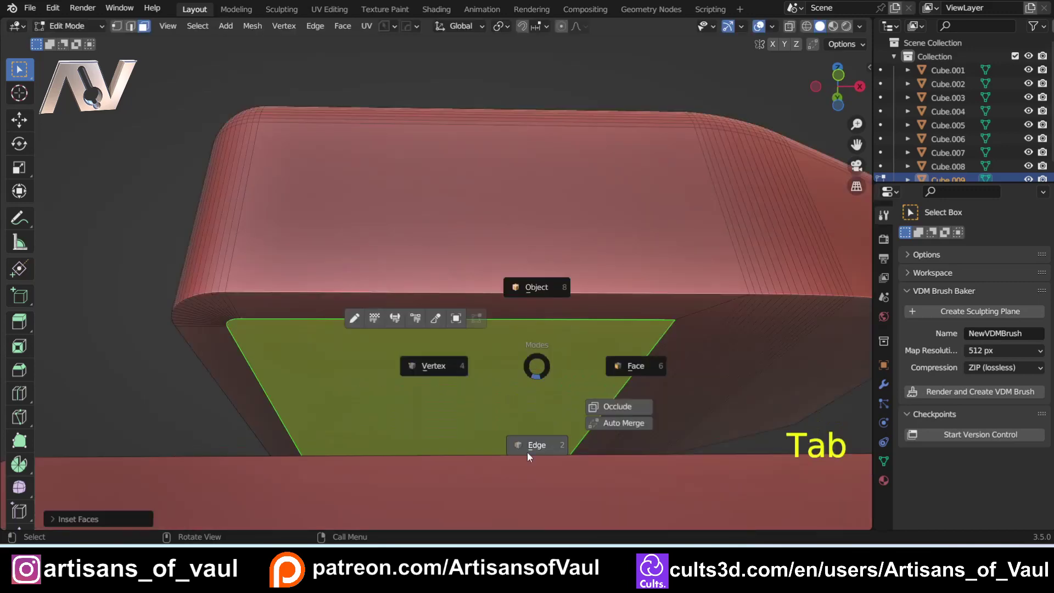
pyautogui.click(527, 451)
pyautogui.click(522, 330)
pyautogui.keyDown('shift'); pyautogui.click(603, 402); pyautogui.keyUp('shift')
pyautogui.moveTo(499, 381); pyautogui.dragTo(452, 428, button='middle')
pyautogui.keyDown('shift'); pyautogui.click(287, 403); pyautogui.keyUp('shift')
pyautogui.hotkey('ctrl', 'e')
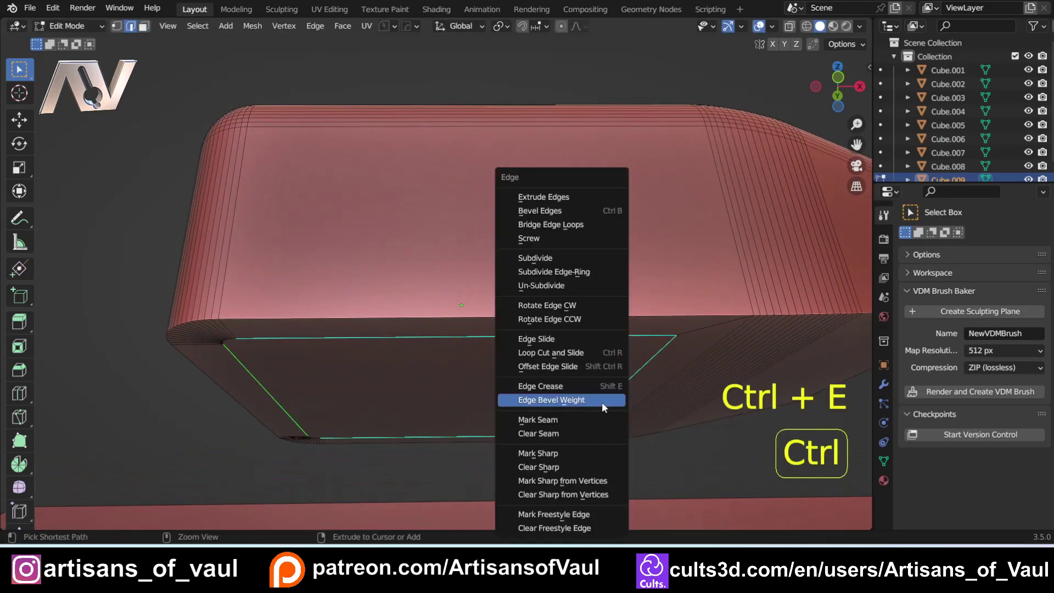
pyautogui.click(549, 258)
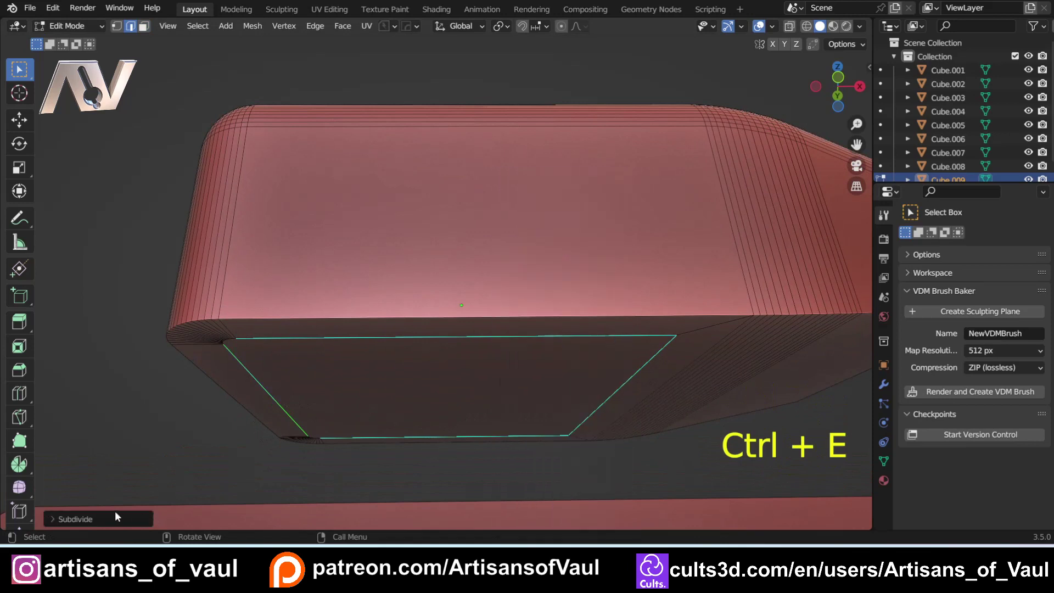
pyautogui.click(75, 518)
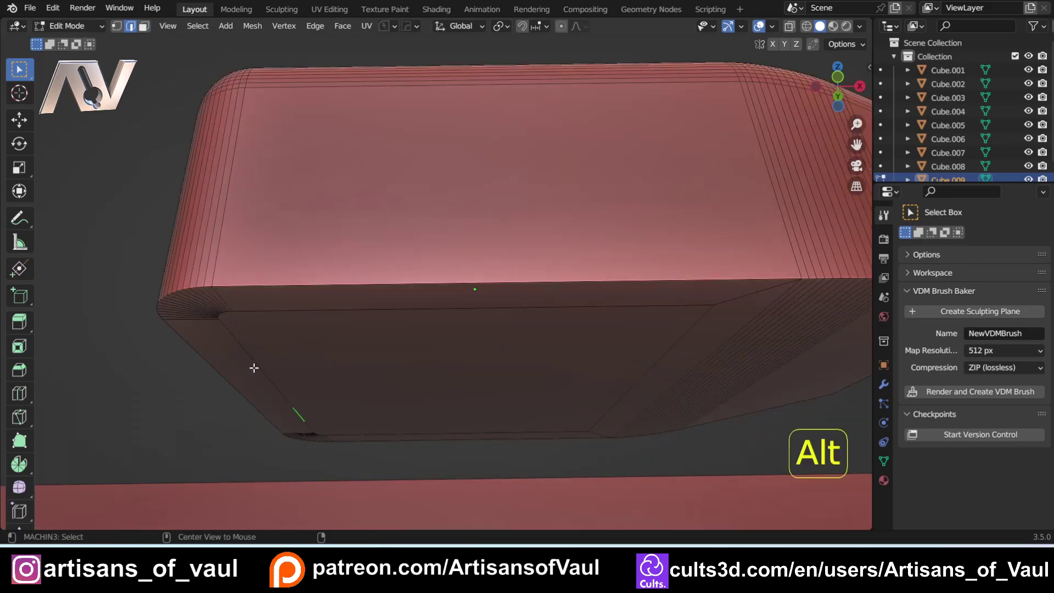
# - Select the complete border of the inset underside face and turn it into a circle with LoopTools Circle
pyautogui.keyDown('alt'); pyautogui.click(253, 367); pyautogui.keyUp('alt')
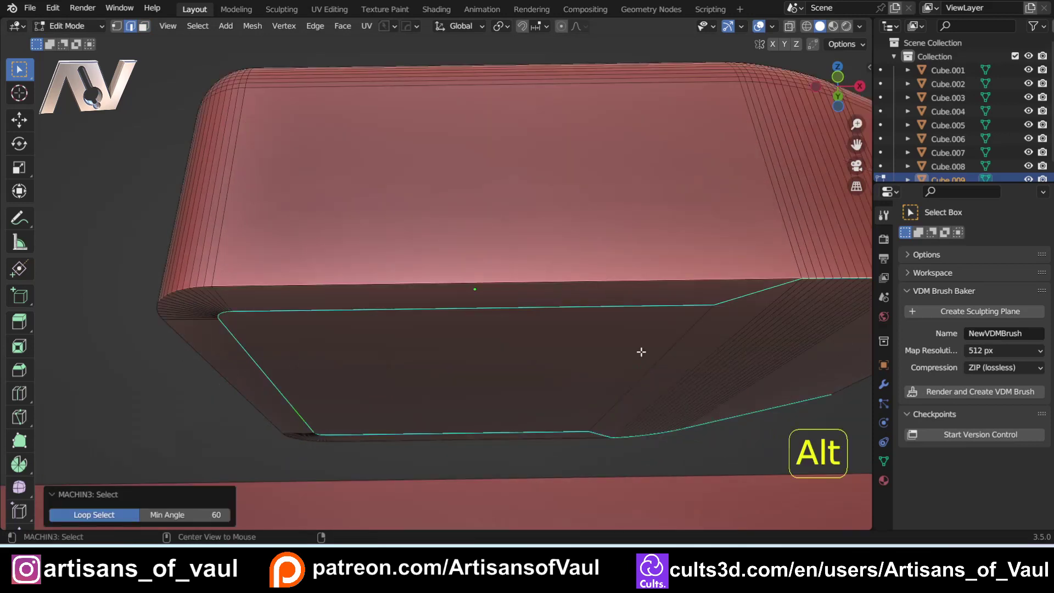
pyautogui.keyDown('alt'); pyautogui.click(685, 339); pyautogui.keyUp('alt')
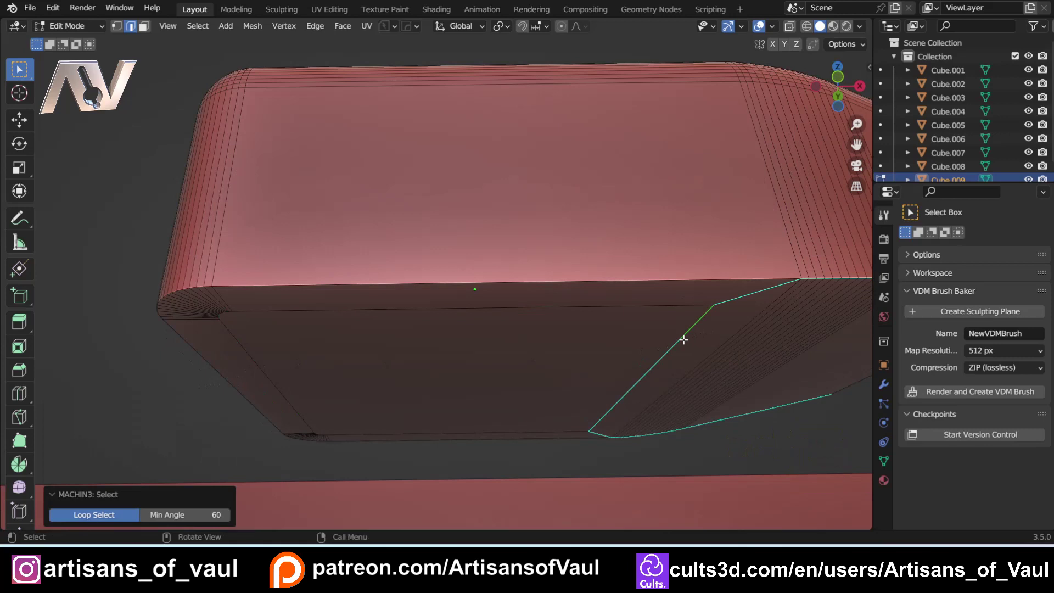
pyautogui.click(698, 322)
pyautogui.keyDown('ctrl'); pyautogui.click(563, 432); pyautogui.keyUp('ctrl')
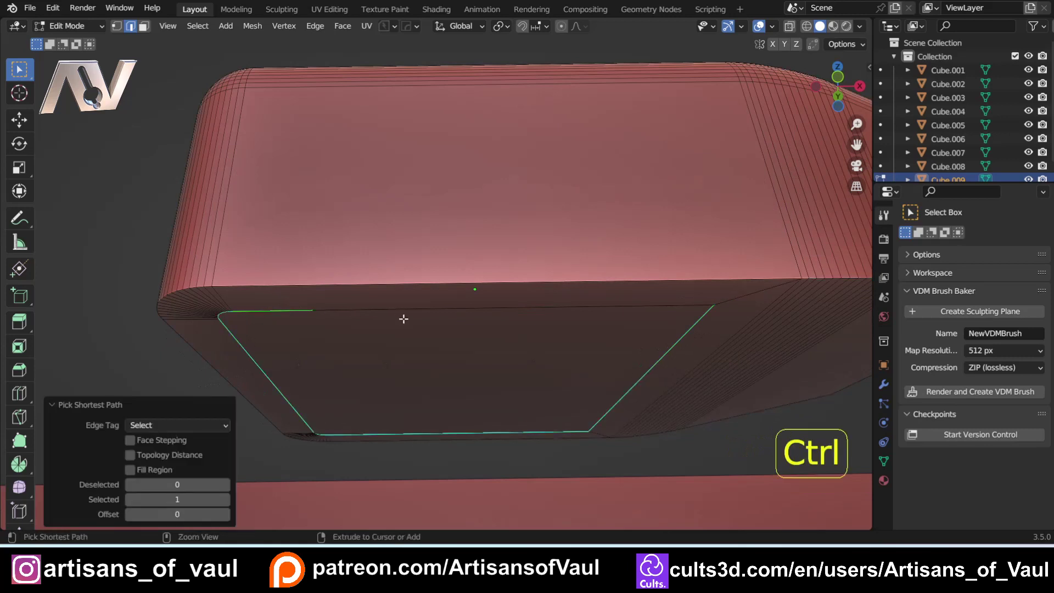
pyautogui.keyDown('ctrl'); pyautogui.click(670, 306); pyautogui.keyUp('ctrl')
pyautogui.press('n')
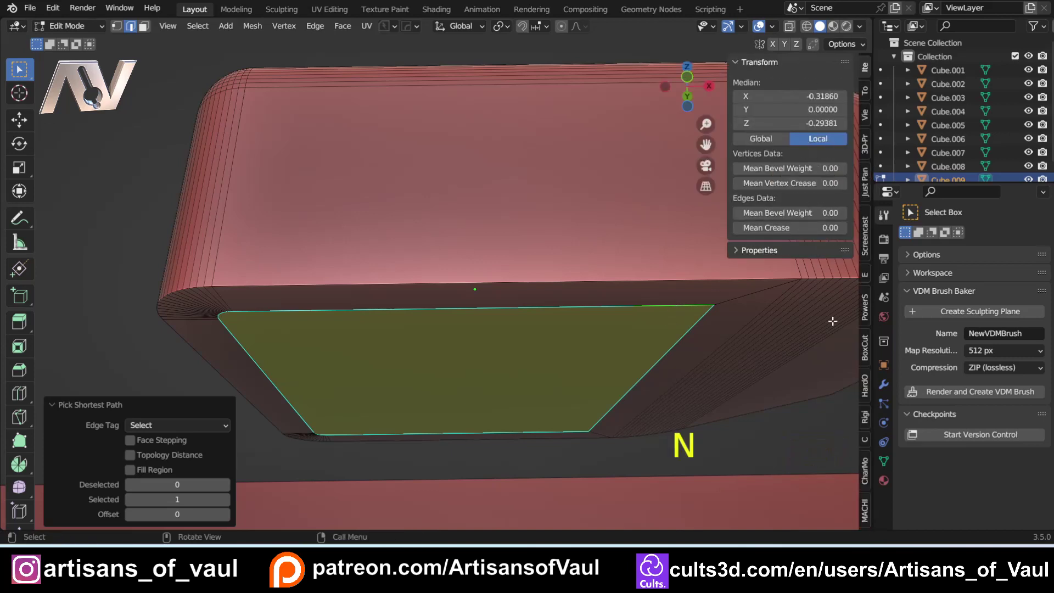
pyautogui.click(865, 277)
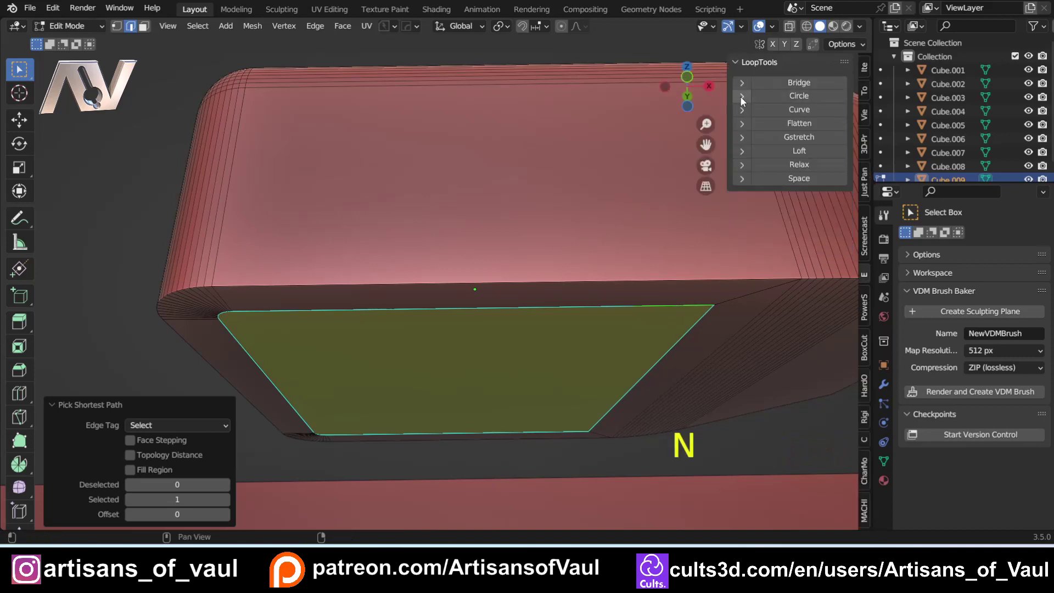
pyautogui.click(776, 97)
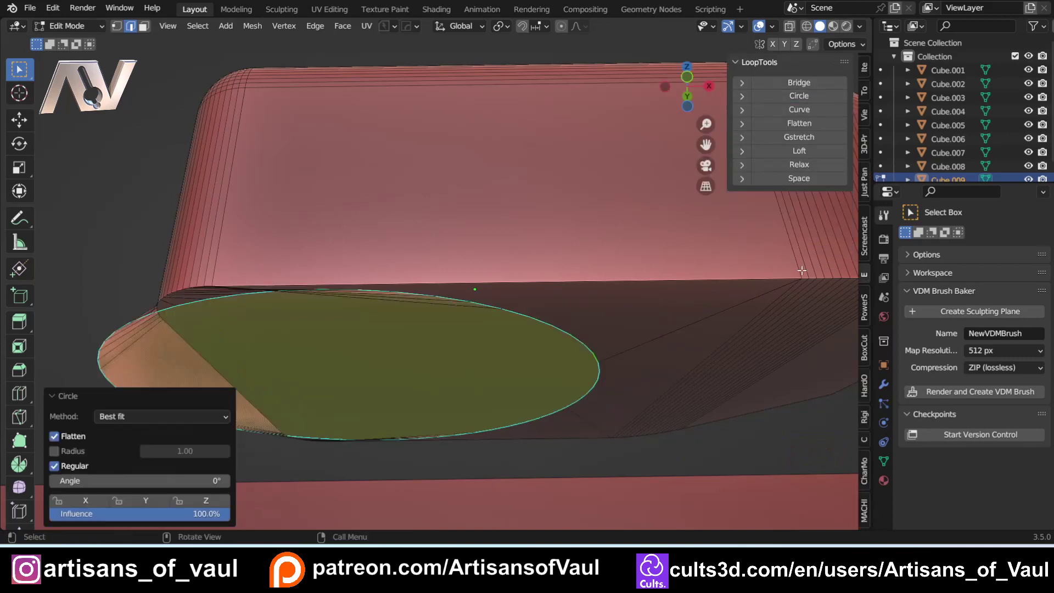
# - Scale the circle to about 0.58, move it about 0.317 along X, and enlarge it to fit the underside
pyautogui.press('s')
pyautogui.click(607, 299)
pyautogui.press('g')
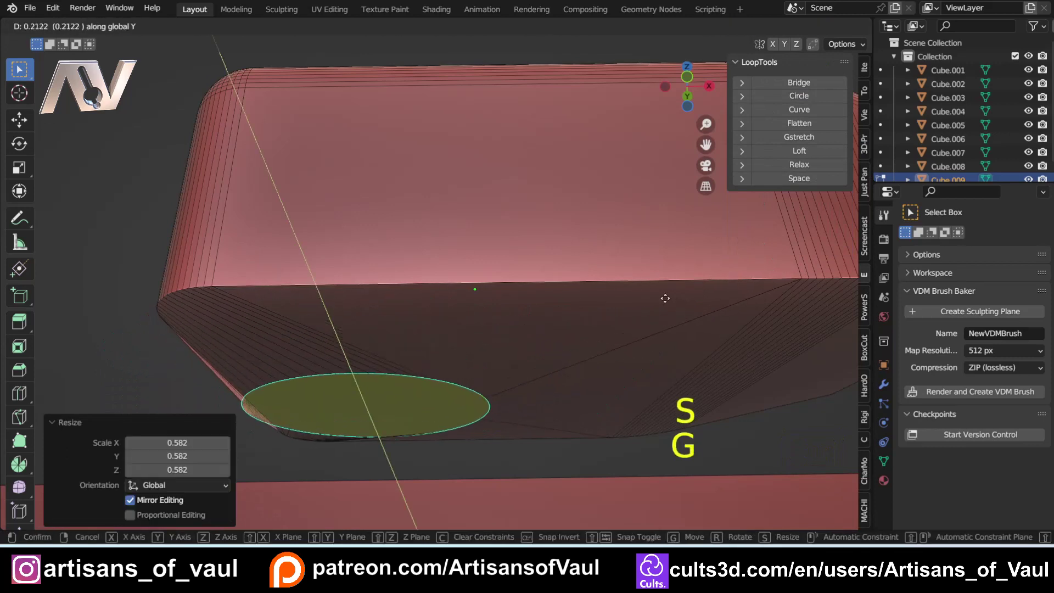
pyautogui.press('x')
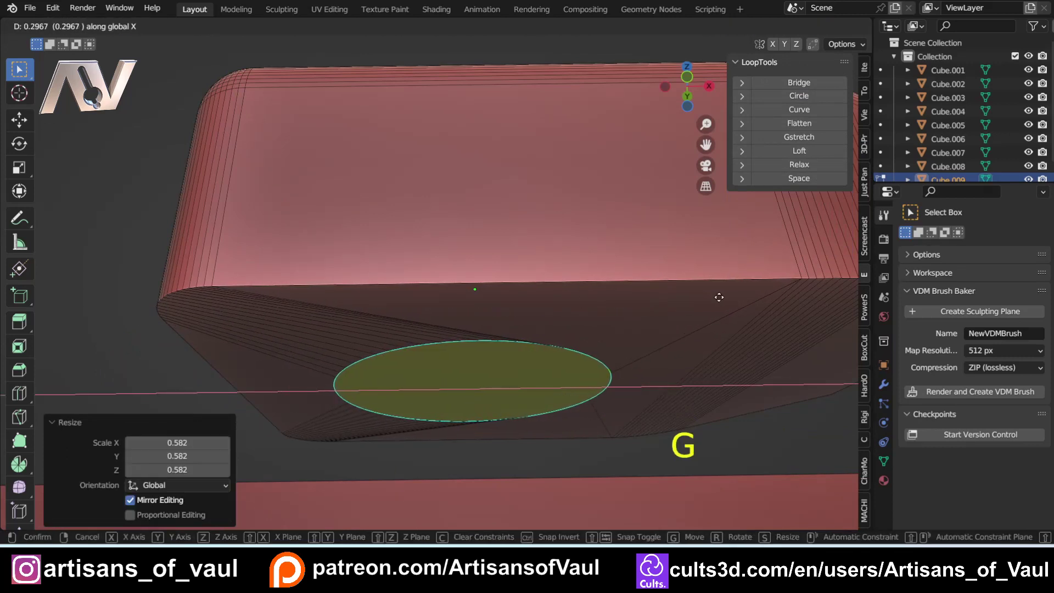
pyautogui.click(720, 297)
pyautogui.press('s')
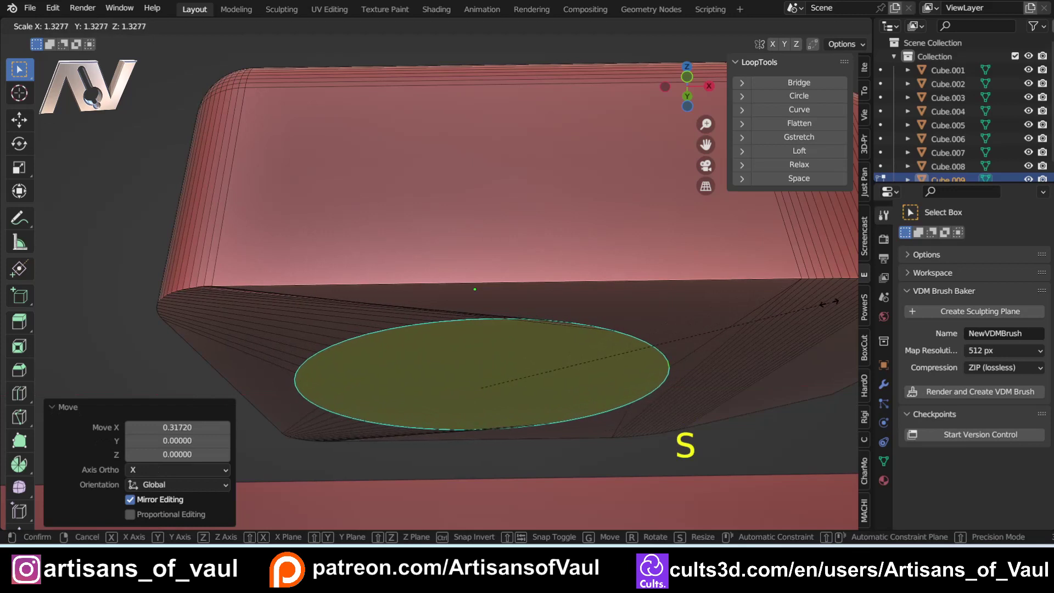
pyautogui.click(829, 303)
# - Extrude the circular face outward about 0.059 and set the block's origin to that face
pyautogui.click(675, 340)
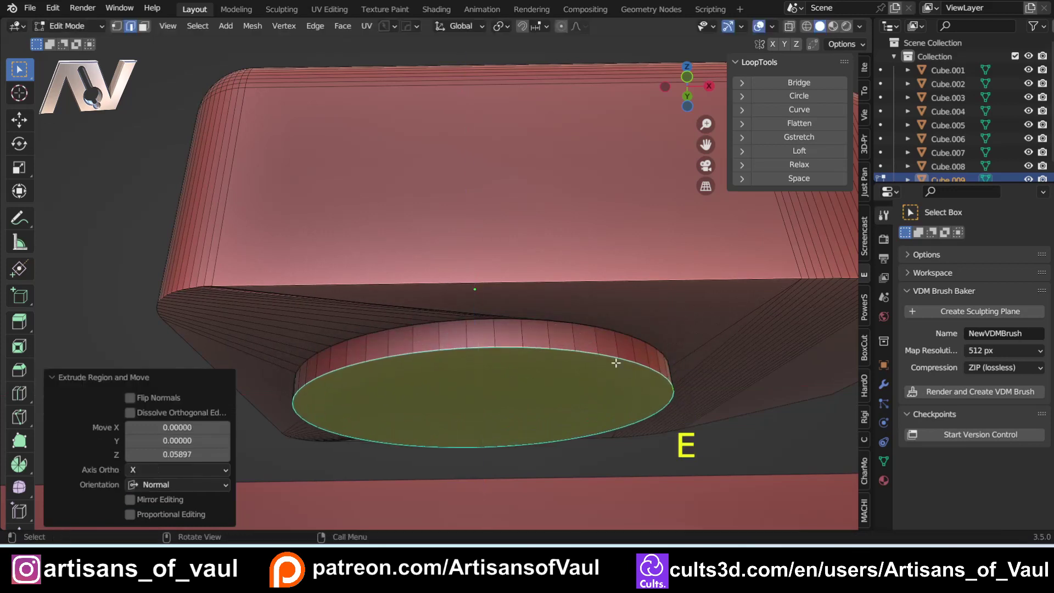
pyautogui.press('Tab')
pyautogui.click(730, 403)
pyautogui.hotkey('shift', 's')
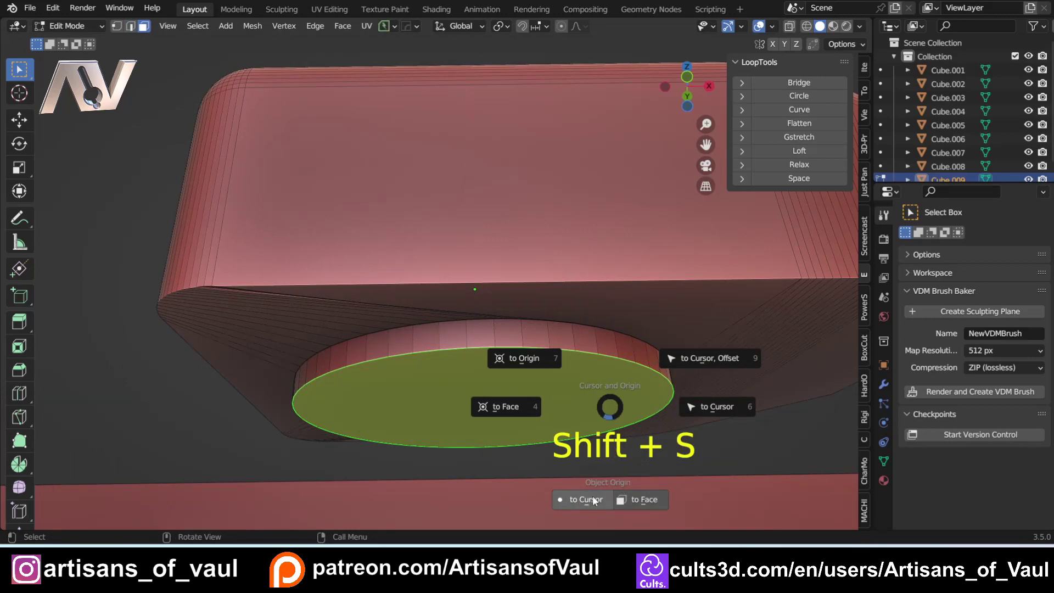
pyautogui.click(642, 499)
pyautogui.press('Tab')
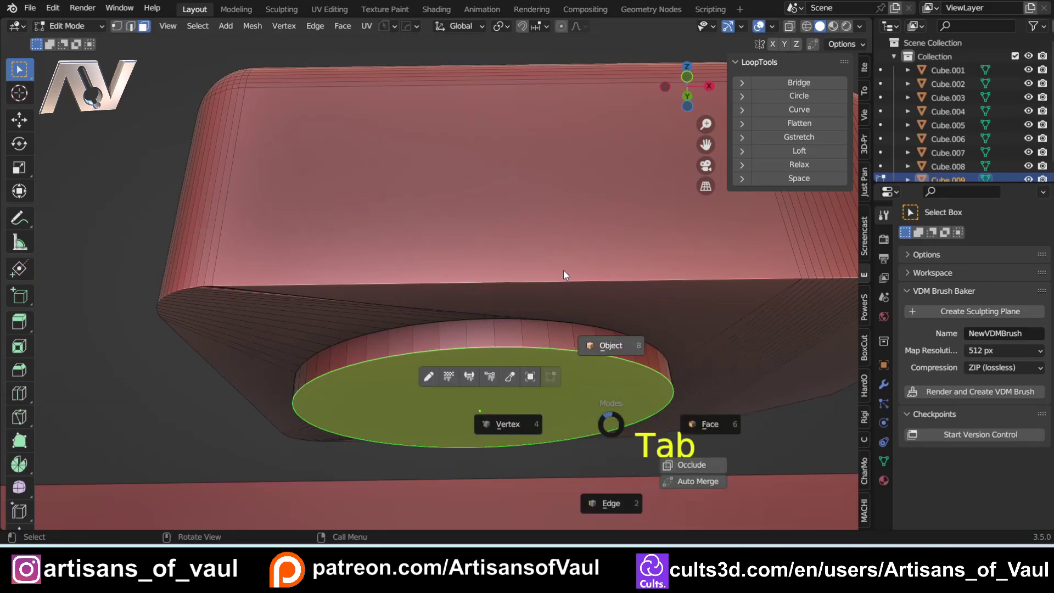
pyautogui.click(563, 271)
# - Lower the block along Z until its circular base rests on top of the corner box
pyautogui.scroll(-5, 571, 245)
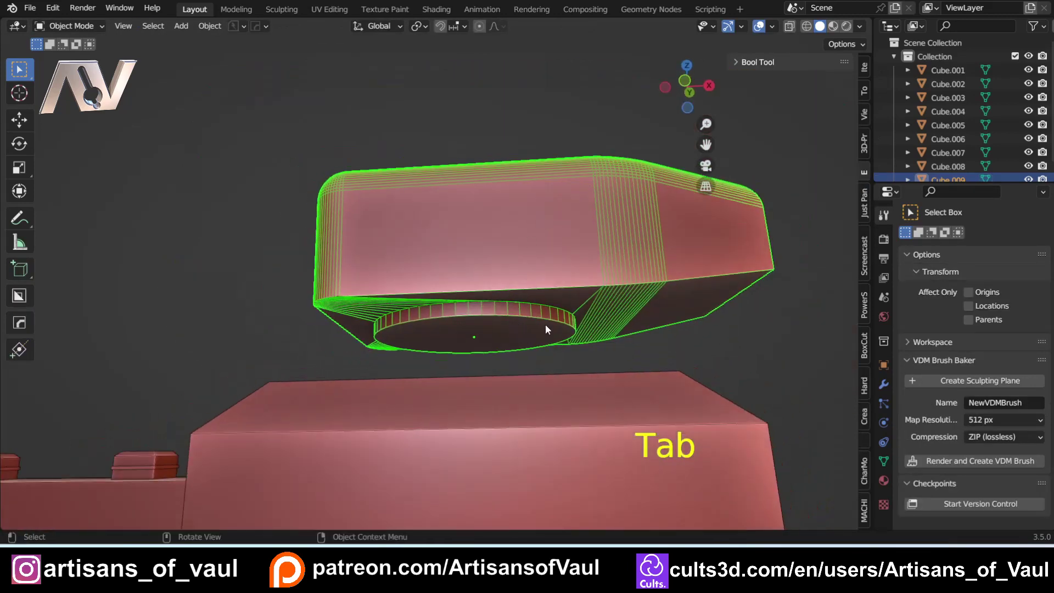
pyautogui.moveTo(526, 335); pyautogui.dragTo(538, 296, button='middle')
pyautogui.press('g')
pyautogui.press('z')
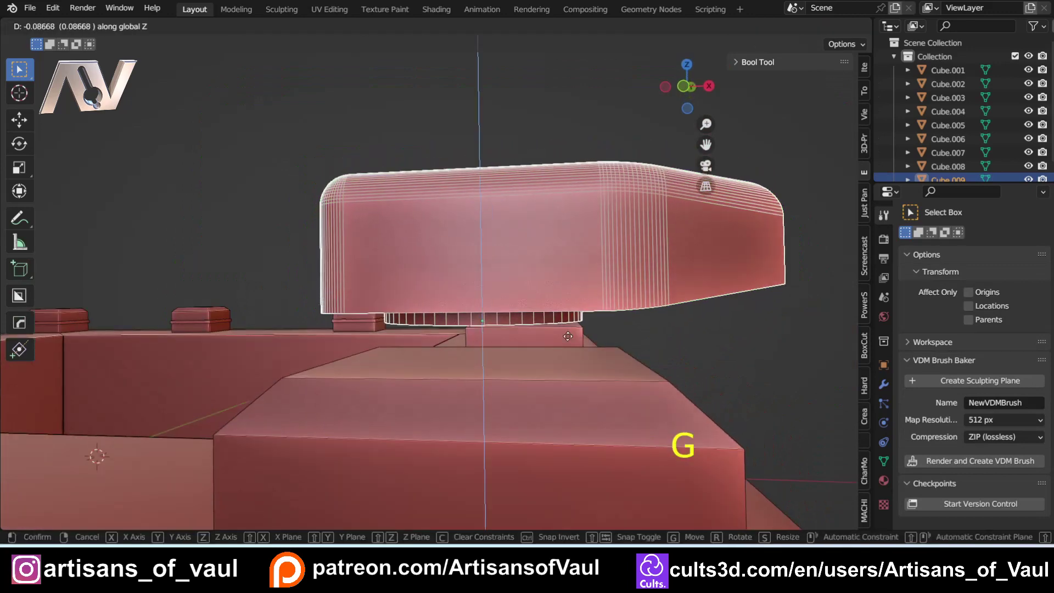
pyautogui.click(555, 368)
pyautogui.moveTo(556, 367); pyautogui.dragTo(506, 286, button='middle')
pyautogui.scroll(-4, 506, 286)
pyautogui.keyDown('shift'); pyautogui.moveTo(506, 285); pyautogui.dragTo(466, 236, button='middle'); pyautogui.keyUp('shift')
pyautogui.moveTo(467, 236); pyautogui.dragTo(368, 176, button='middle')
pyautogui.moveTo(456, 291); pyautogui.dragTo(322, 196, button='middle')
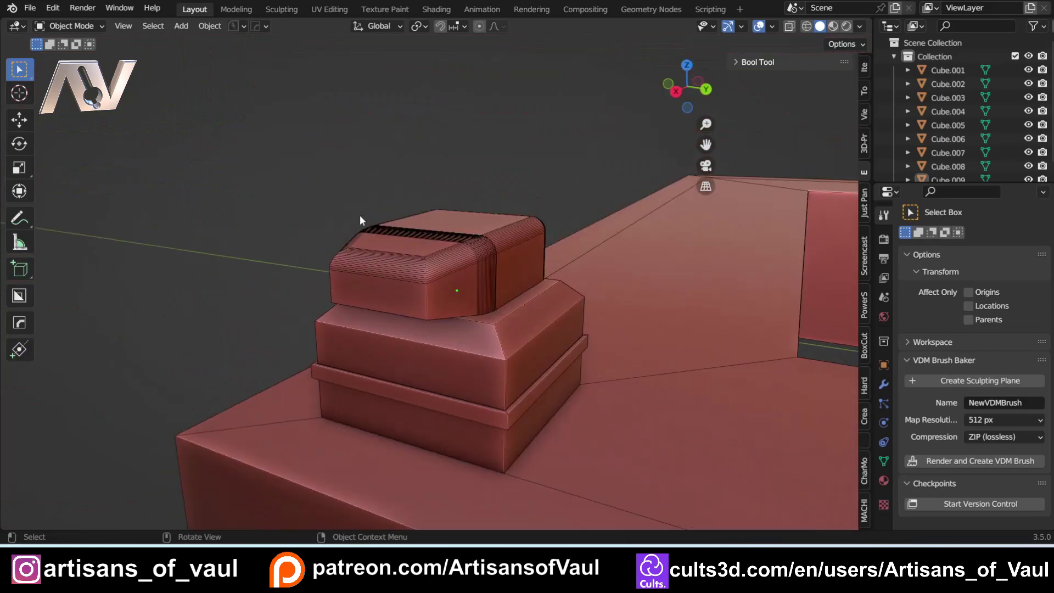
# - Hide the sidebar, disable the wireframe overlay in the viewport and reselect the rounded block
pyautogui.press('n')
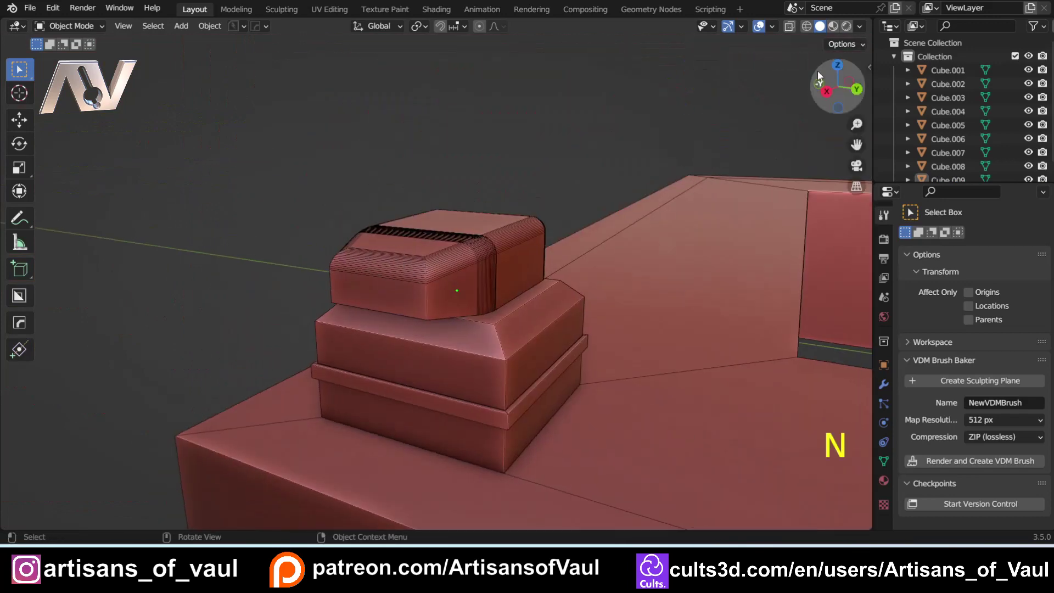
pyautogui.click(772, 32)
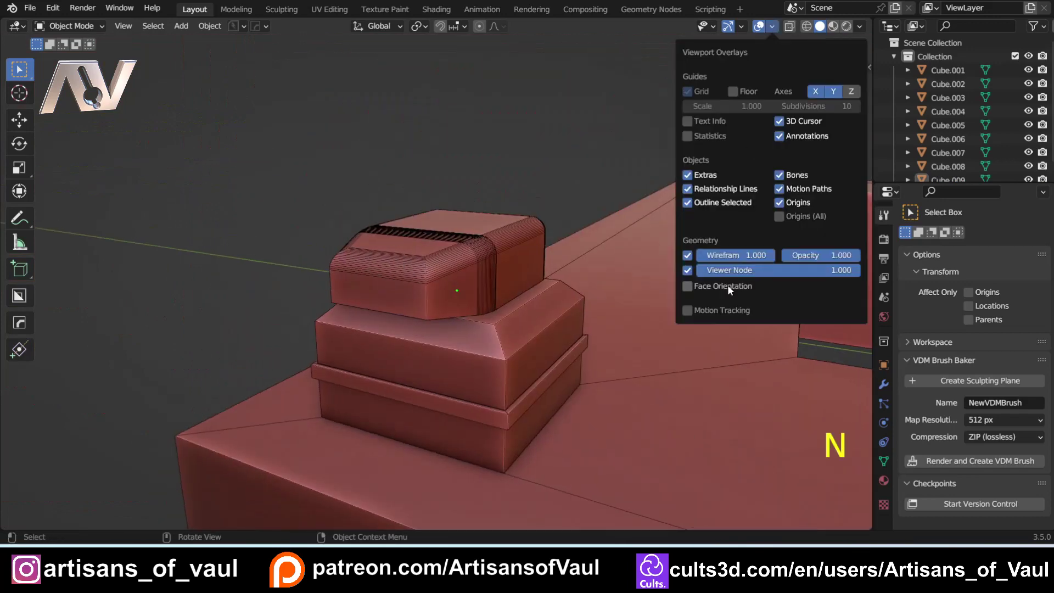
pyautogui.click(687, 255)
pyautogui.click(432, 241)
pyautogui.moveTo(375, 187); pyautogui.dragTo(396, 280, button='middle')
pyautogui.scroll(-4, 394, 278)
pyautogui.scroll(4, 381, 290)
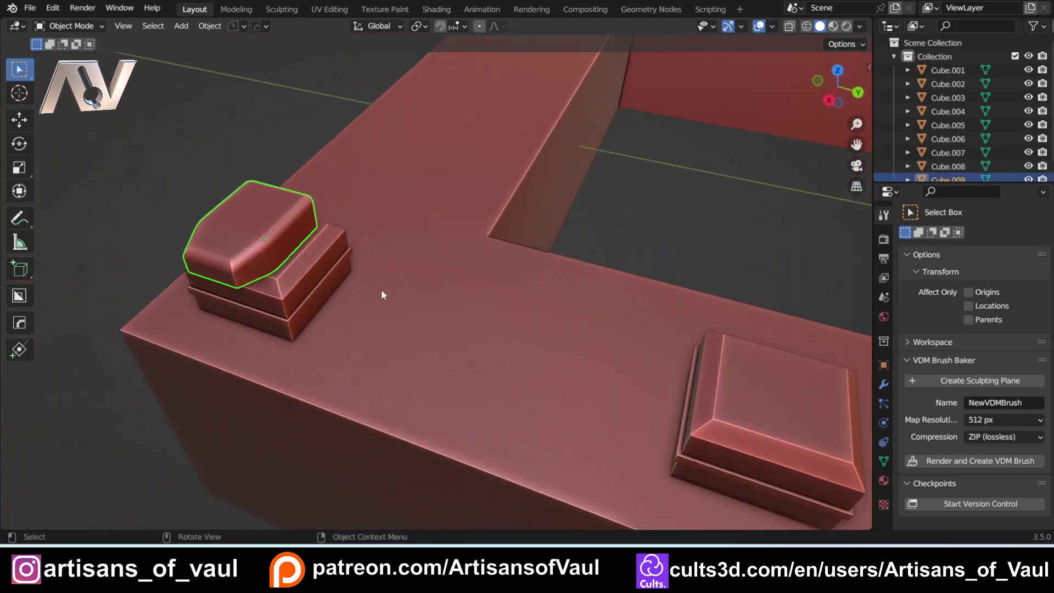
# - Enlarge the rounded block slightly and uniformly on the corner box, apply its scale and keep it selected
pyautogui.press('s')
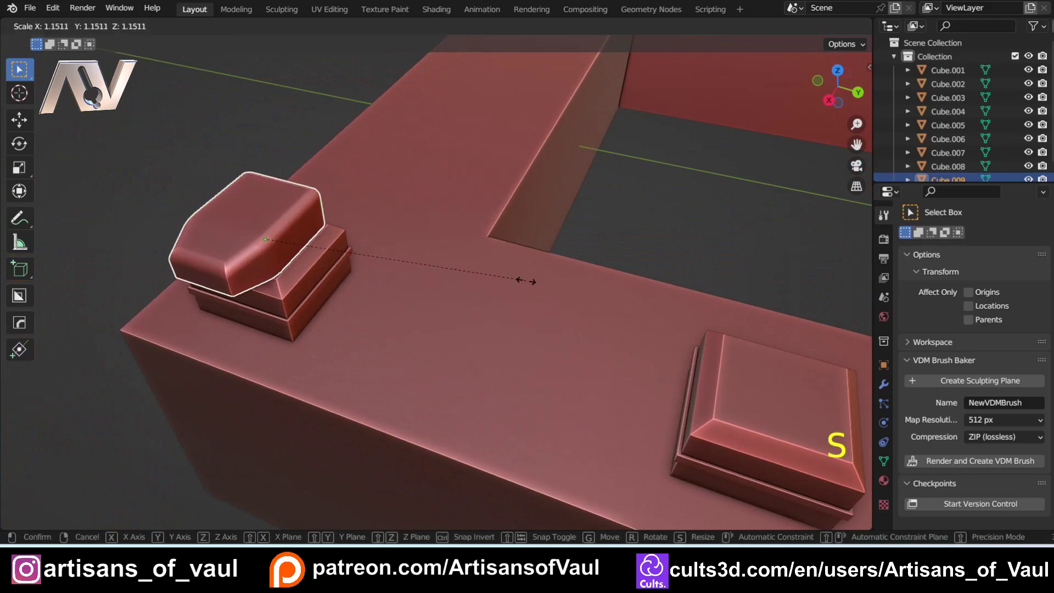
pyautogui.click(542, 282)
pyautogui.moveTo(469, 318)
pyautogui.mouseDown(button='middle')
pyautogui.moveTo(465, 247)
pyautogui.moveTo(488, 308)
pyautogui.mouseUp(button='middle')
pyautogui.click(569, 243)
pyautogui.scroll(-2, 567, 247)
pyautogui.click(323, 272)
pyautogui.hotkey('ctrl', 'a')
pyautogui.click(367, 275)
pyautogui.click(287, 251)
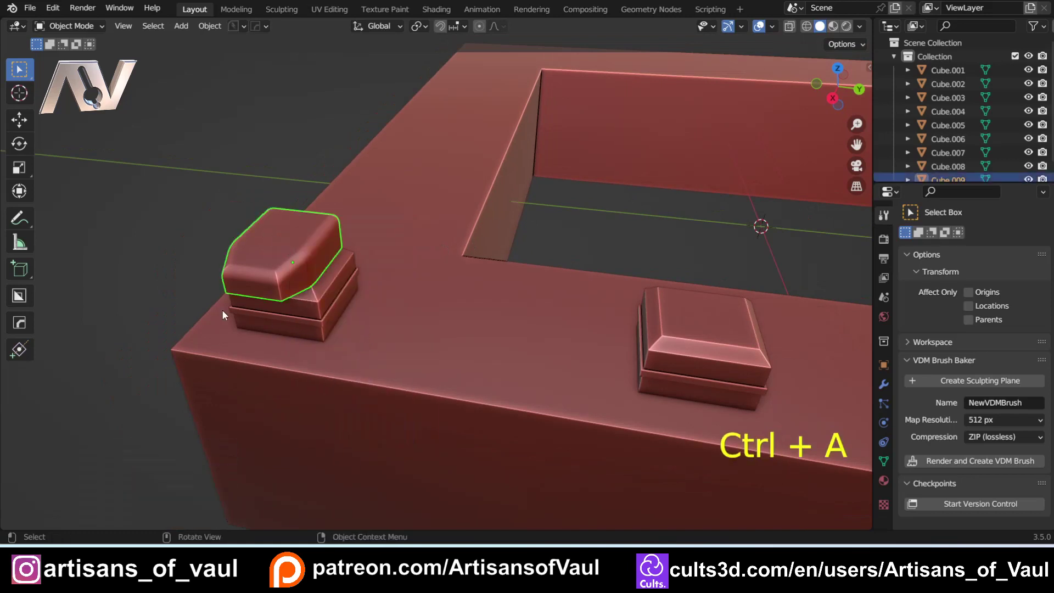
# - Use Construction Lines Move to copy the rounded block as linked duplicates from the first corner box to the opposite corner, filling the boxes between
pyautogui.hotkey('alt', '`')
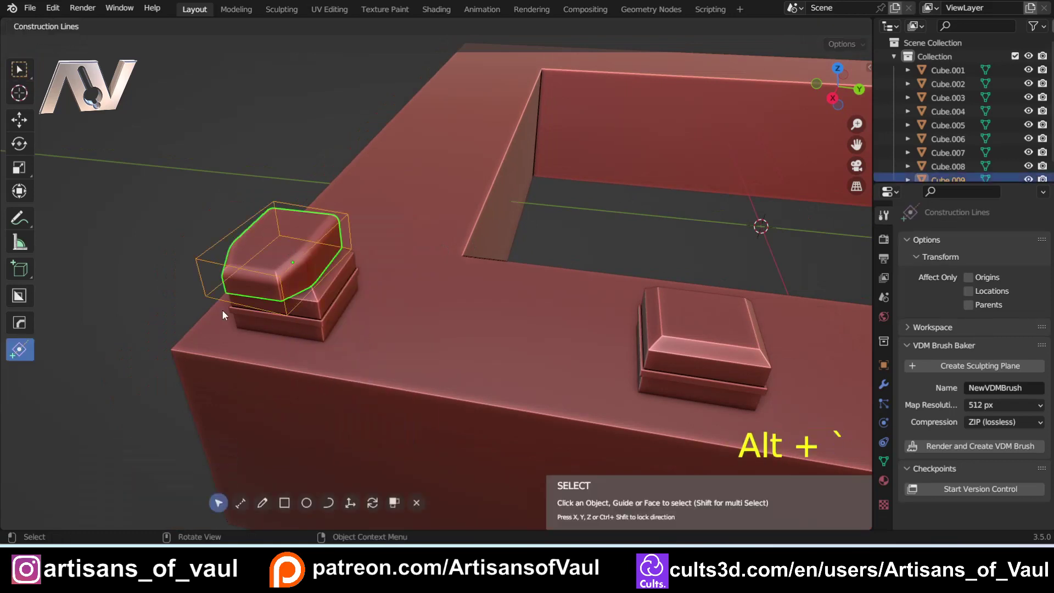
pyautogui.click(219, 503)
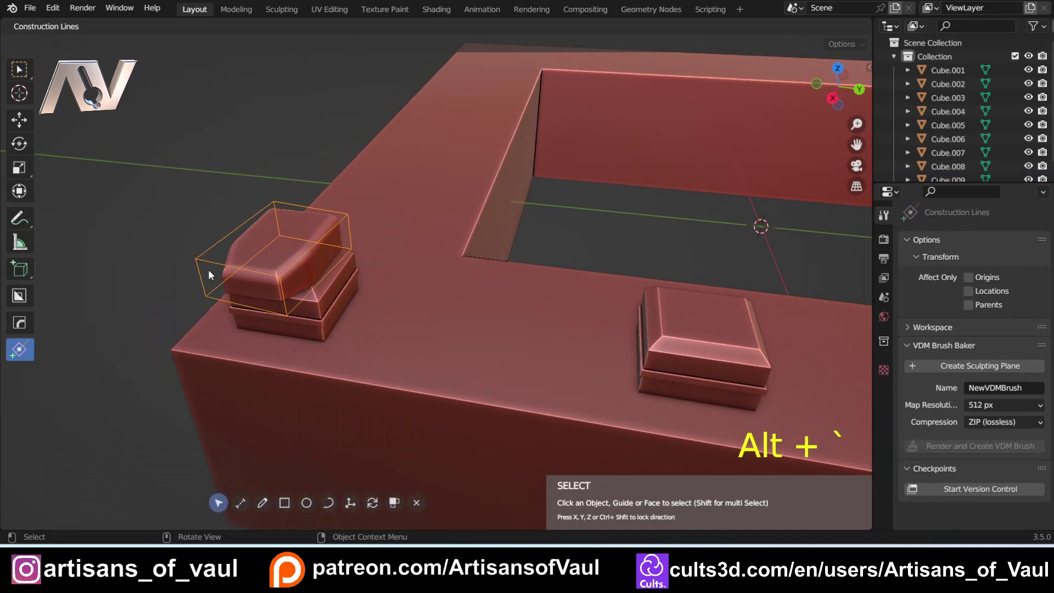
pyautogui.click(350, 503)
pyautogui.scroll(3, 226, 318)
pyautogui.keyDown('shift'); pyautogui.moveTo(226, 318); pyautogui.dragTo(302, 292, button='middle'); pyautogui.keyUp('shift')
pyautogui.moveTo(301, 292); pyautogui.dragTo(310, 293, button='middle')
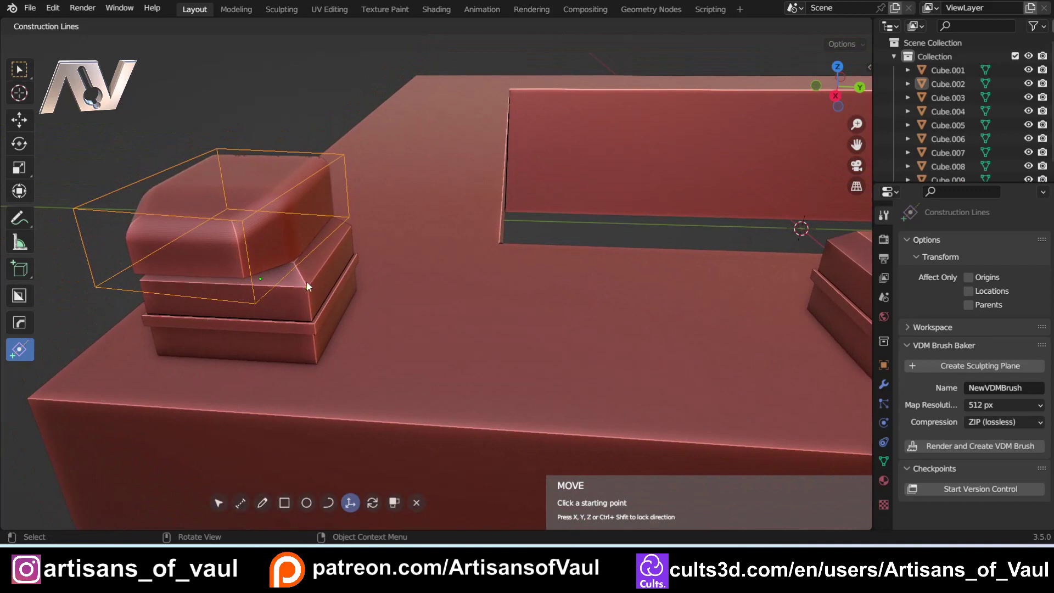
pyautogui.scroll(2, 303, 286)
pyautogui.click(187, 294)
pyautogui.scroll(-8, 287, 298)
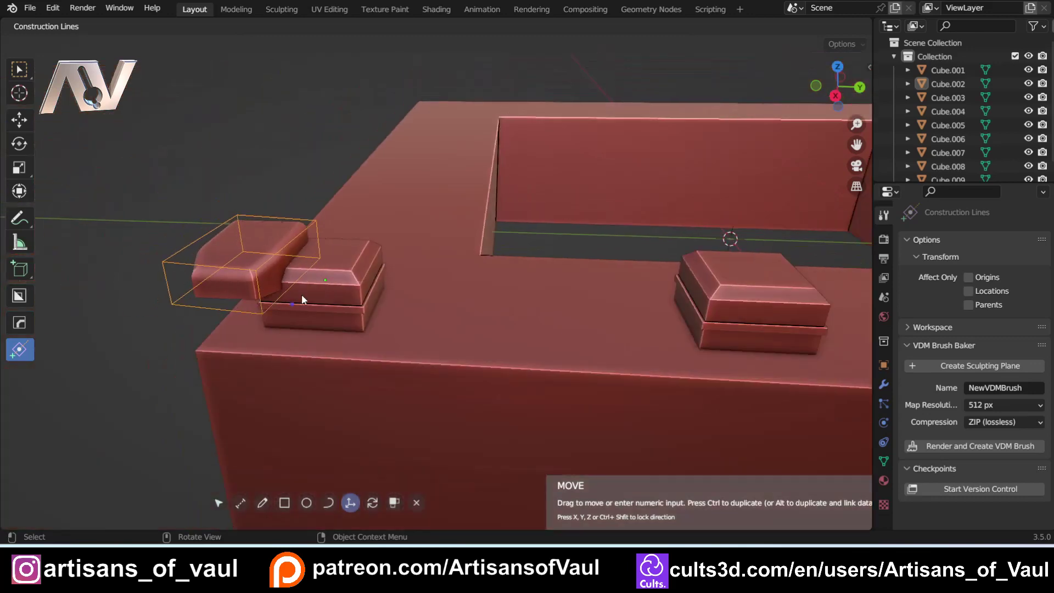
pyautogui.keyDown('shift'); pyautogui.moveTo(502, 277); pyautogui.dragTo(191, 280, button='middle'); pyautogui.keyUp('shift')
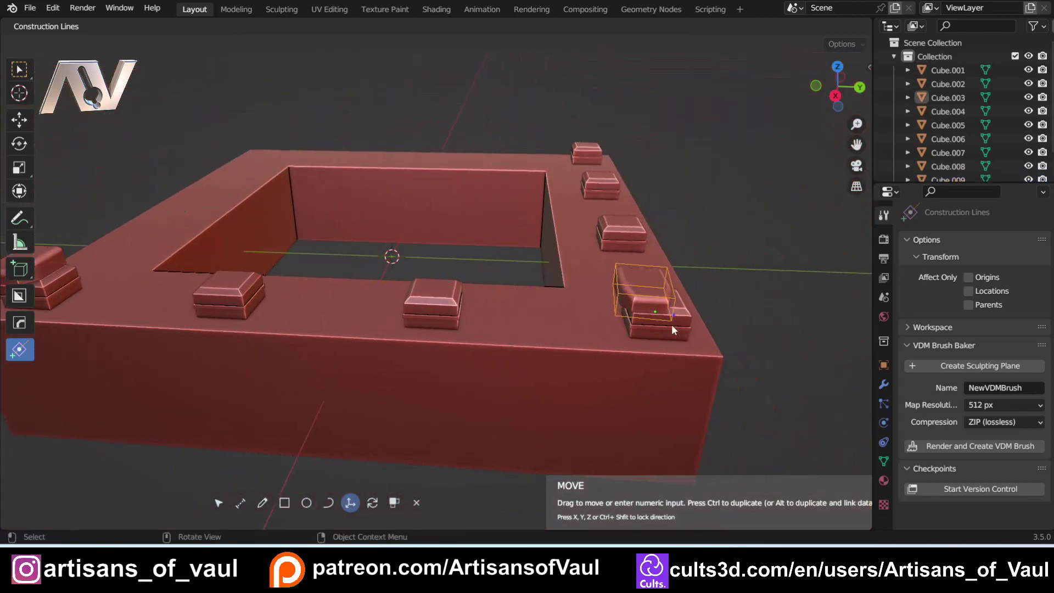
pyautogui.keyDown('shift'); pyautogui.moveTo(671, 326); pyautogui.dragTo(395, 322, button='middle'); pyautogui.keyUp('shift')
pyautogui.scroll(4, 385, 327)
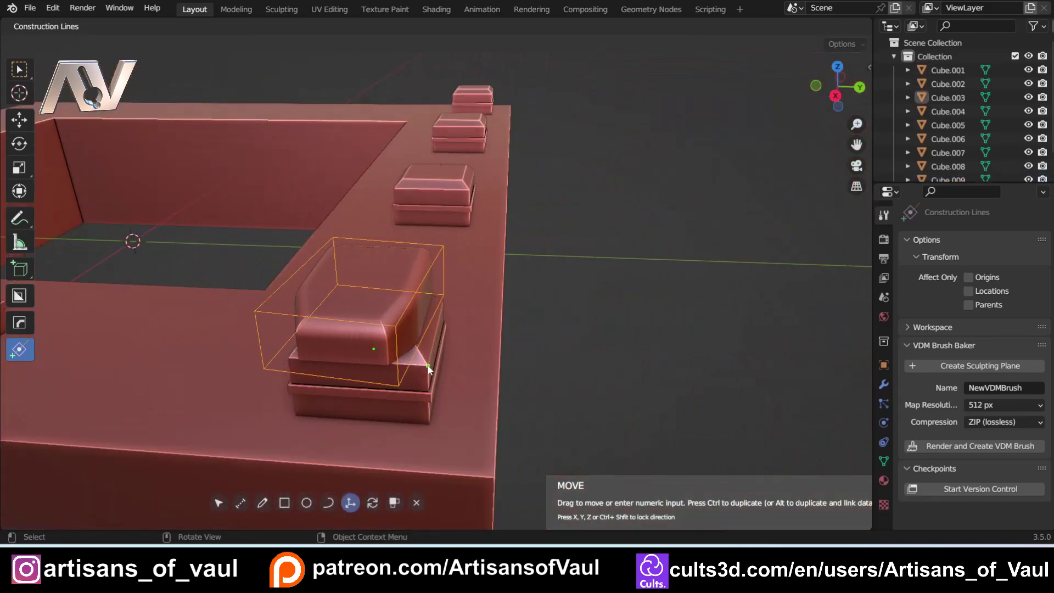
pyautogui.scroll(2, 428, 370)
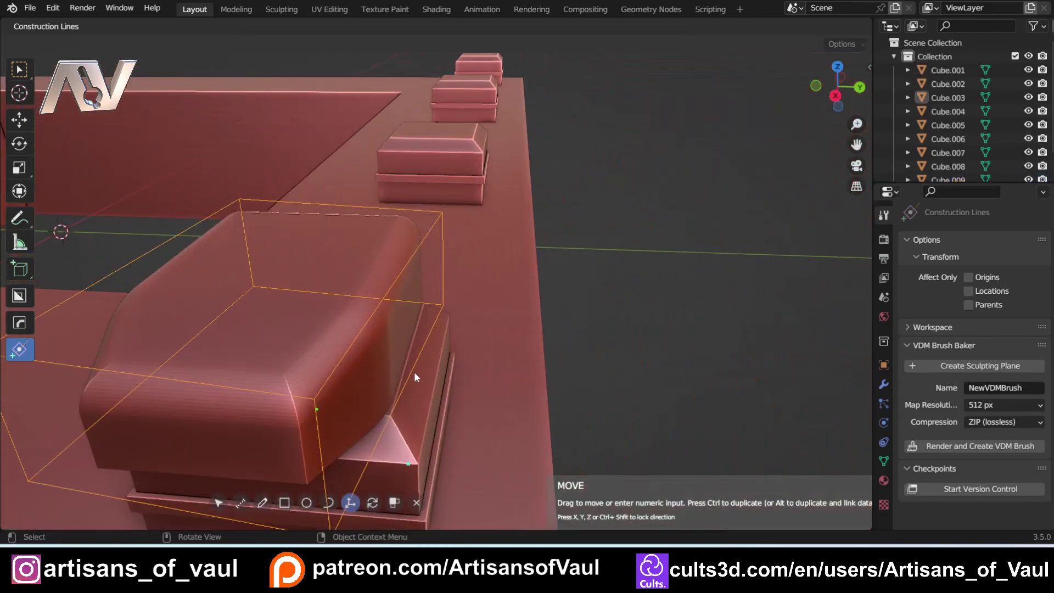
pyautogui.click(421, 465)
pyautogui.scroll(-5, 393, 375)
pyautogui.keyDown('shift'); pyautogui.moveTo(392, 374); pyautogui.dragTo(227, 497, button='middle'); pyautogui.keyUp('shift')
pyautogui.press('Escape')
# - Copy the corner's rounded block as linked duplicates along the adjacent row of boxes to the far corner, dividing the distance by 3
pyautogui.click(312, 335)
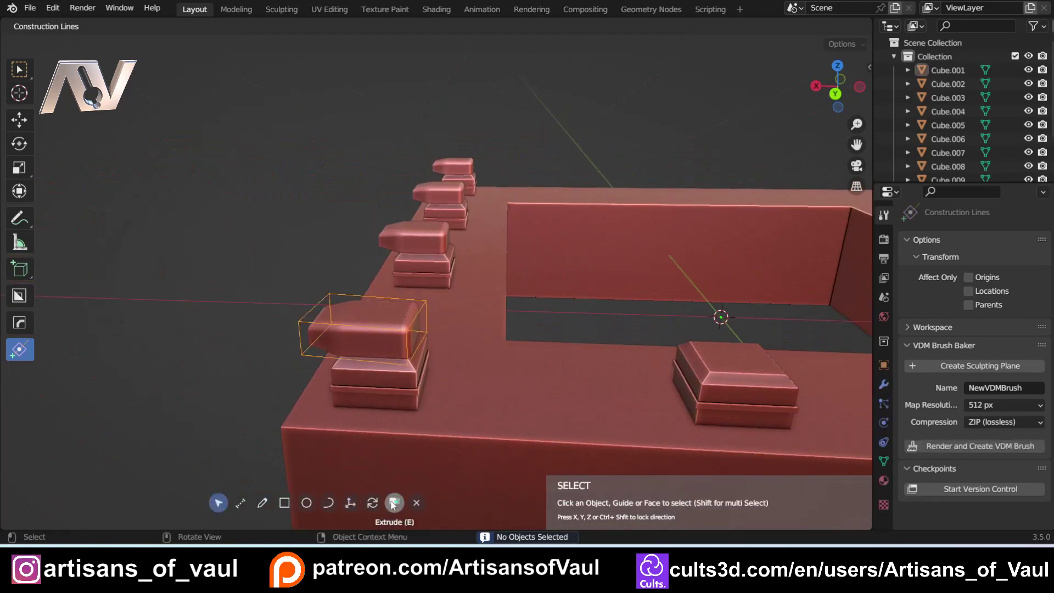
pyautogui.click(353, 504)
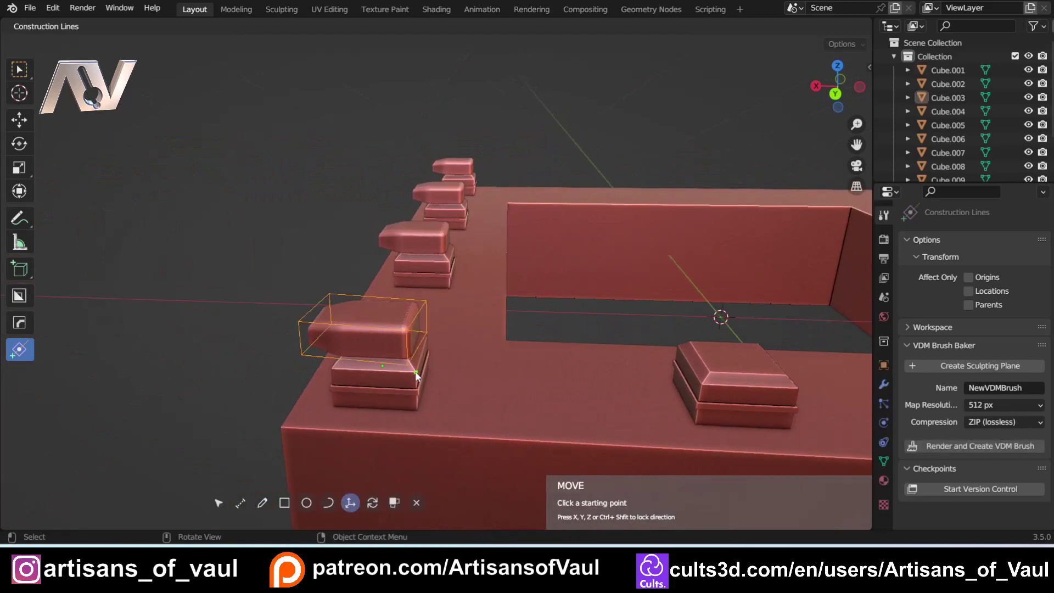
pyautogui.click(417, 373)
pyautogui.keyDown('shift'); pyautogui.moveTo(598, 383); pyautogui.dragTo(460, 356, button='middle'); pyautogui.keyUp('shift')
pyautogui.keyDown('shift'); pyautogui.moveTo(459, 354); pyautogui.dragTo(261, 329); pyautogui.keyUp('shift')
pyautogui.press('ctrl')
pyautogui.scroll(-1, 494, 338)
pyautogui.scroll(-2, 657, 343)
pyautogui.keyDown('shift'); pyautogui.moveTo(657, 344); pyautogui.dragTo(405, 331, button='middle'); pyautogui.keyUp('shift')
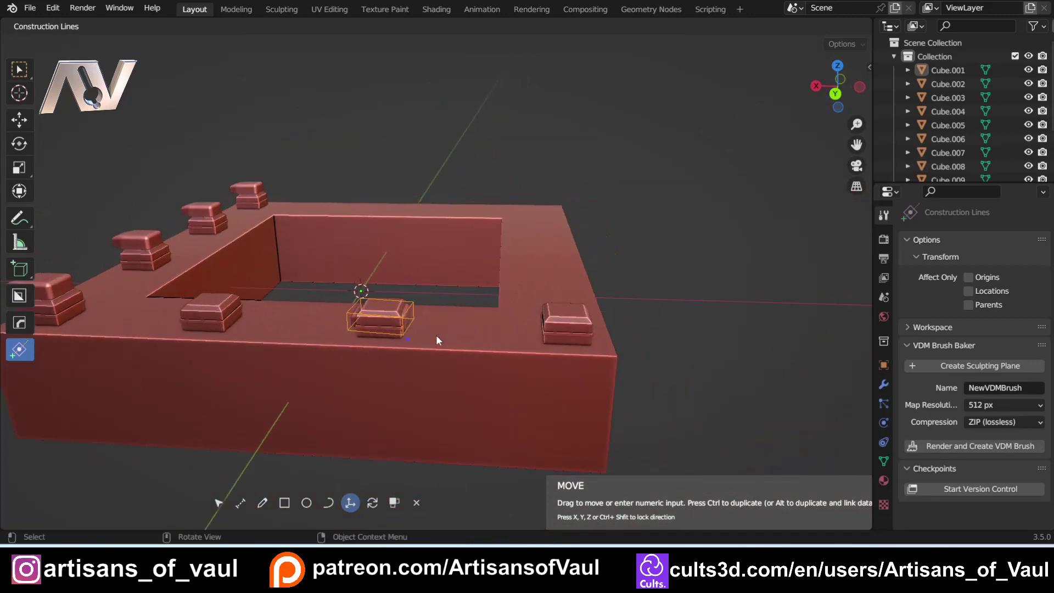
pyautogui.scroll(3, 483, 340)
pyautogui.moveTo(728, 365); pyautogui.dragTo(795, 378)
pyautogui.write('/3')
pyautogui.press('Return')
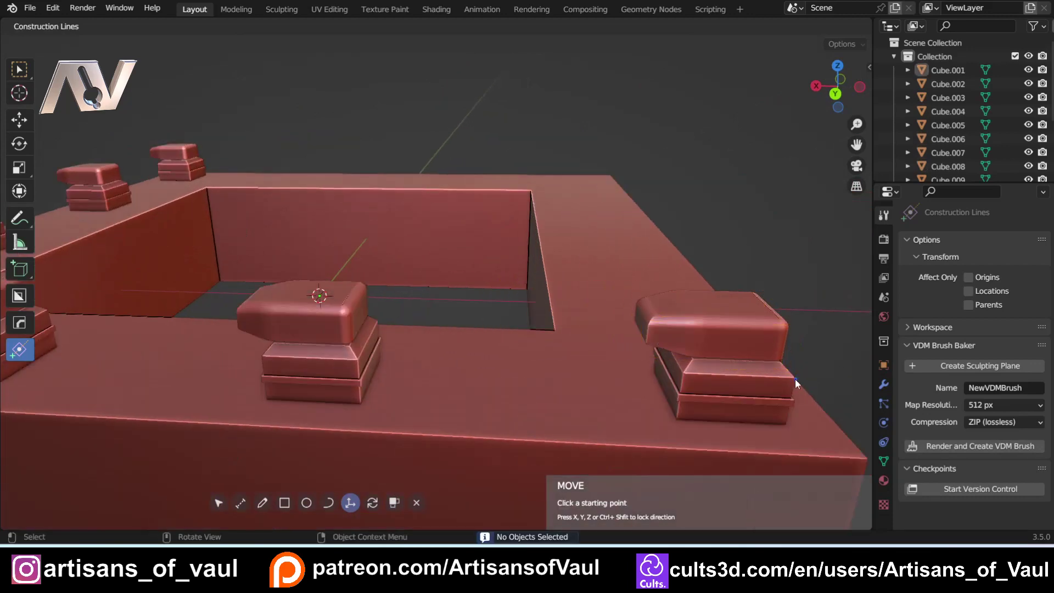
# - Leave Construction Lines and rotate the two middle blocks of one row to different angles about Z
pyautogui.scroll(-4, 137, 160)
pyautogui.moveTo(136, 160); pyautogui.dragTo(327, 277, button='middle')
pyautogui.scroll(4, 457, 278)
pyautogui.scroll(-2, 457, 277)
pyautogui.keyDown('shift'); pyautogui.moveTo(327, 277); pyautogui.dragTo(331, 327, button='middle'); pyautogui.keyUp('shift')
pyautogui.click(217, 506)
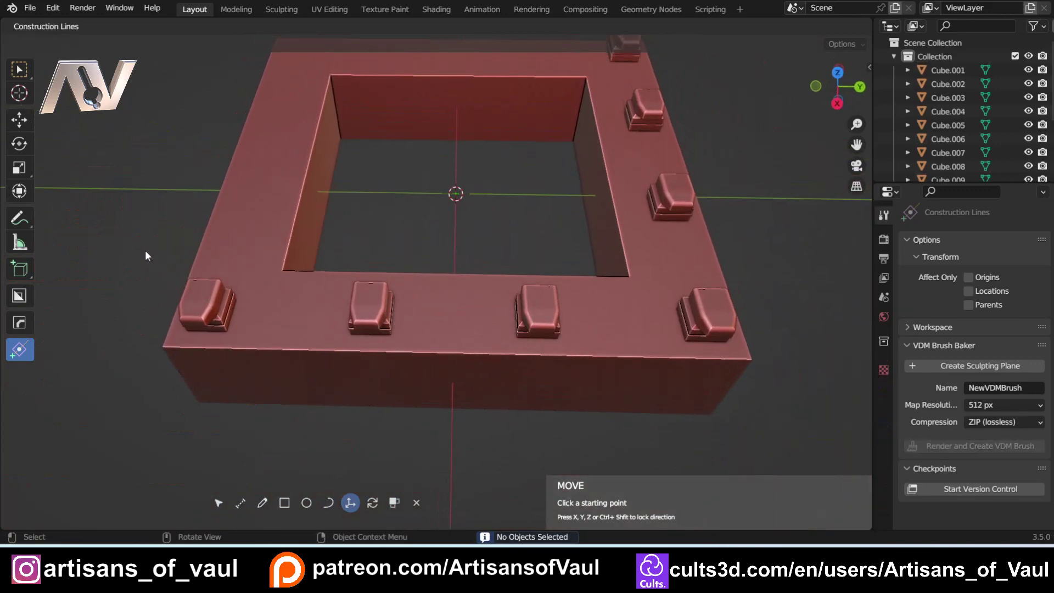
pyautogui.press('Escape')
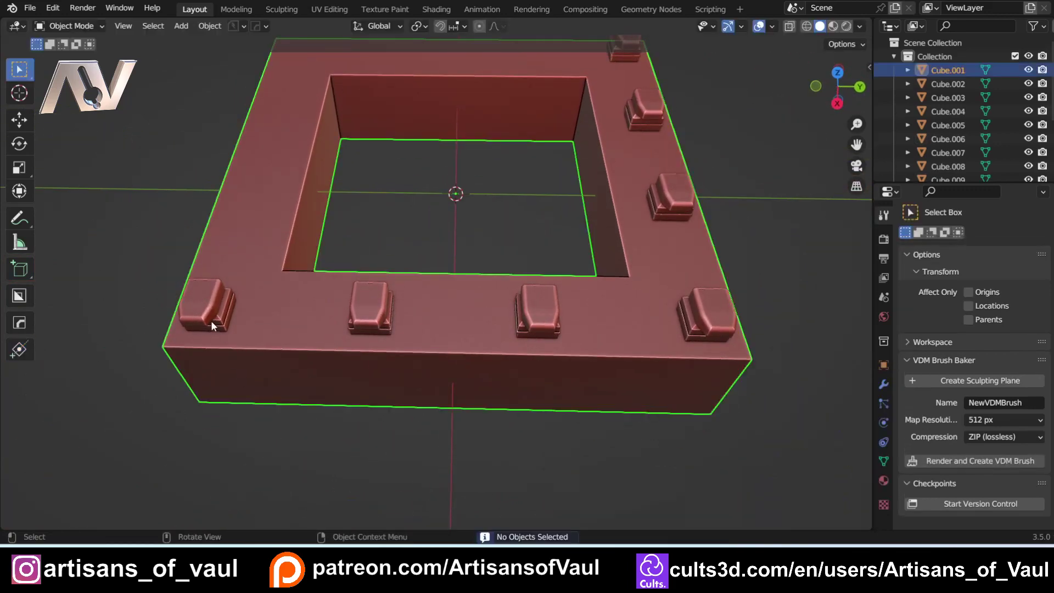
pyautogui.click(385, 309)
pyautogui.press('r')
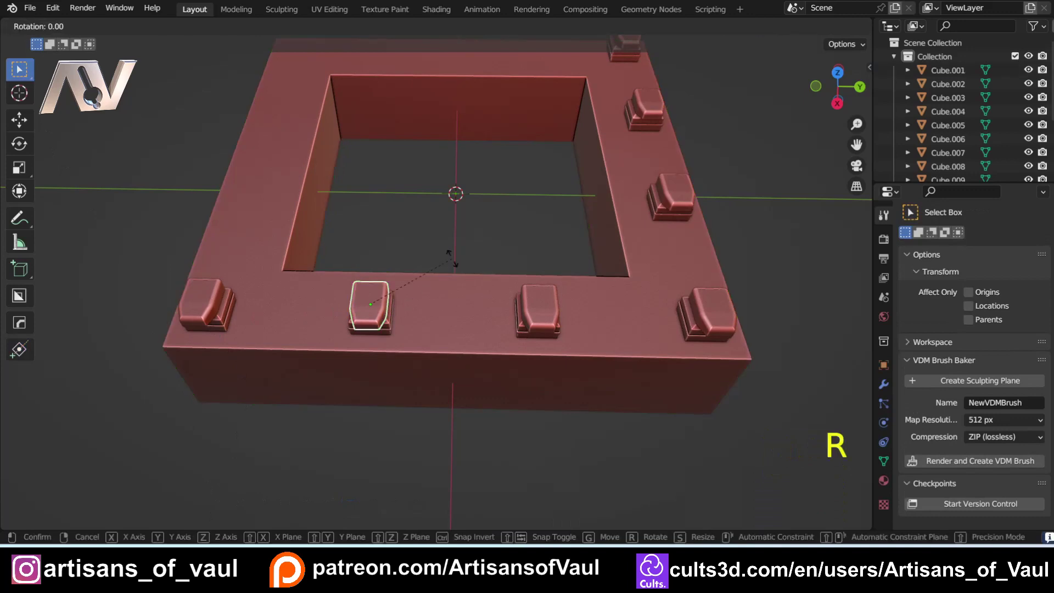
pyautogui.click(444, 134)
pyautogui.click(549, 285)
pyautogui.press('r')
pyautogui.press('z')
pyautogui.click(574, 305)
# - Rotate the shared corner block and the neighbouring block in the adjacent row to different angles about Z
pyautogui.keyDown('shift'); pyautogui.moveTo(648, 314); pyautogui.dragTo(469, 332, button='middle'); pyautogui.keyUp('shift')
pyautogui.click(478, 335)
pyautogui.press('r')
pyautogui.click(604, 264)
pyautogui.click(476, 207)
pyautogui.press('r')
pyautogui.click(359, 466)
# - Rotate the next block in that row 69.3° about Z and the last one about 114°
pyautogui.keyDown('shift'); pyautogui.moveTo(533, 220); pyautogui.dragTo(511, 374, button='middle'); pyautogui.keyUp('shift')
pyautogui.click(457, 280)
pyautogui.press('r')
pyautogui.press('z')
pyautogui.click(634, 212)
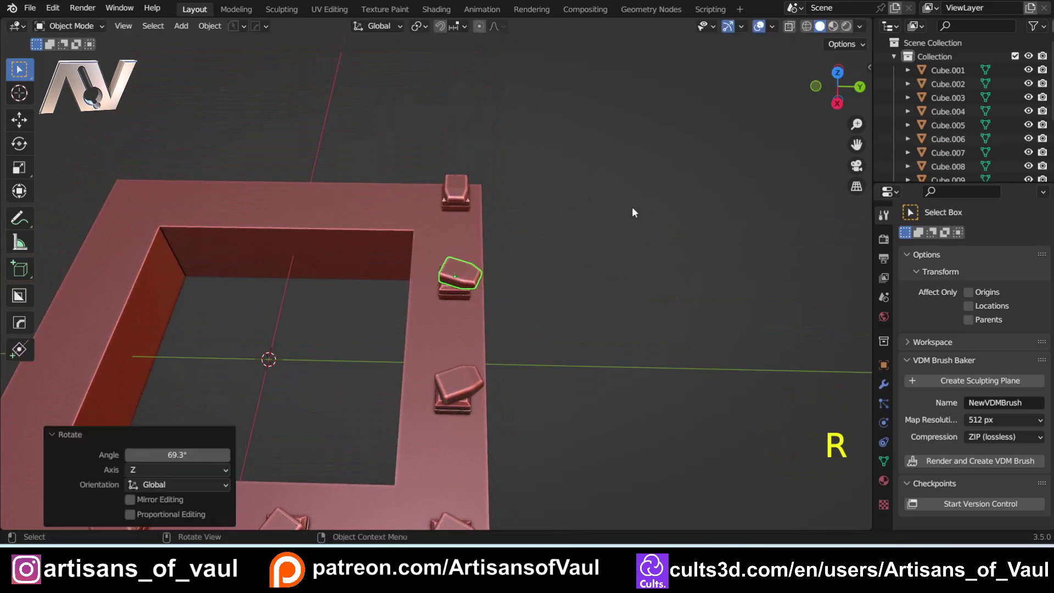
pyautogui.click(444, 187)
pyautogui.press('r')
pyautogui.press('z')
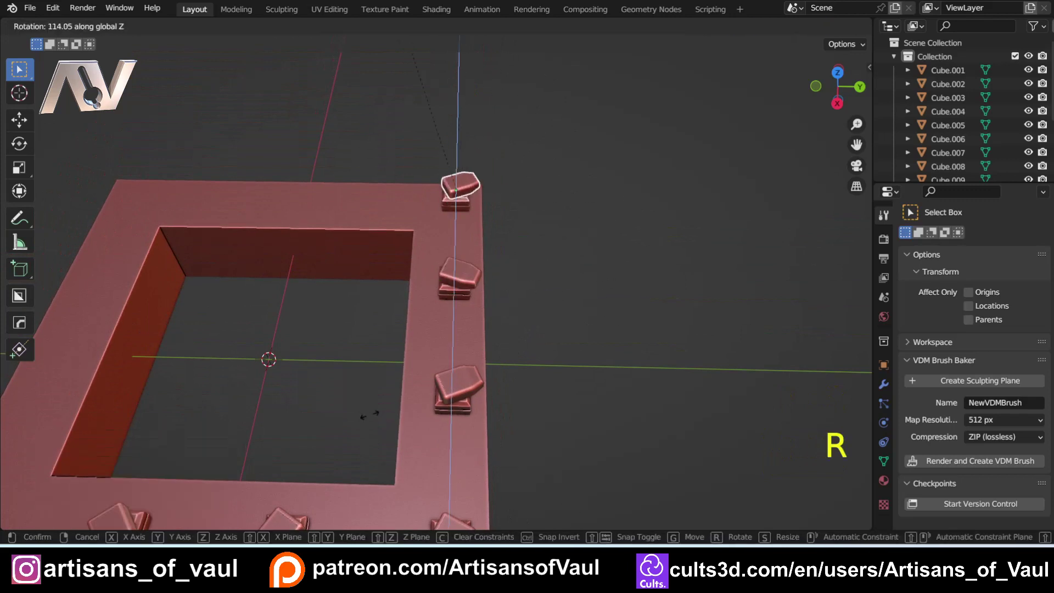
pyautogui.click(371, 421)
# - Enter Edit Mode on the unrotated corner block and select the flat face at its tapered end
pyautogui.keyDown('shift'); pyautogui.moveTo(391, 429); pyautogui.dragTo(411, 442, button='middle'); pyautogui.keyUp('shift')
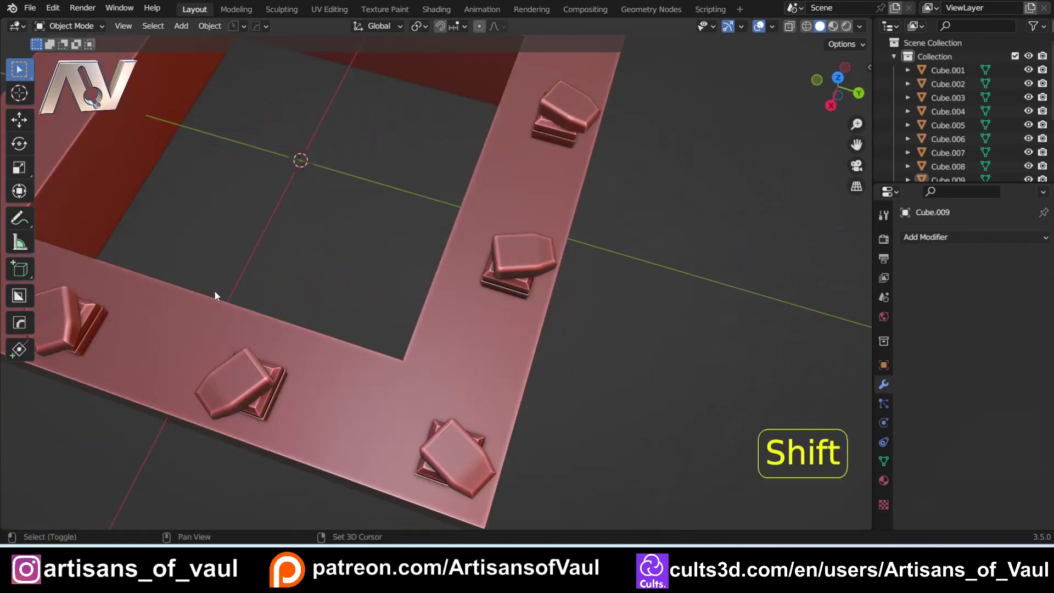
pyautogui.keyDown('shift'); pyautogui.moveTo(214, 289); pyautogui.dragTo(495, 288, button='middle'); pyautogui.keyUp('shift')
pyautogui.moveTo(267, 308); pyautogui.dragTo(323, 266, button='middle')
pyautogui.keyDown('shift'); pyautogui.moveTo(323, 266); pyautogui.dragTo(289, 275, button='middle'); pyautogui.keyUp('shift')
pyautogui.scroll(4, 349, 272)
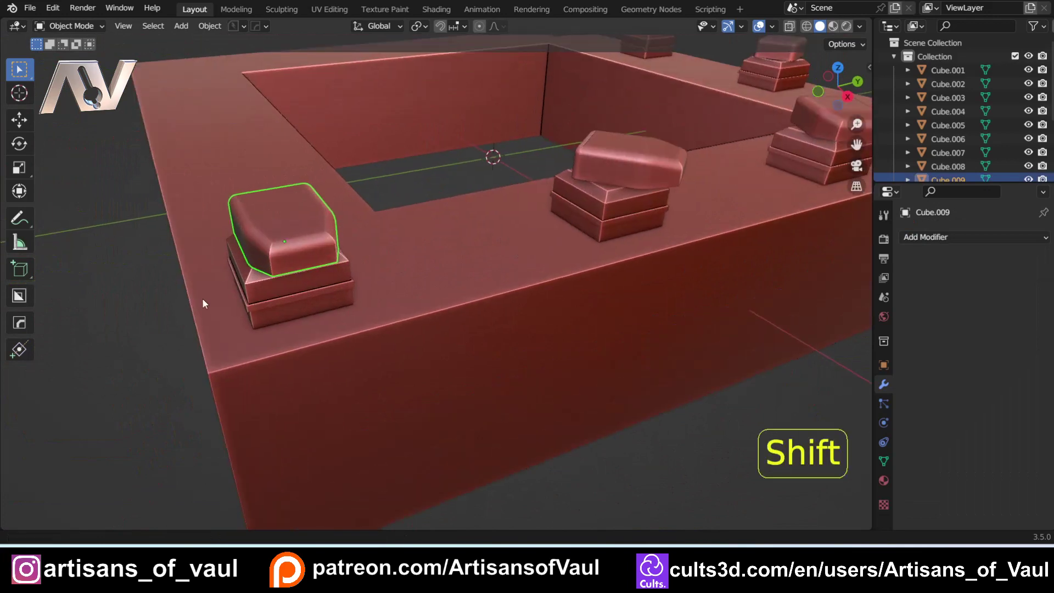
pyautogui.keyDown('shift'); pyautogui.moveTo(193, 298); pyautogui.dragTo(412, 412, button='middle'); pyautogui.keyUp('shift')
pyautogui.scroll(3, 423, 407)
pyautogui.keyDown('shift'); pyautogui.moveTo(522, 403); pyautogui.dragTo(379, 253, button='middle'); pyautogui.keyUp('shift')
pyautogui.moveTo(532, 418); pyautogui.dragTo(515, 384, button='middle')
pyautogui.keyDown('shift'); pyautogui.moveTo(515, 380); pyautogui.dragTo(464, 326, button='middle'); pyautogui.keyUp('shift')
pyautogui.press('Tab')
pyautogui.click(624, 328)
pyautogui.scroll(2, 523, 351)
pyautogui.moveTo(429, 357); pyautogui.dragTo(451, 353, button='middle')
pyautogui.click(453, 365)
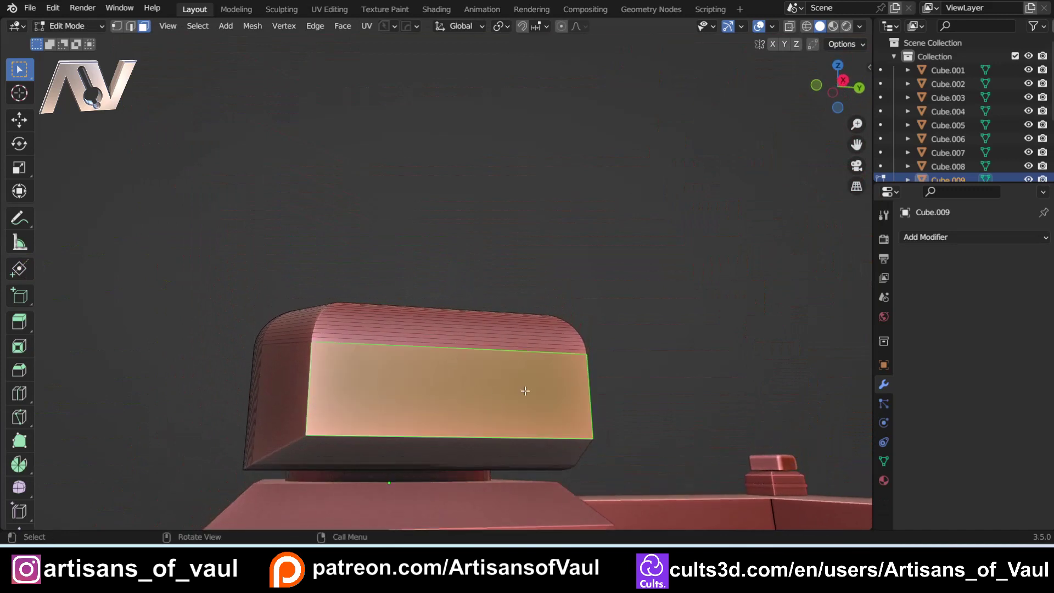
# - Subdivide the selected end face's outline into about ten segments per edge and switch to vertex selection
pyautogui.hotkey('shift', 'e')
pyautogui.press('Escape')
pyautogui.hotkey('ctrl', 'e')
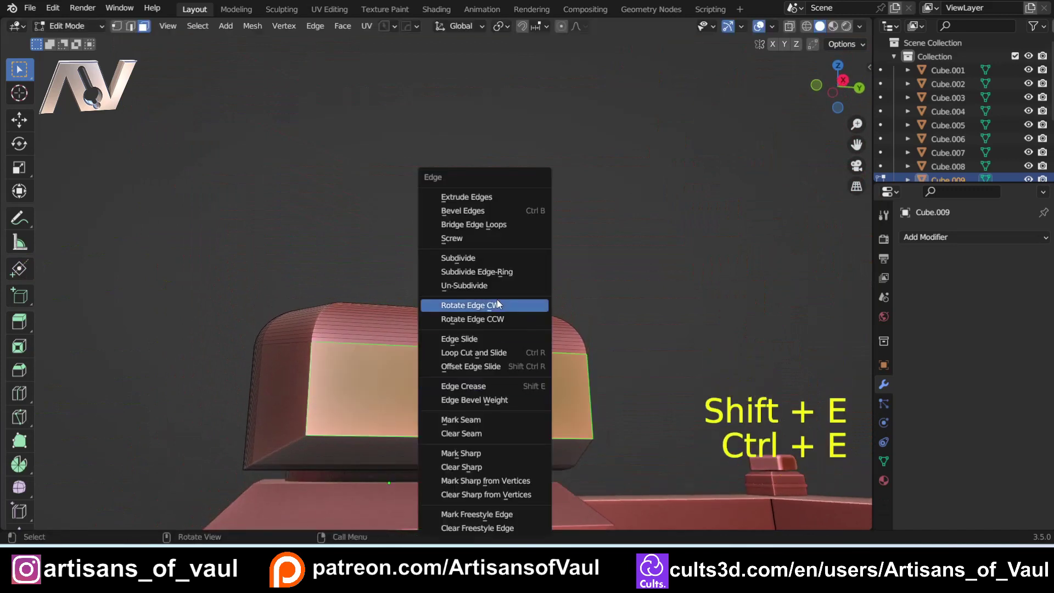
pyautogui.click(494, 257)
pyautogui.press('Tab')
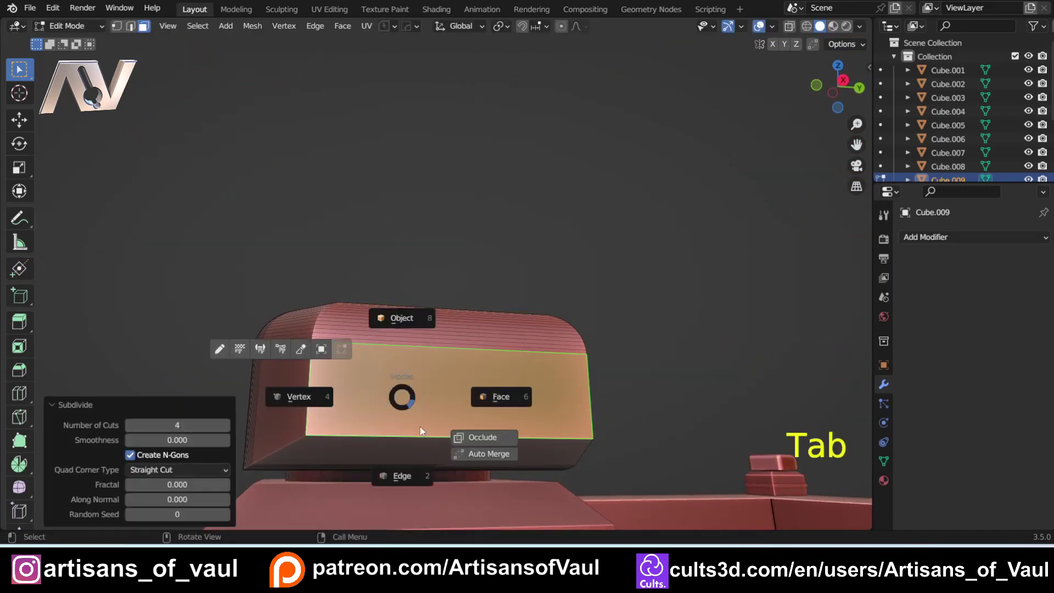
pyautogui.click(395, 398)
pyautogui.moveTo(464, 391); pyautogui.dragTo(456, 395, button='middle')
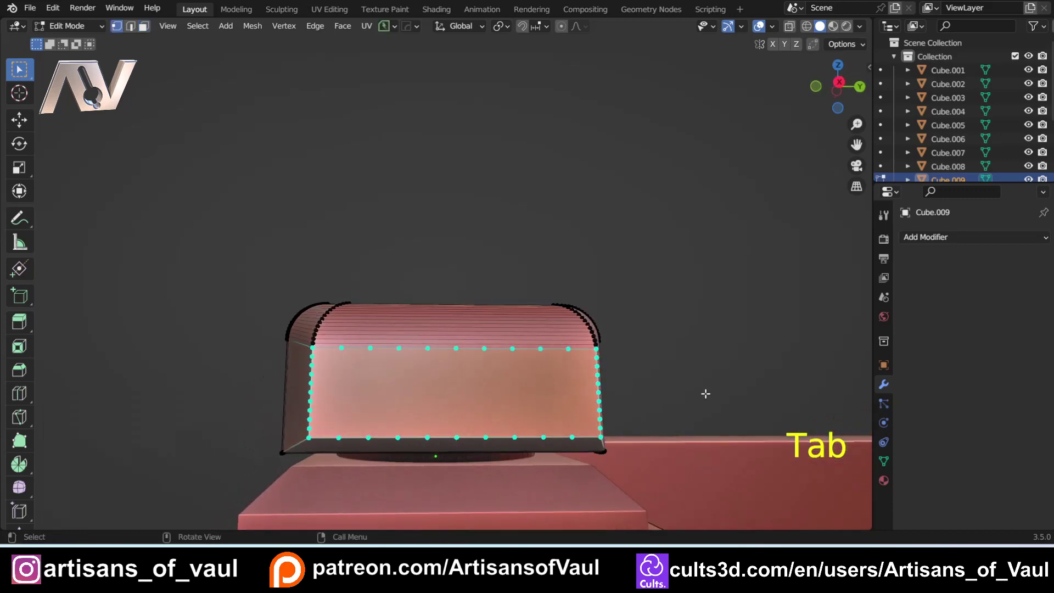
# - Inset the subdivided end face by about 0.02 and scale the inner face to 0.415 along Y
pyautogui.press('i')
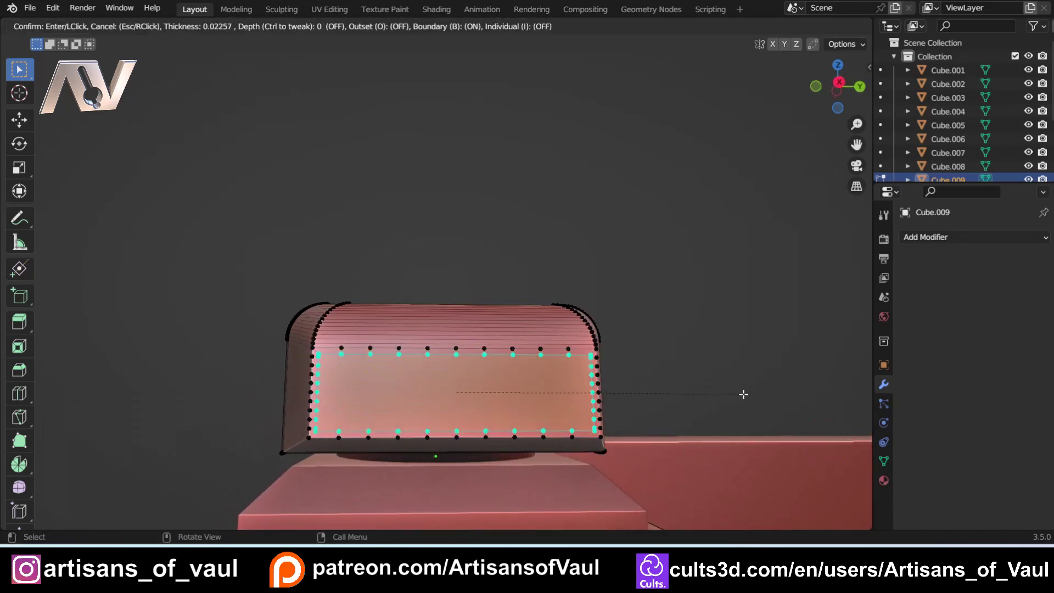
pyautogui.click(736, 393)
pyautogui.press('s')
pyautogui.press('y')
pyautogui.click(575, 392)
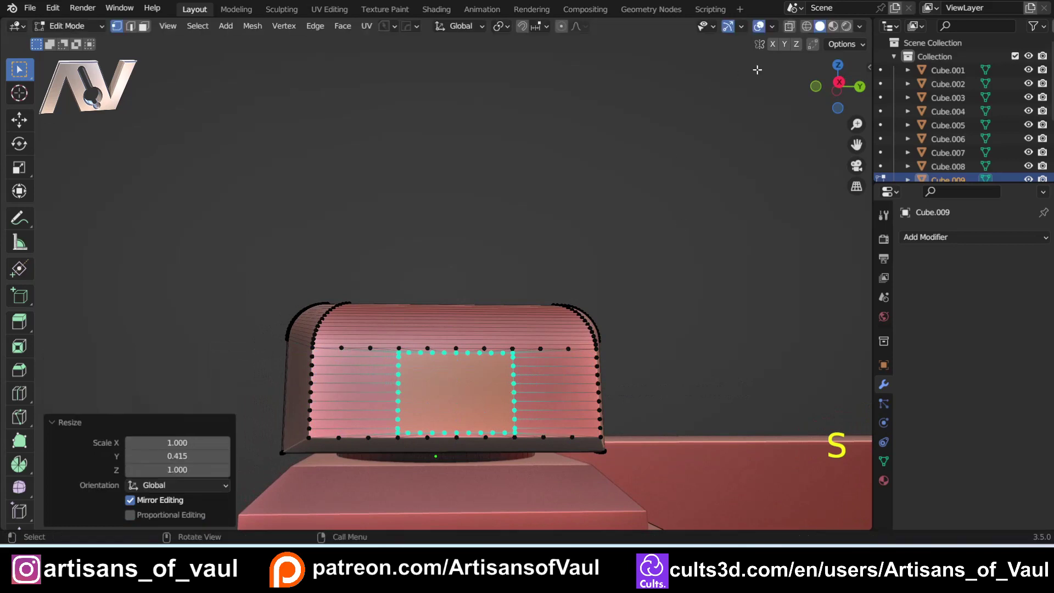
# - Turn the inner loop into a circle with LoopTools and scale it uniformly to 0.667
pyautogui.press('n')
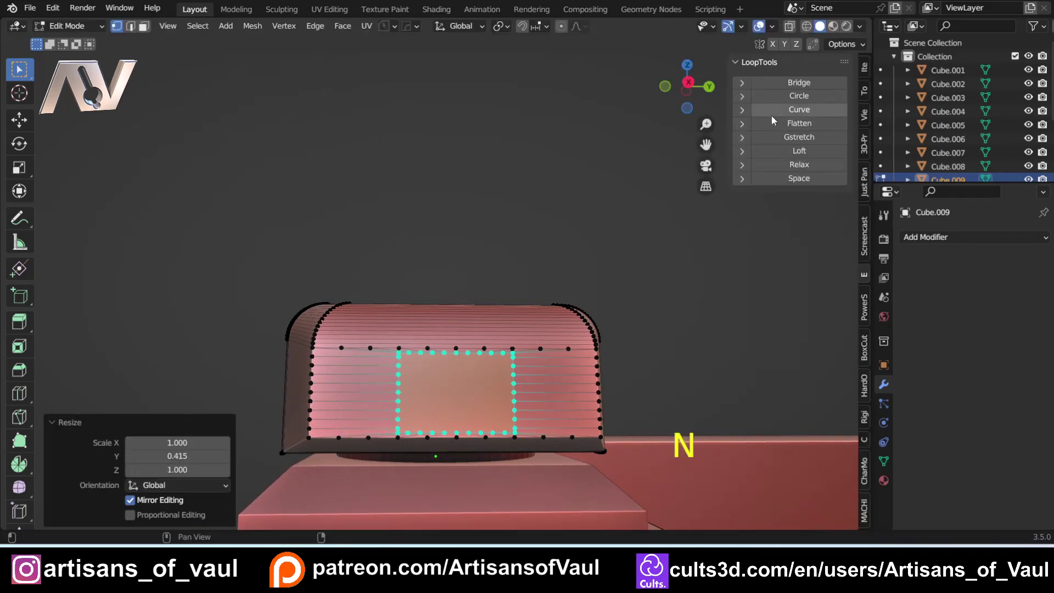
pyautogui.click(782, 97)
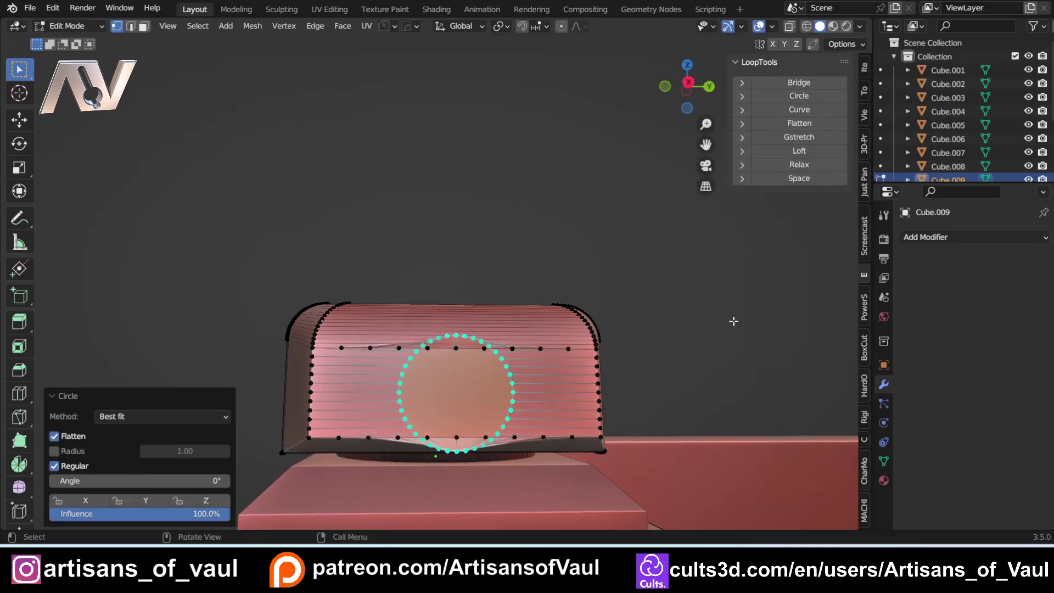
pyautogui.press('s')
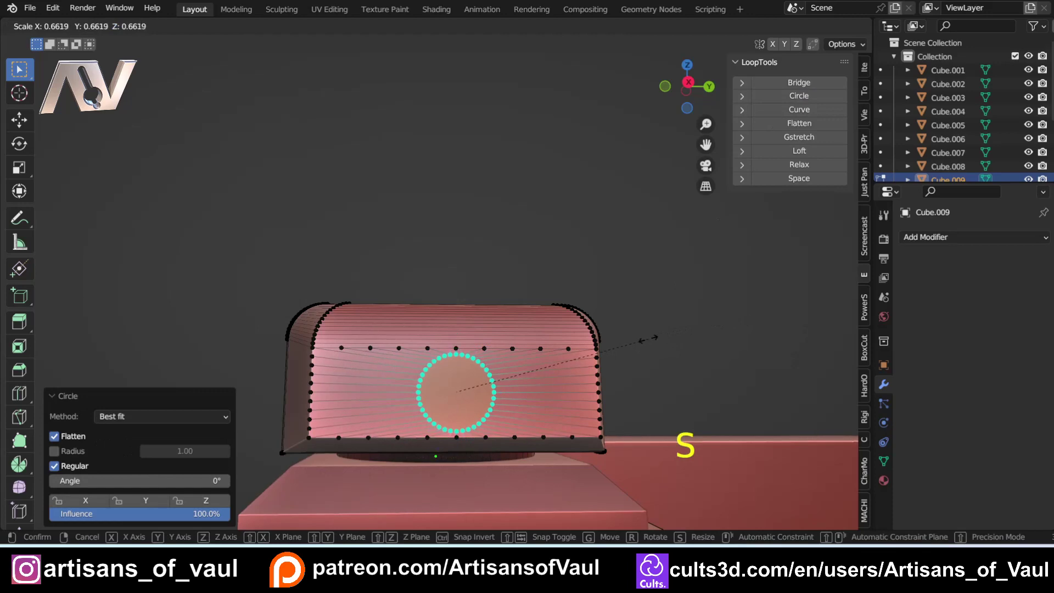
pyautogui.click(641, 346)
# - Extrude the circular face outward about 0.11 and scale its end to 0.748 to form a tapered collar
pyautogui.keyDown('shift'); pyautogui.moveTo(490, 385); pyautogui.dragTo(621, 304, button='middle'); pyautogui.keyUp('shift')
pyautogui.scroll(3, 510, 240)
pyautogui.press('e')
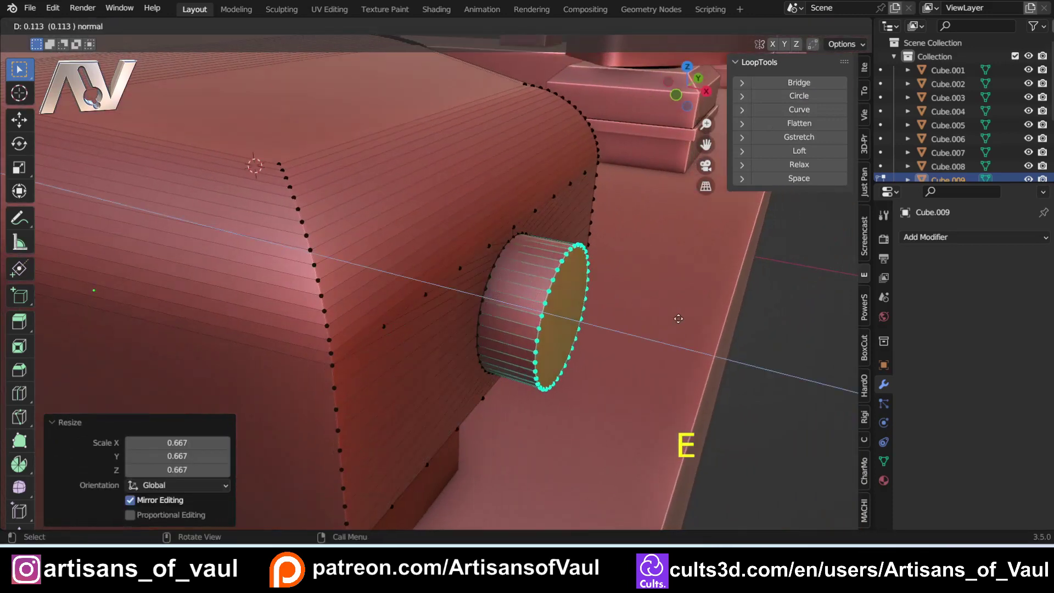
pyautogui.click(684, 330)
pyautogui.press('s')
pyautogui.click(657, 333)
# - Extrude the collar's end into a long barrel and adjust its length by moving the end face along X
pyautogui.press('e')
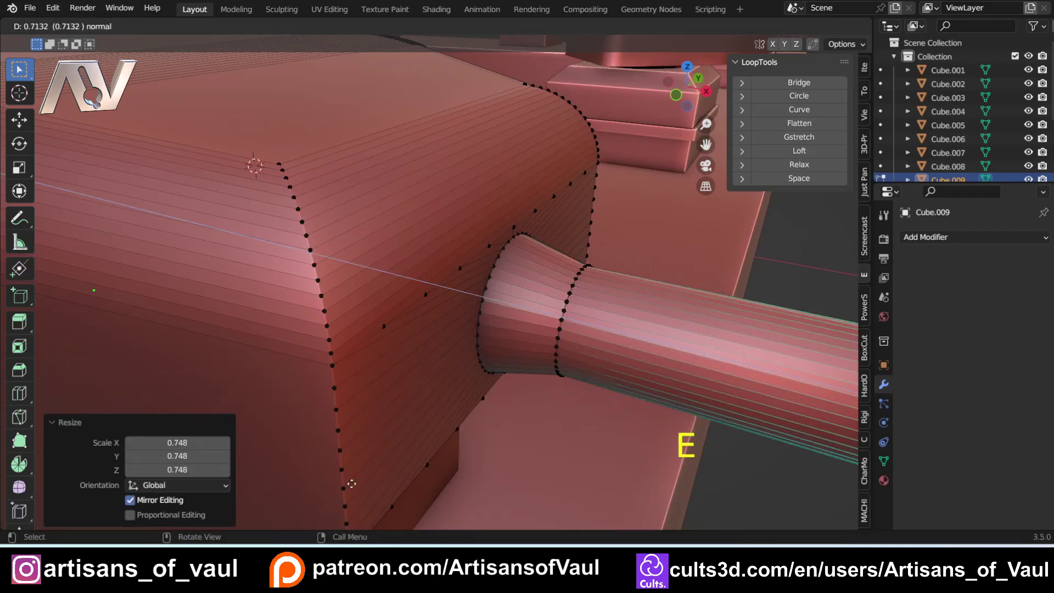
pyautogui.click(352, 488)
pyautogui.scroll(-3, 549, 379)
pyautogui.moveTo(568, 373); pyautogui.dragTo(615, 368, button='middle')
pyautogui.keyDown('shift'); pyautogui.moveTo(848, 343); pyautogui.dragTo(564, 337, button='middle'); pyautogui.keyUp('shift')
pyautogui.press('g')
pyautogui.press('y')
pyautogui.press('x')
pyautogui.click(635, 333)
pyautogui.scroll(3, 564, 336)
pyautogui.moveTo(746, 335); pyautogui.dragTo(714, 339, button='middle')
# - Select the barrel's end face, inset it about 0.044 and extrude it inward about 0.095 to hollow the muzzle
pyautogui.press('Tab')
pyautogui.click(776, 314)
pyautogui.click(628, 323)
pyautogui.click(633, 329)
pyautogui.press('i')
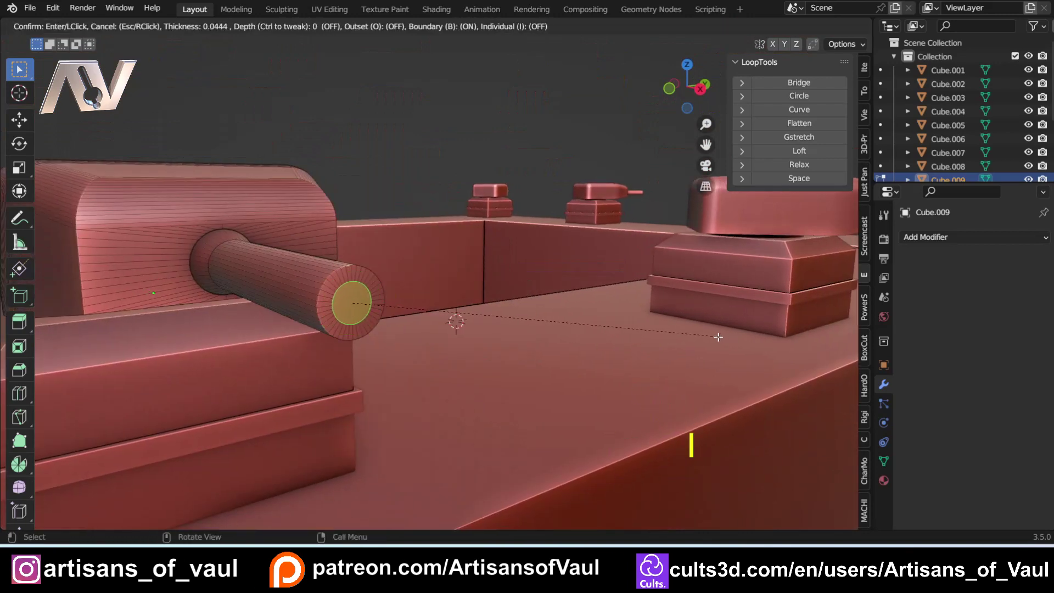
pyautogui.click(723, 339)
pyautogui.press('e')
pyautogui.click(705, 338)
# - Add a loop cut near the barrel's tip with factor -0.616 and bevel it 0.036 wide with one segment
pyautogui.moveTo(392, 275); pyautogui.dragTo(347, 273, button='middle')
pyautogui.keyDown('shift'); pyautogui.moveTo(392, 230); pyautogui.dragTo(154, 233, button='middle'); pyautogui.keyUp('shift')
pyautogui.scroll(4, 400, 200)
pyautogui.keyDown('shift'); pyautogui.moveTo(293, 159); pyautogui.dragTo(336, 242, button='middle'); pyautogui.keyUp('shift')
pyautogui.keyDown('shift'); pyautogui.moveTo(428, 336); pyautogui.dragTo(444, 336, button='middle'); pyautogui.keyUp('shift')
pyautogui.scroll(2, 444, 335)
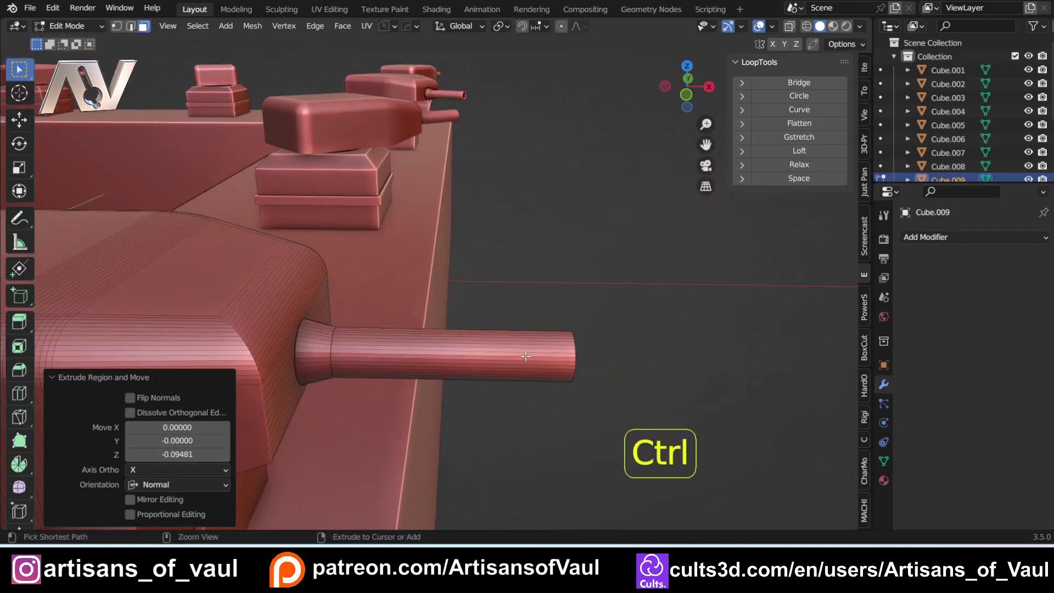
pyautogui.hotkey('ctrl', 'r')
pyautogui.click(467, 351)
pyautogui.click(548, 346)
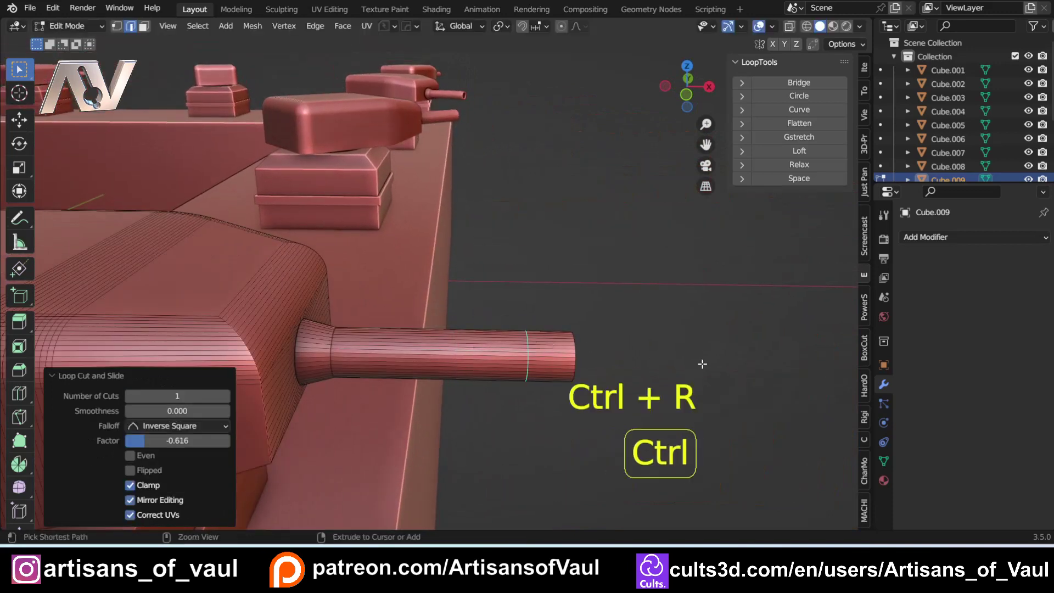
pyautogui.hotkey('ctrl', 'b')
pyautogui.scroll(-11, 713, 359)
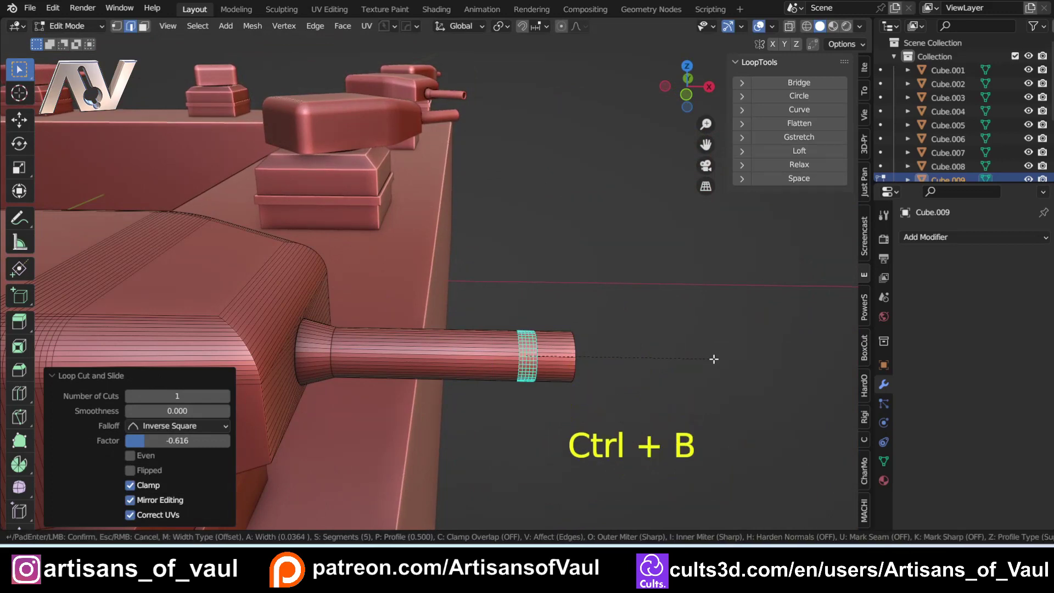
pyautogui.click(714, 359)
# - Raise the narrow beveled band near the barrel's tip into a ring using Quick Panel with a depth of about -0.043
pyautogui.keyDown('shift'); pyautogui.moveTo(581, 371); pyautogui.dragTo(488, 314, button='middle'); pyautogui.keyUp('shift')
pyautogui.scroll(3, 455, 289)
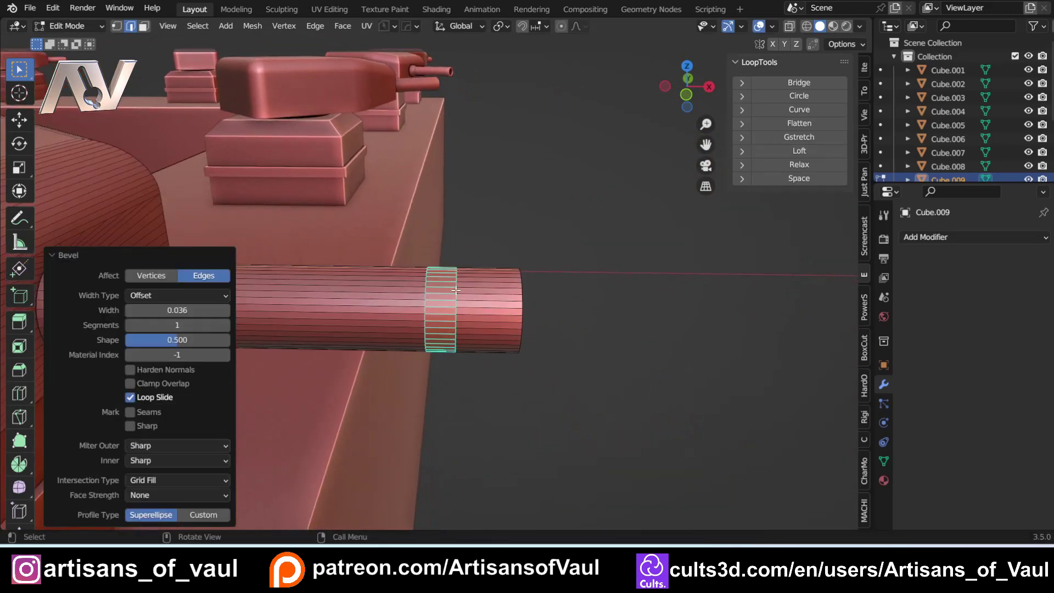
pyautogui.hotkey('alt', 'q')
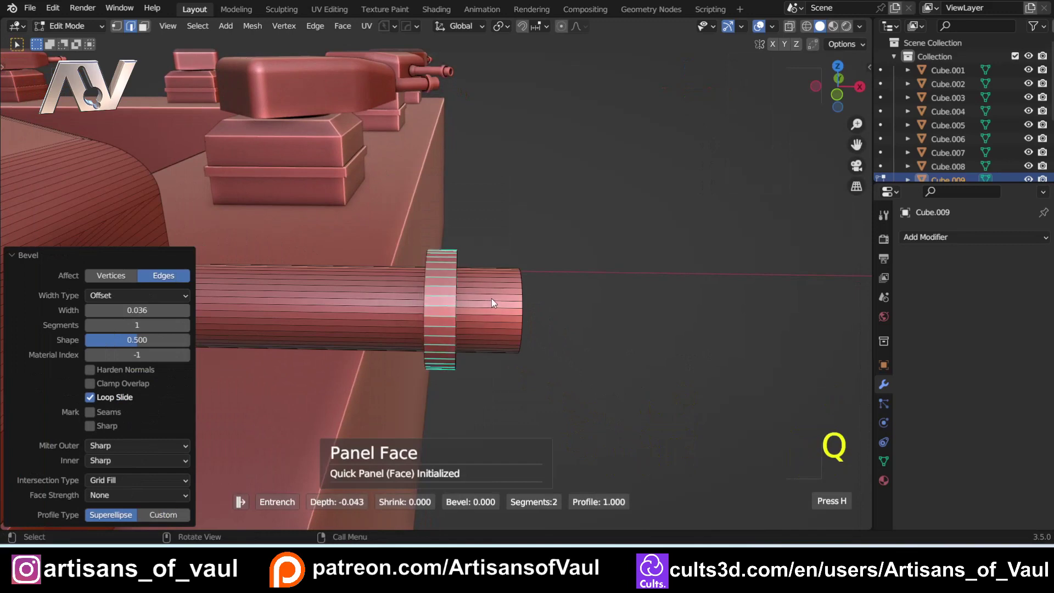
pyautogui.click(487, 301)
# - Select the muzzle's outer and inner rim edge loops, scale them up by about 1.24 to flare the tip, and return to Object Mode
pyautogui.moveTo(531, 308)
pyautogui.mouseDown(button='middle')
pyautogui.moveTo(492, 318)
pyautogui.moveTo(514, 305)
pyautogui.mouseUp(button='middle')
pyautogui.keyDown('alt'); pyautogui.click(521, 299); pyautogui.keyUp('alt')
pyautogui.scroll(2, 548, 354)
pyautogui.press('Tab')
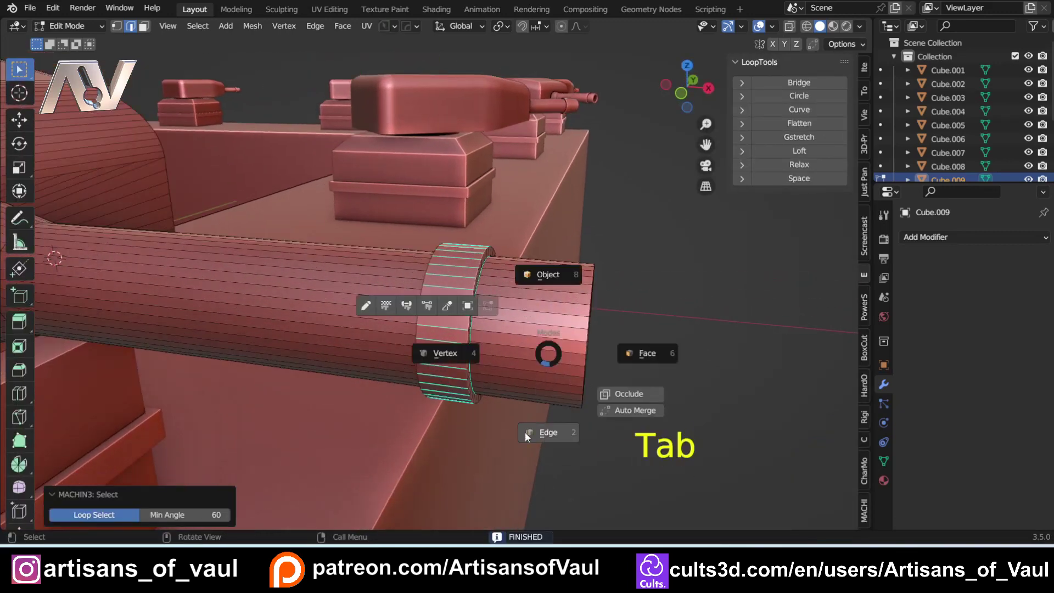
pyautogui.click(550, 434)
pyautogui.keyDown('alt'); pyautogui.click(592, 323); pyautogui.keyUp('alt')
pyautogui.click(593, 318)
pyautogui.moveTo(612, 319); pyautogui.dragTo(576, 312, button='middle')
pyautogui.keyDown('alt'); pyautogui.click(588, 327); pyautogui.keyUp('alt')
pyautogui.keyDown('alt'); pyautogui.keyDown('shift'); pyautogui.click(597, 328); pyautogui.keyUp('shift'); pyautogui.keyUp('alt')
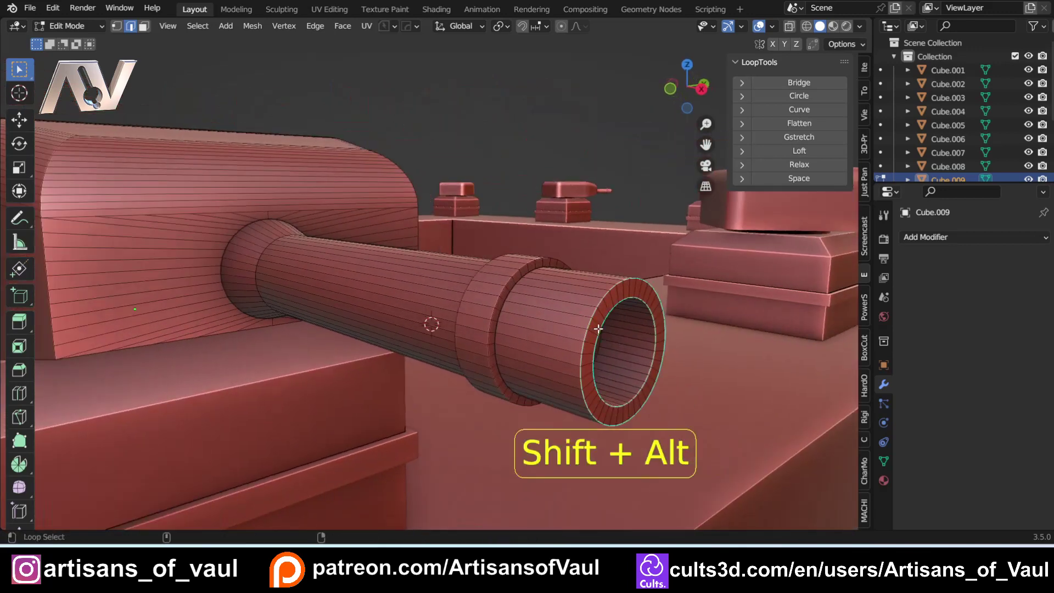
pyautogui.press('s')
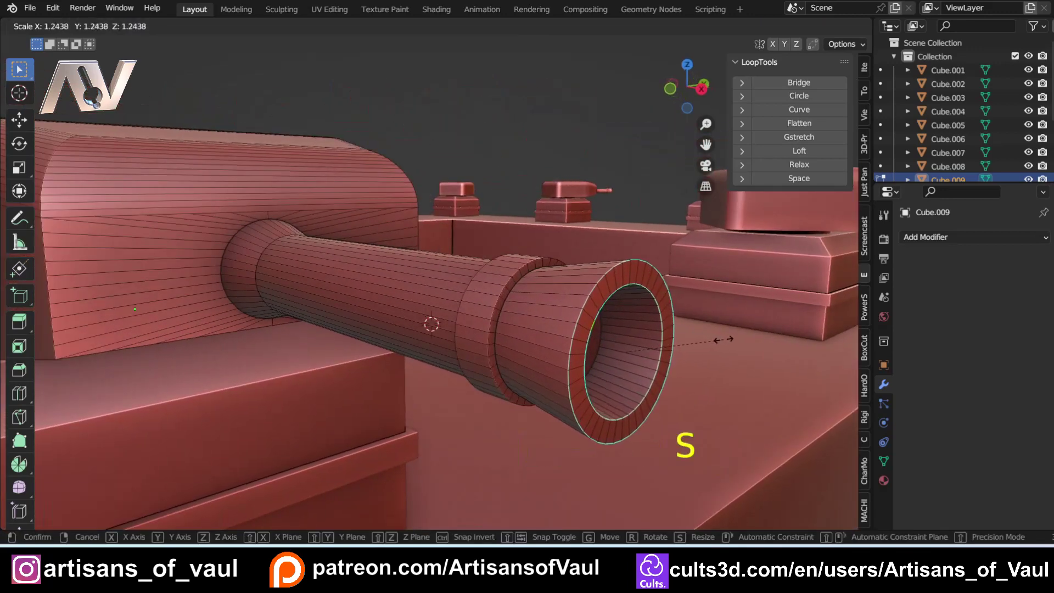
pyautogui.click(713, 299)
pyautogui.press('Tab')
pyautogui.click(710, 219)
# - Examine the linked turrets around the frame to check how the barrel detail carries over to each copy
pyautogui.scroll(-12, 655, 281)
pyautogui.click(620, 367)
pyautogui.moveTo(620, 367); pyautogui.dragTo(419, 269, button='middle')
pyautogui.scroll(3, 519, 337)
pyautogui.scroll(-3, 420, 268)
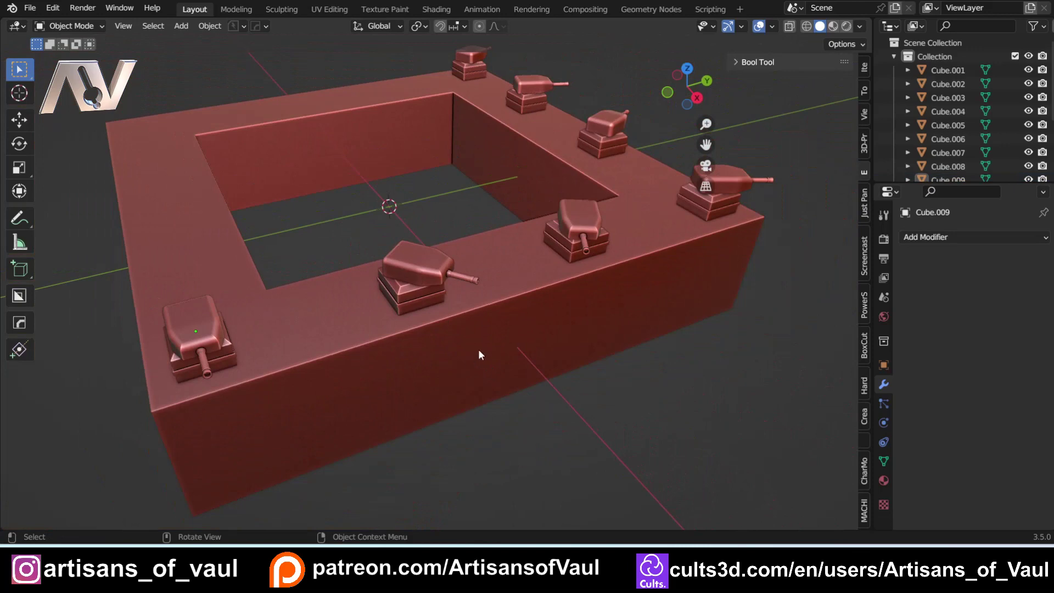
pyautogui.moveTo(479, 349); pyautogui.dragTo(500, 378, button='middle')
pyautogui.scroll(-3, 562, 331)
pyautogui.keyDown('shift'); pyautogui.moveTo(562, 331); pyautogui.dragTo(437, 347, button='middle'); pyautogui.keyUp('shift')
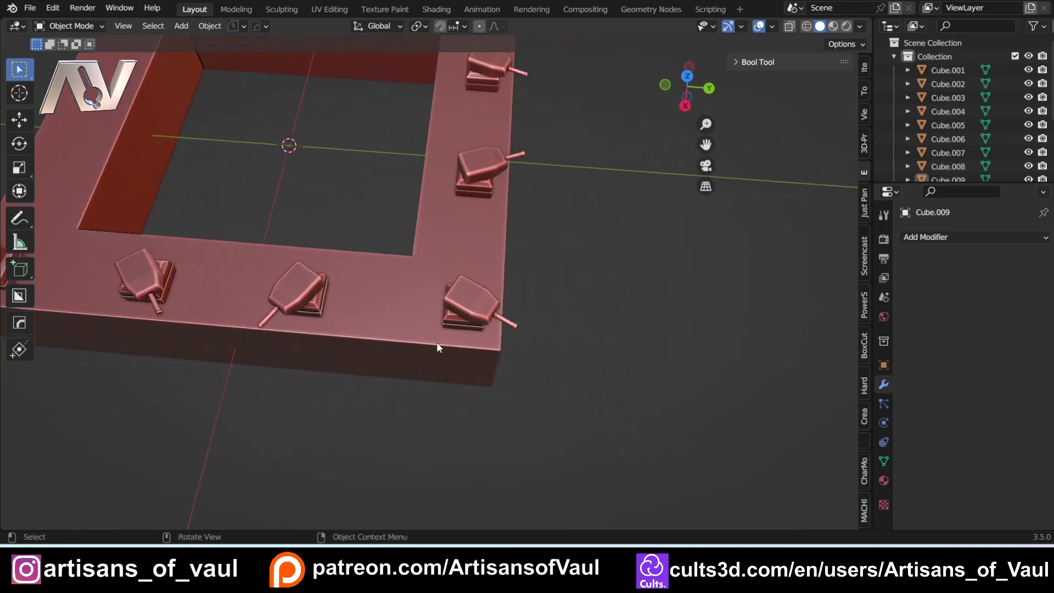
pyautogui.scroll(4, 499, 322)
pyautogui.scroll(2, 499, 322)
# - Edit another linked turret by insetting its flat side face and extruding the inset to form a rectangular panel
pyautogui.click(515, 371)
pyautogui.moveTo(594, 407); pyautogui.dragTo(559, 329, button='middle')
pyautogui.scroll(3, 605, 348)
pyautogui.press('Tab')
pyautogui.click(707, 392)
pyautogui.click(609, 384)
pyautogui.keyDown('shift'); pyautogui.moveTo(763, 391); pyautogui.dragTo(736, 401, button='middle'); pyautogui.keyUp('shift')
pyautogui.press('i')
pyautogui.click(693, 372)
pyautogui.press('e')
pyautogui.click(710, 388)
pyautogui.press('Tab')
# - Examine the row of turrets along the frame to check the side panel on the linked copies
pyautogui.scroll(-4, 491, 229)
pyautogui.scroll(-4, 247, 252)
pyautogui.moveTo(318, 270); pyautogui.dragTo(508, 351, button='middle')
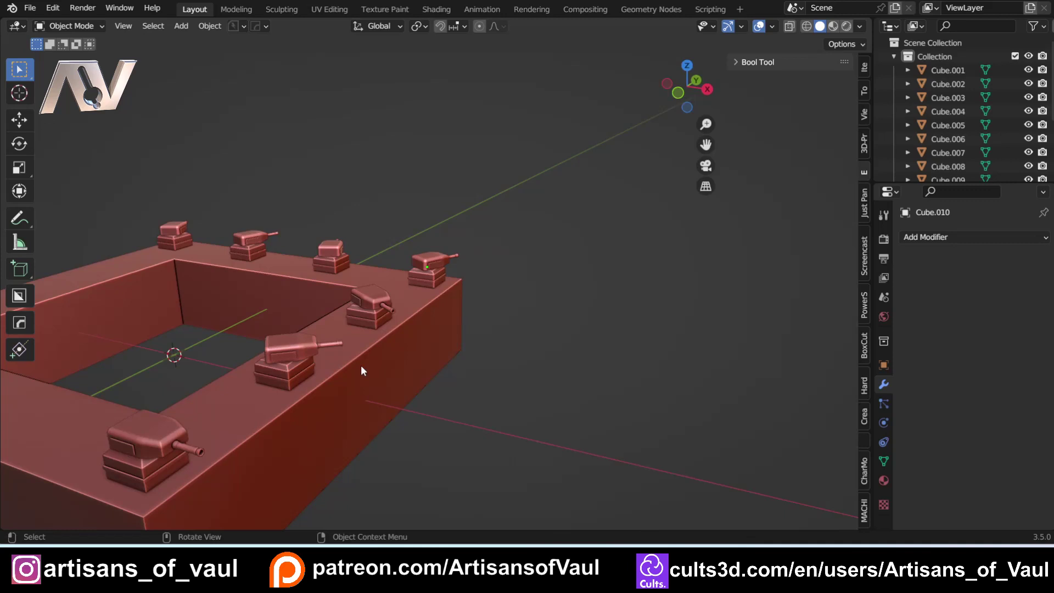
pyautogui.keyDown('shift'); pyautogui.moveTo(361, 364); pyautogui.dragTo(371, 343, button='middle'); pyautogui.keyUp('shift')
pyautogui.scroll(2, 394, 343)
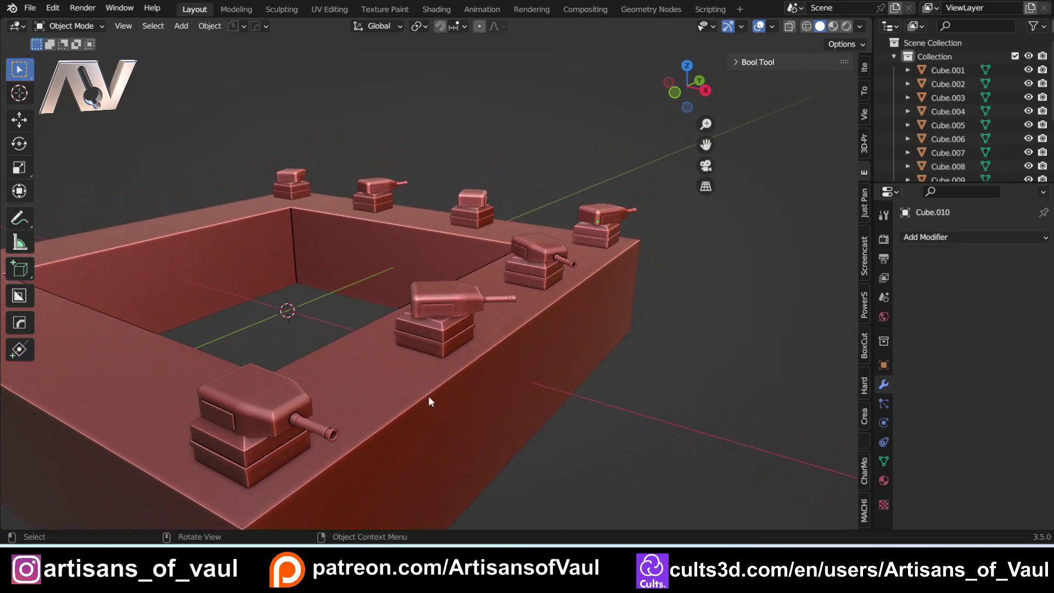
pyautogui.keyDown('shift'); pyautogui.moveTo(444, 404); pyautogui.dragTo(456, 331, button='middle'); pyautogui.keyUp('shift')
pyautogui.moveTo(372, 337); pyautogui.dragTo(387, 333, button='middle')
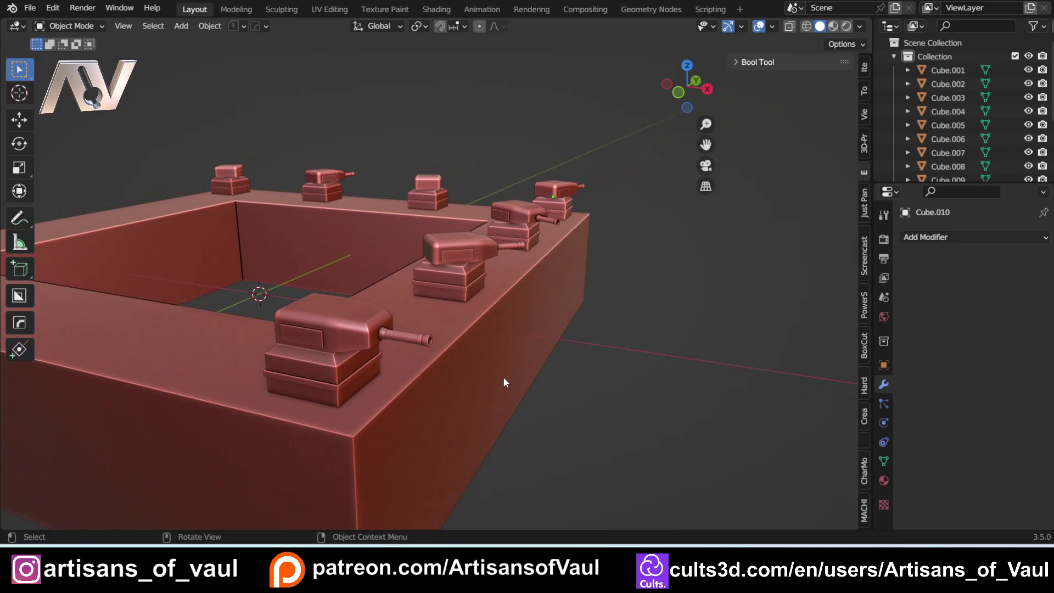
pyautogui.keyDown('shift'); pyautogui.moveTo(503, 377); pyautogui.dragTo(451, 383, button='middle'); pyautogui.keyUp('shift')
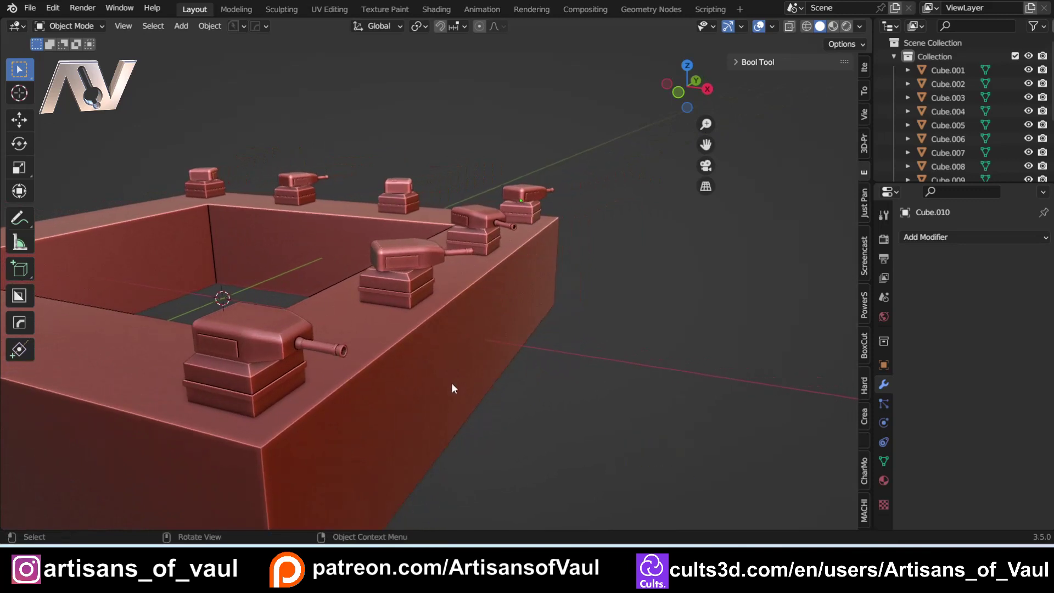